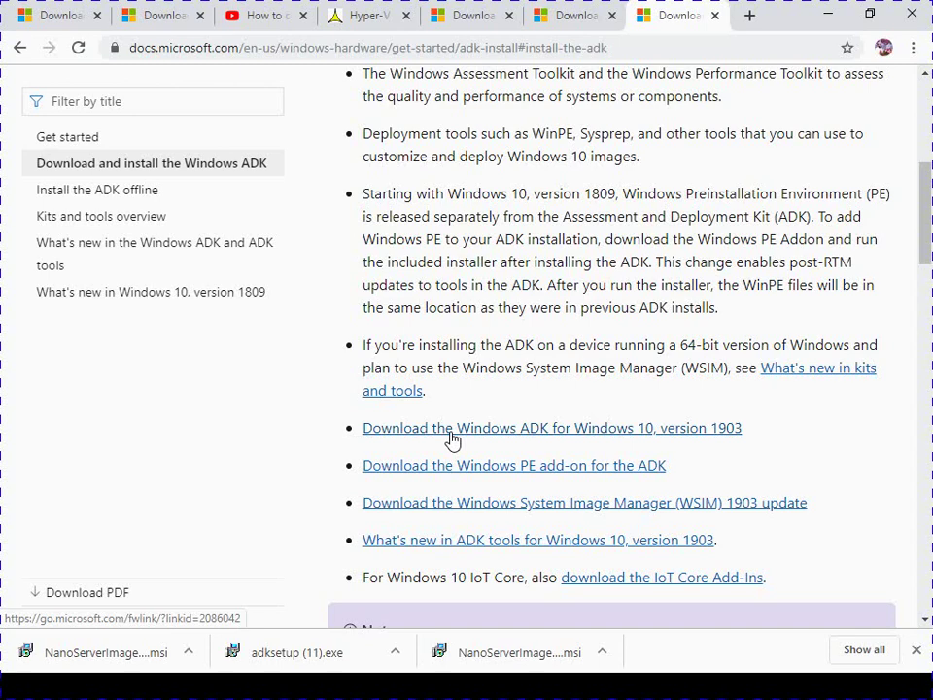
# Download the Windows ADK for Windows 10, version 1903, and copy the adksetup file from the Downloads folder.
pyautogui.click(452, 437)
pyautogui.click(303, 16)
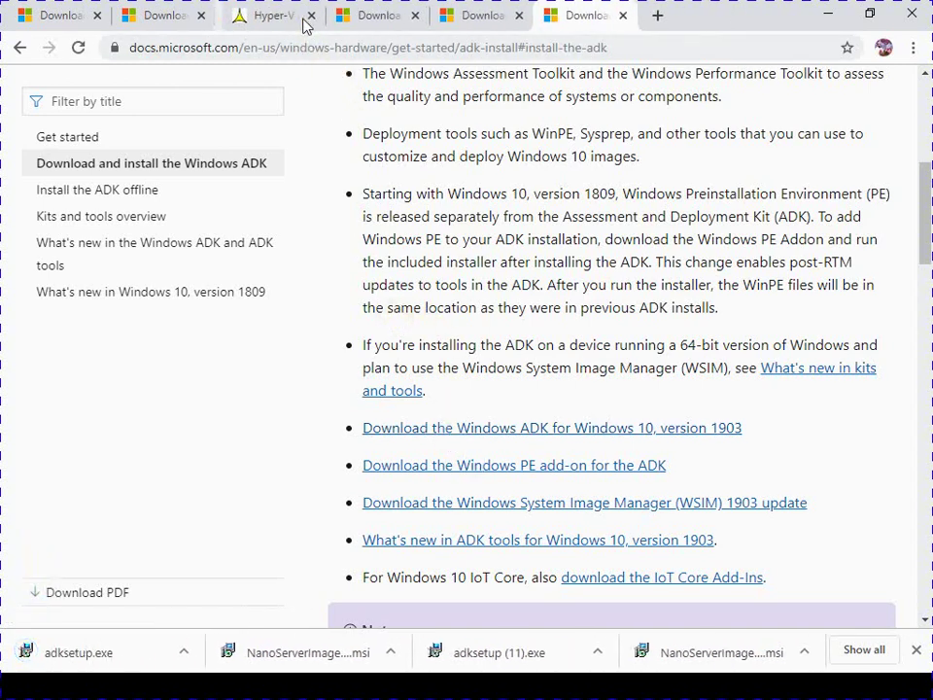
pyautogui.click(186, 650)
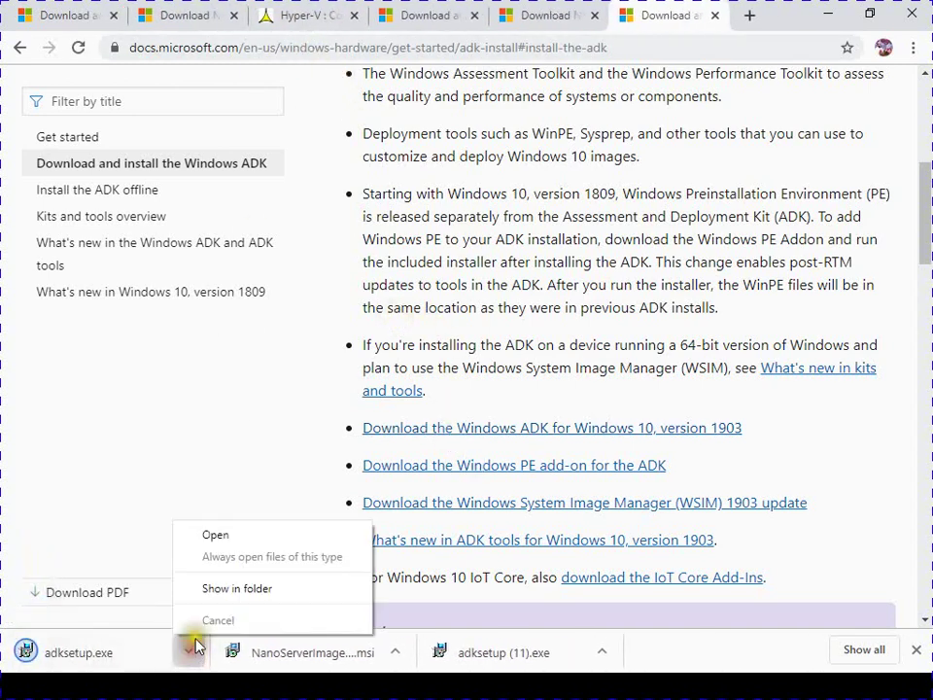
pyautogui.click(229, 594)
pyautogui.rightClick(377, 141)
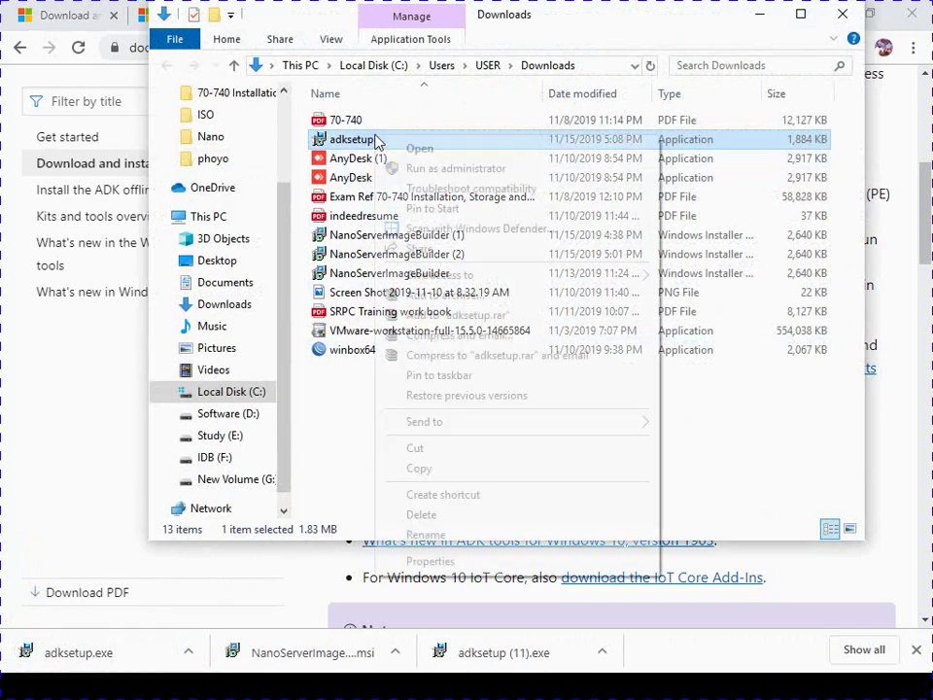
pyautogui.click(419, 467)
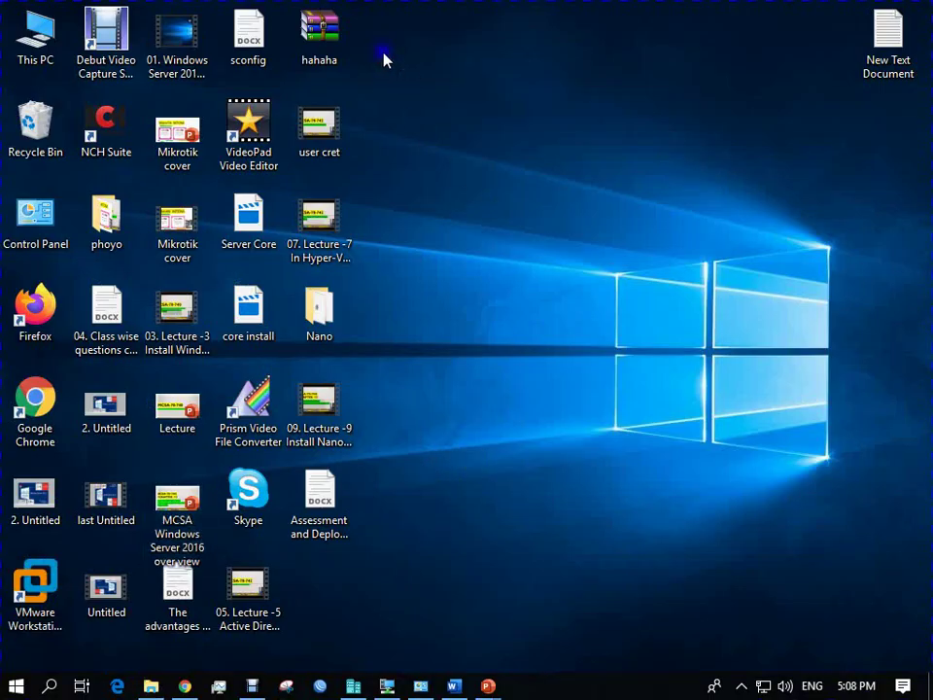
# Create a desktop folder named Nano Folder and paste the copied adksetup file into it.
pyautogui.rightClick(383, 55)
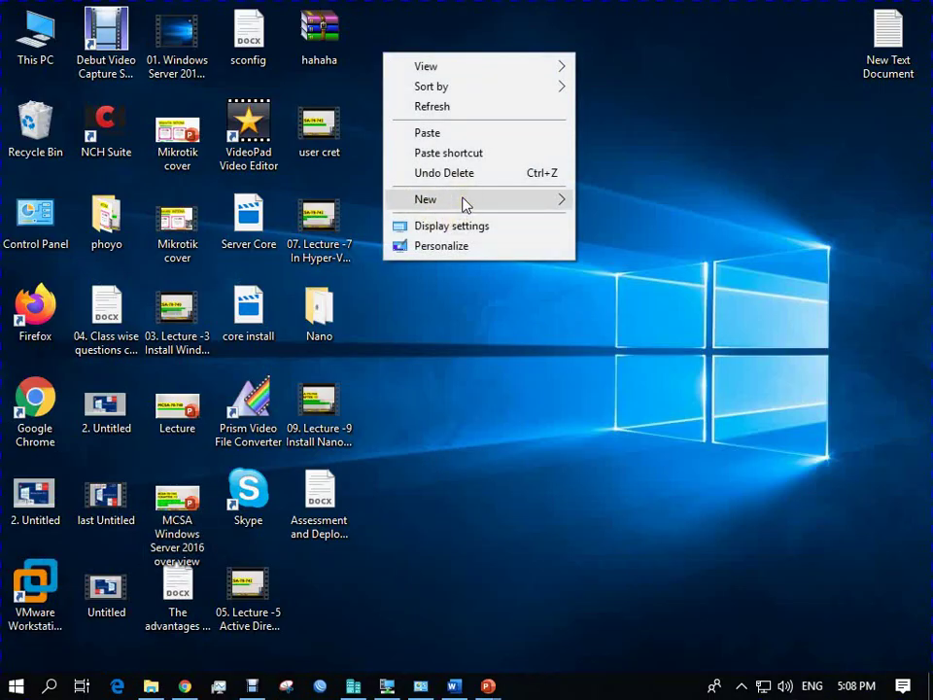
pyautogui.moveTo(534, 196)
pyautogui.click(594, 199)
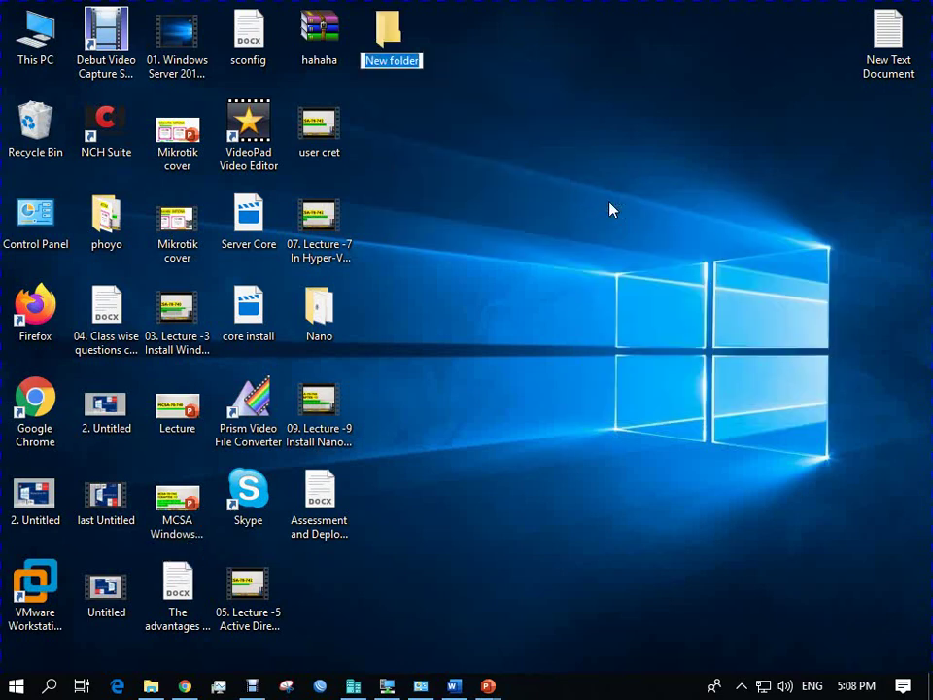
pyautogui.write('N')
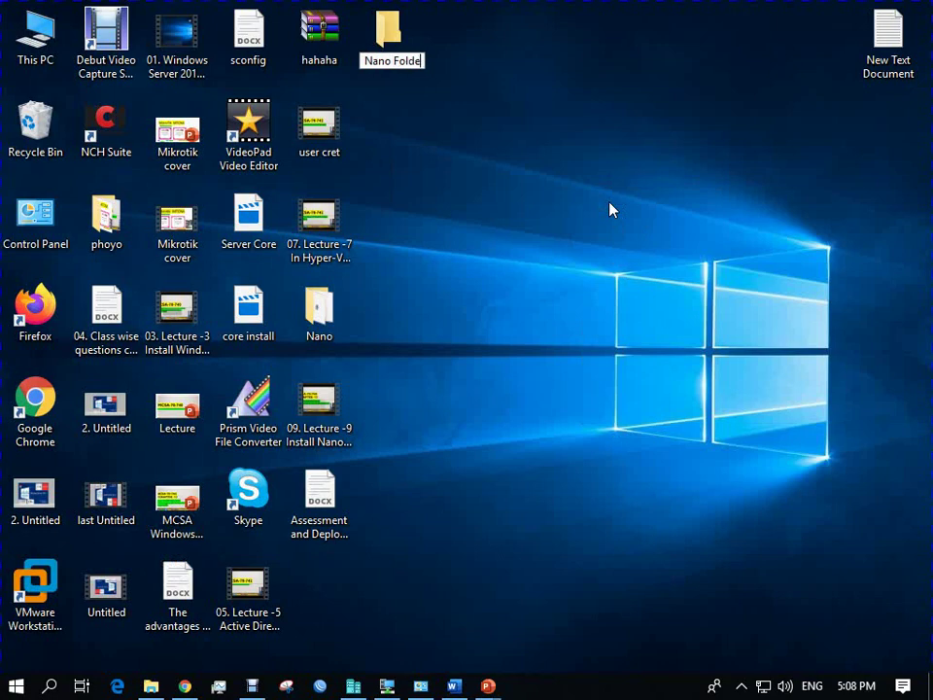
pyautogui.press('Return')
pyautogui.press('Return')
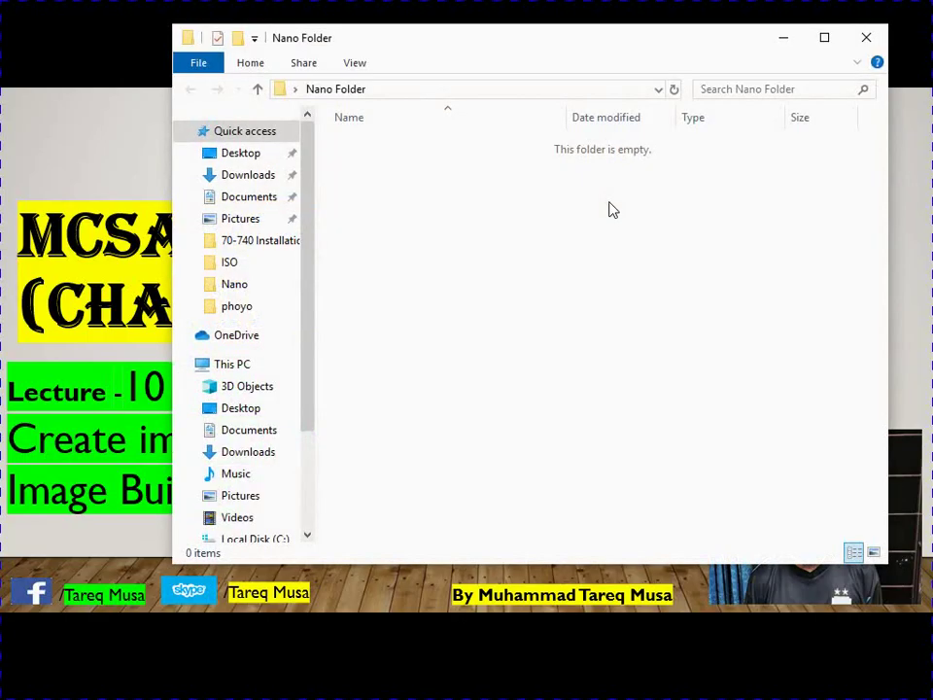
pyautogui.hotkey('ctrl', 'v')
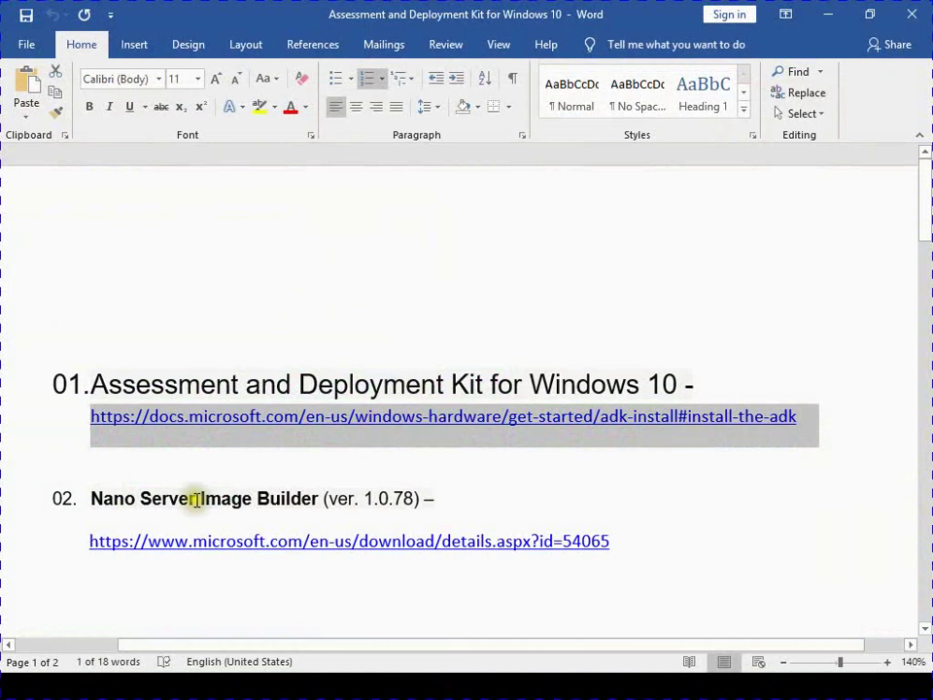
# Copy the Nano Server Image Builder link from the Word document, open it in a new Chrome tab and download the English installer.
pyautogui.click(234, 541)
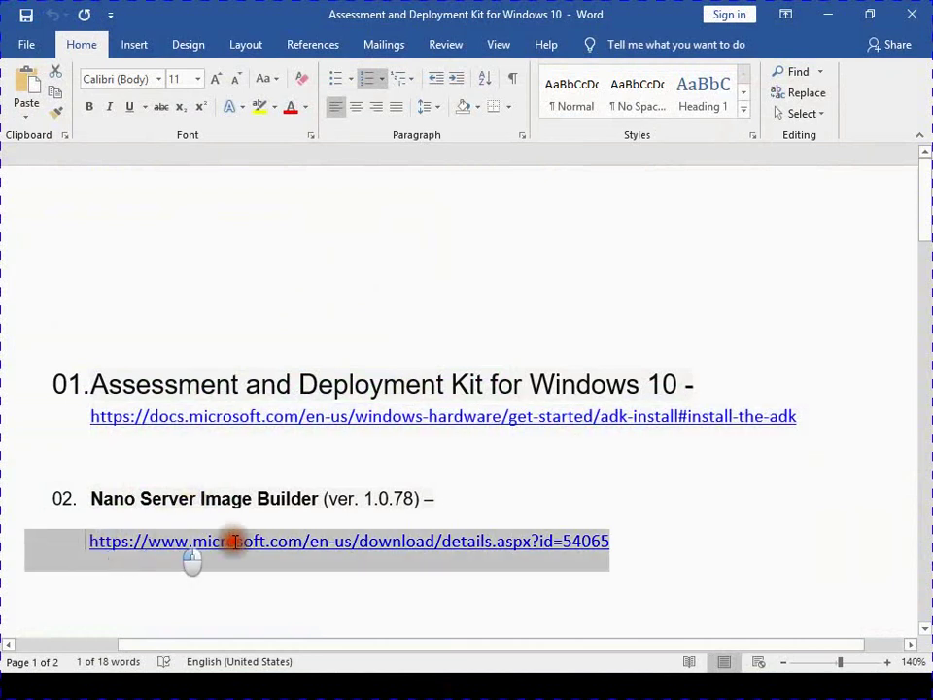
pyautogui.click(479, 537)
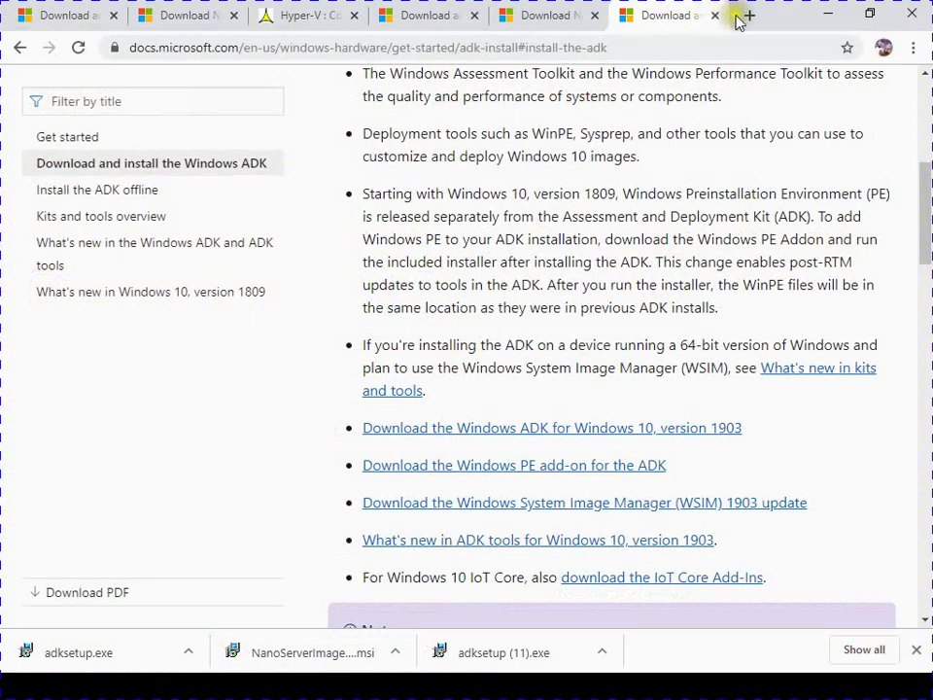
pyautogui.click(746, 16)
pyautogui.hotkey('ctrl', 'v')
pyautogui.press('Return')
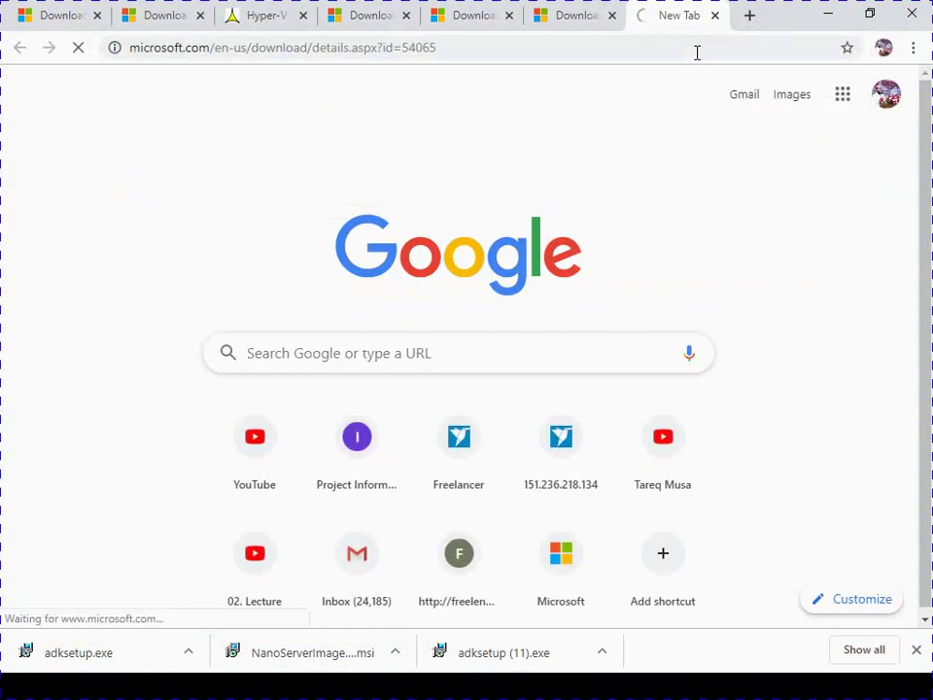
pyautogui.scroll(-5, 220, 464)
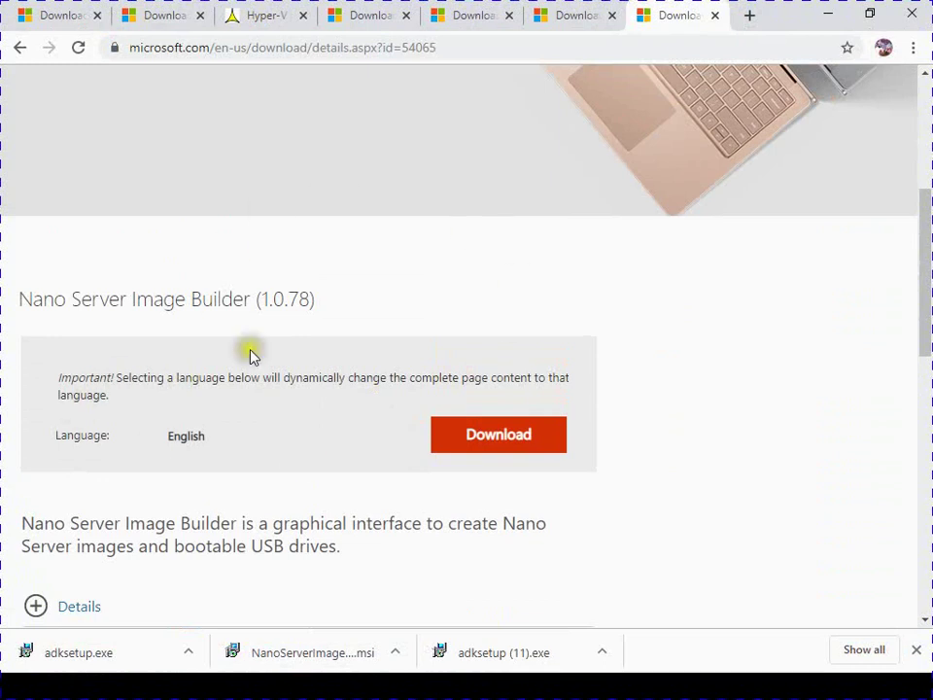
pyautogui.click(497, 437)
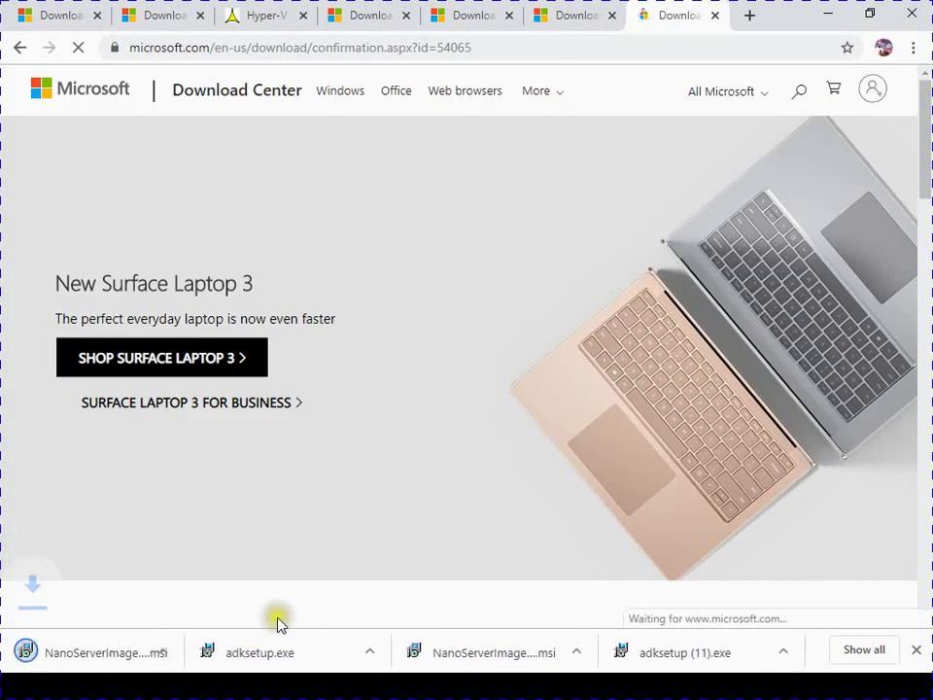
# Copy the newly downloaded NanoServerImageBuilder (3) installer from Downloads into Nano Folder and close the folder window.
pyautogui.click(187, 652)
pyautogui.click(202, 589)
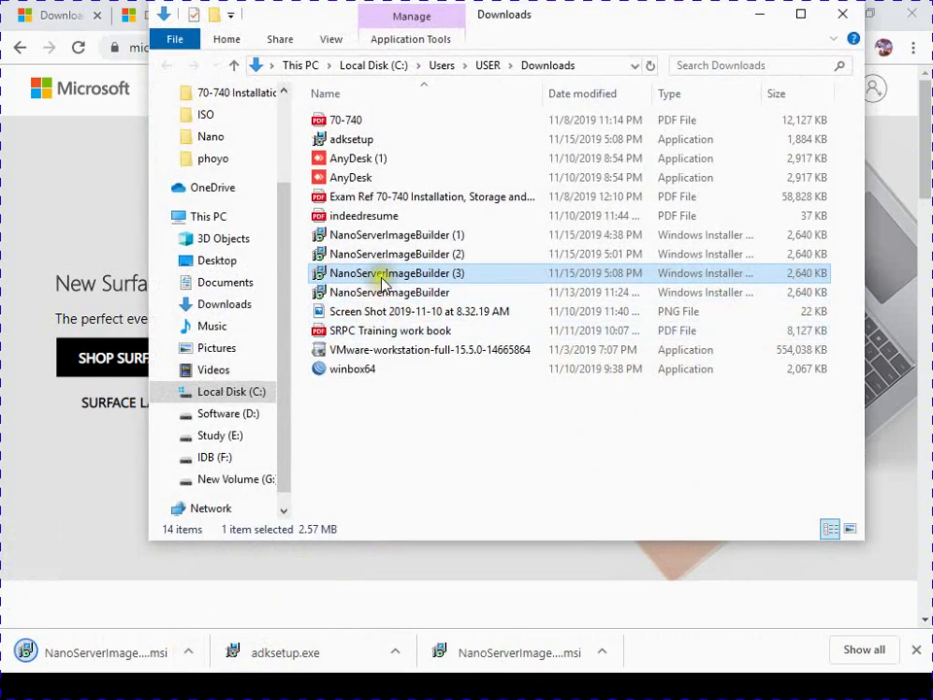
pyautogui.rightClick(386, 275)
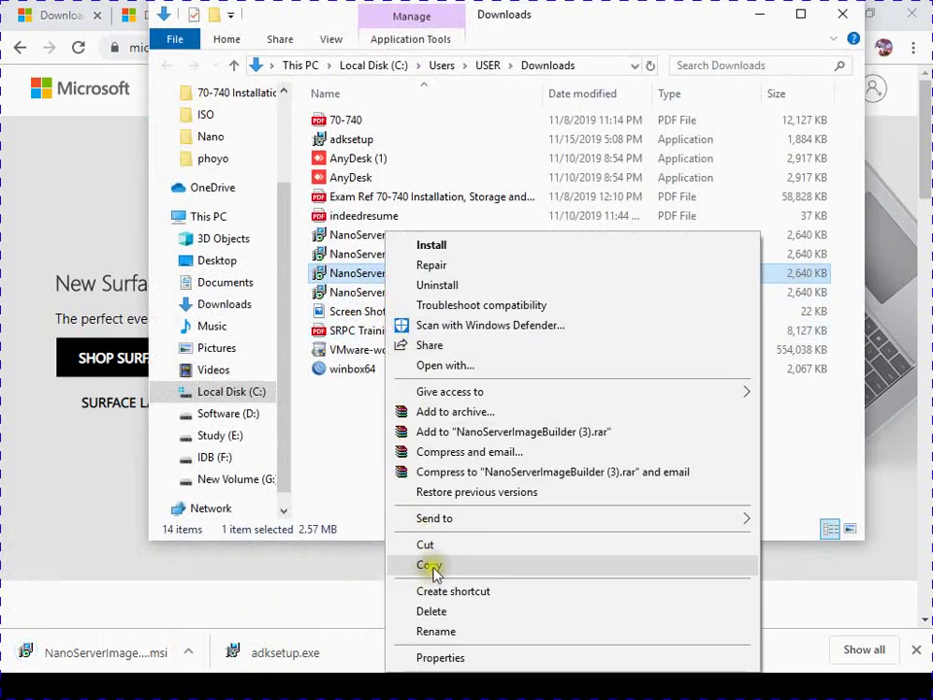
pyautogui.click(430, 565)
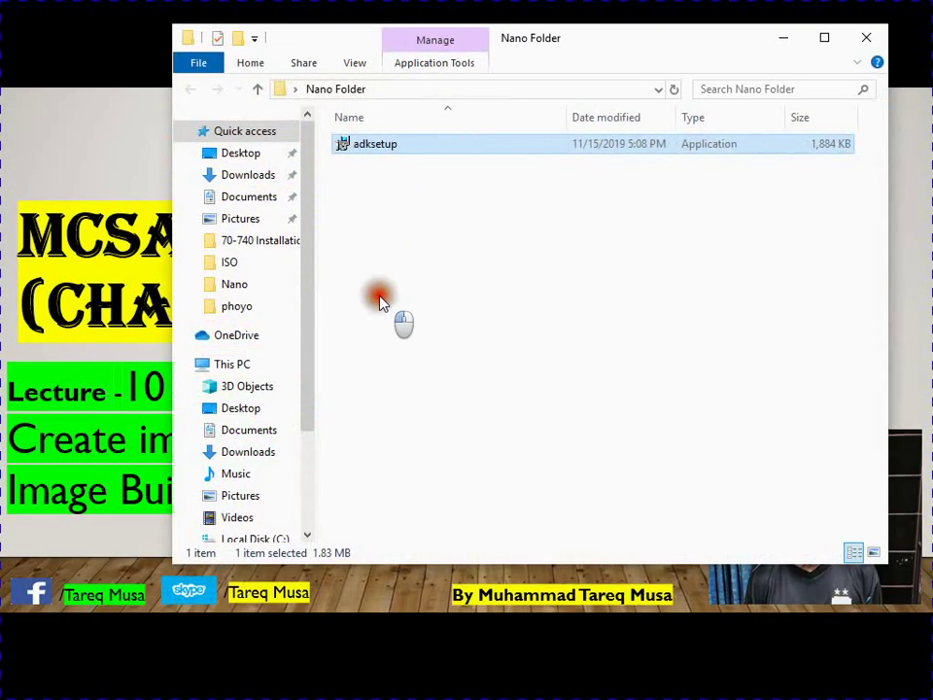
pyautogui.click(379, 302)
pyautogui.hotkey('ctrl', 'v')
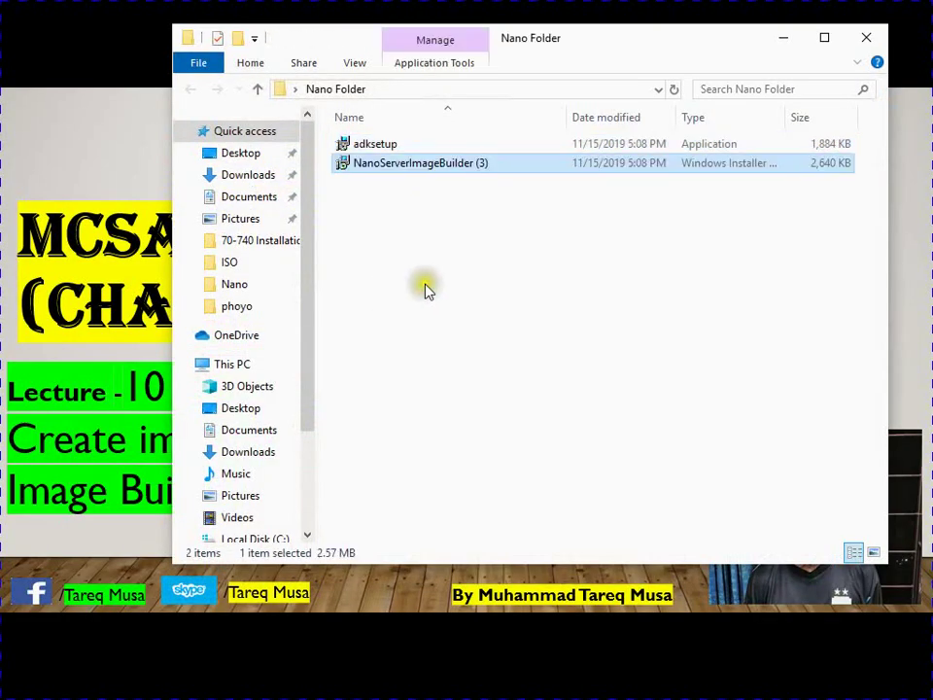
pyautogui.click(874, 44)
pyautogui.click(875, 44)
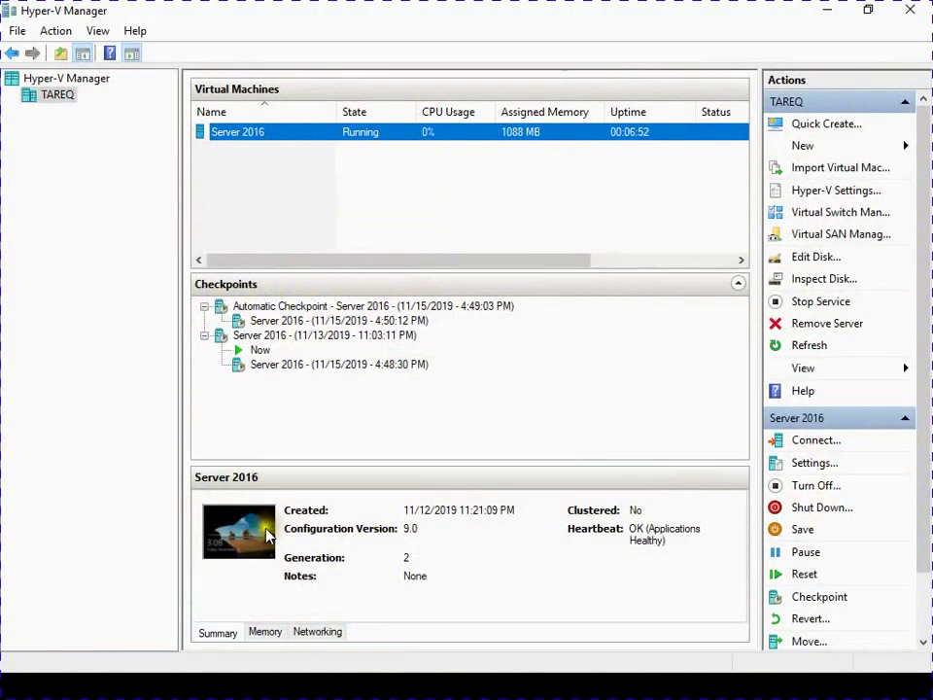
# Connect to the Server 2016 virtual machine in Hyper-V Manager and sign in as Administrator with the account password.
pyautogui.rightClick(288, 141)
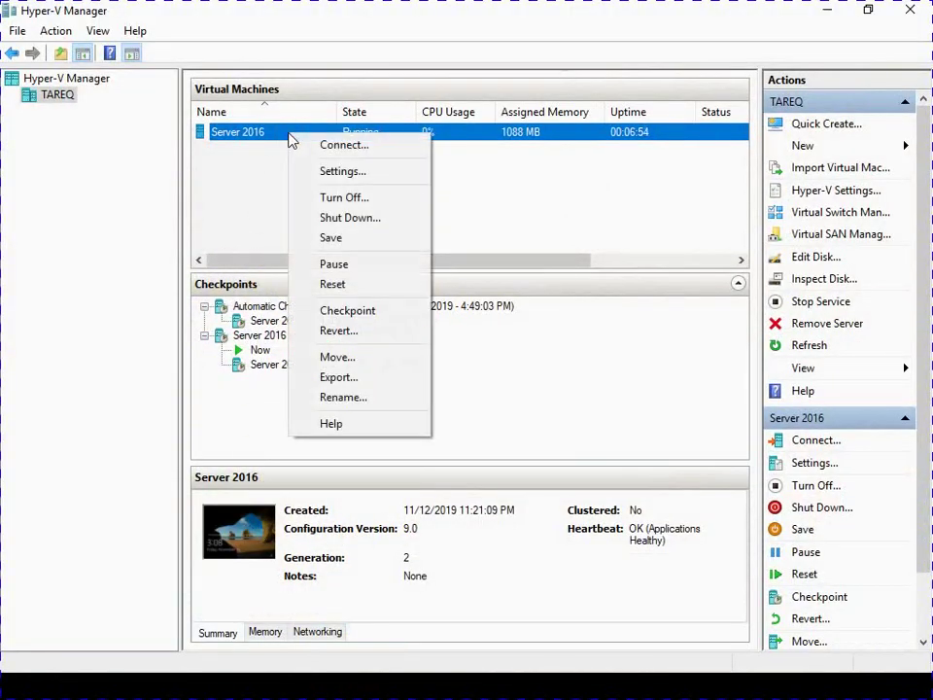
pyautogui.click(318, 146)
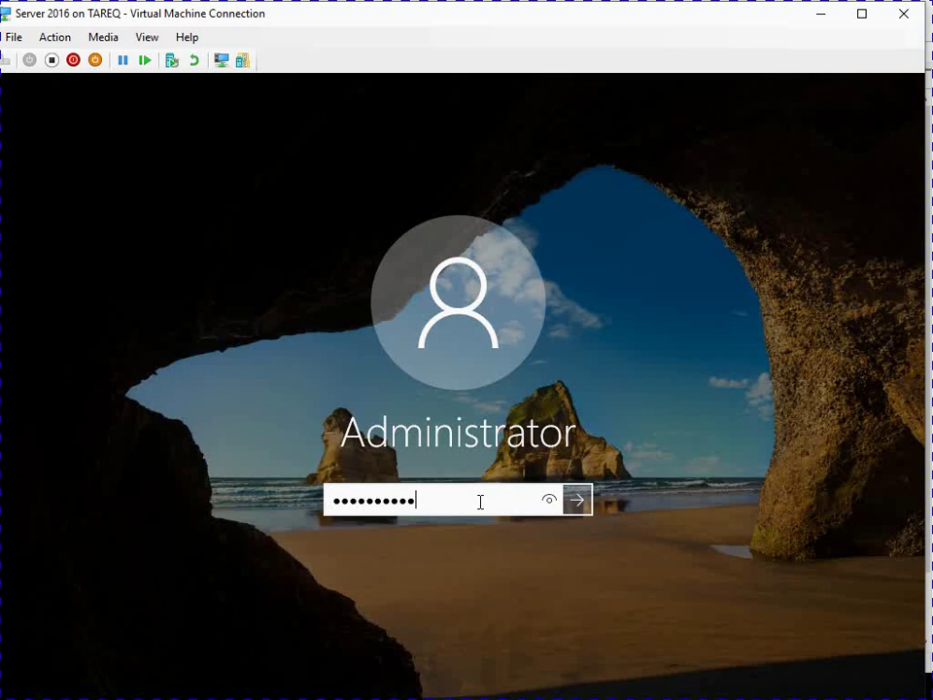
pyautogui.press('Return')
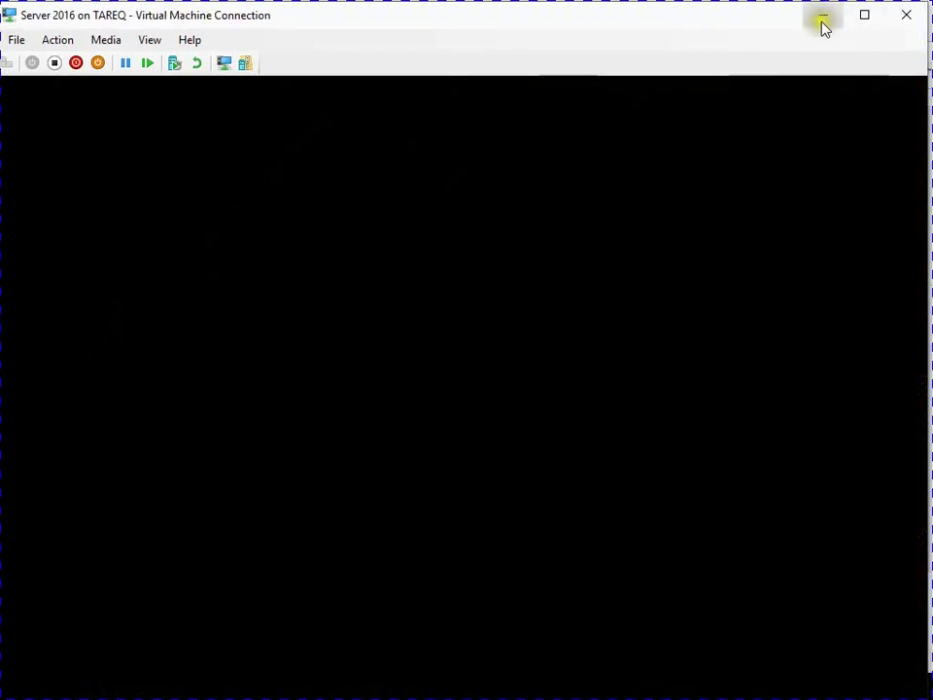
# Copy Nano Folder from the host desktop and switch back to the Server 2016 virtual machine.
pyautogui.click(823, 14)
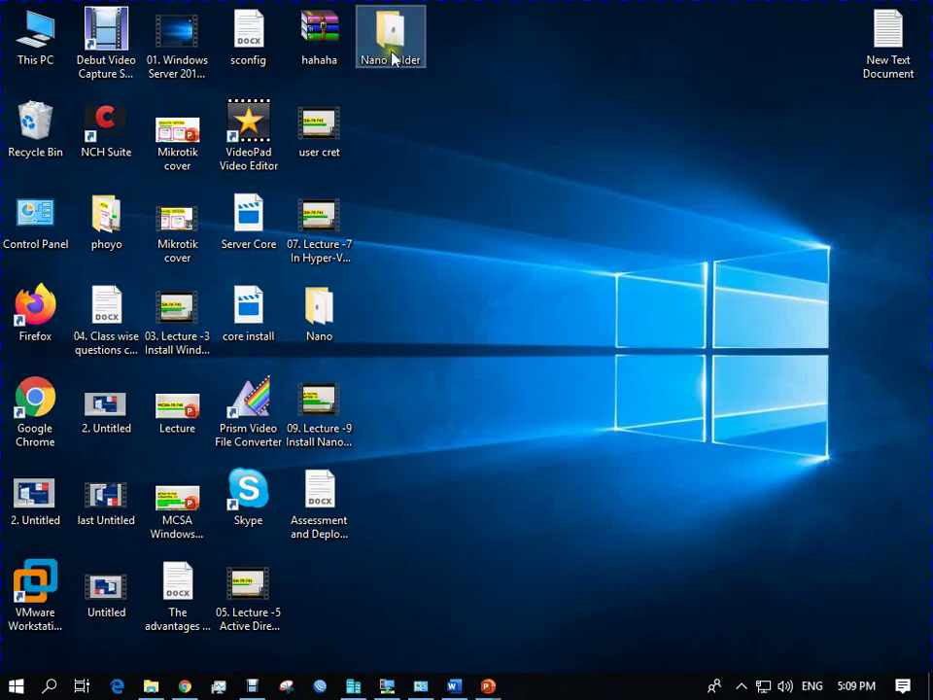
pyautogui.rightClick(388, 54)
pyautogui.click(429, 343)
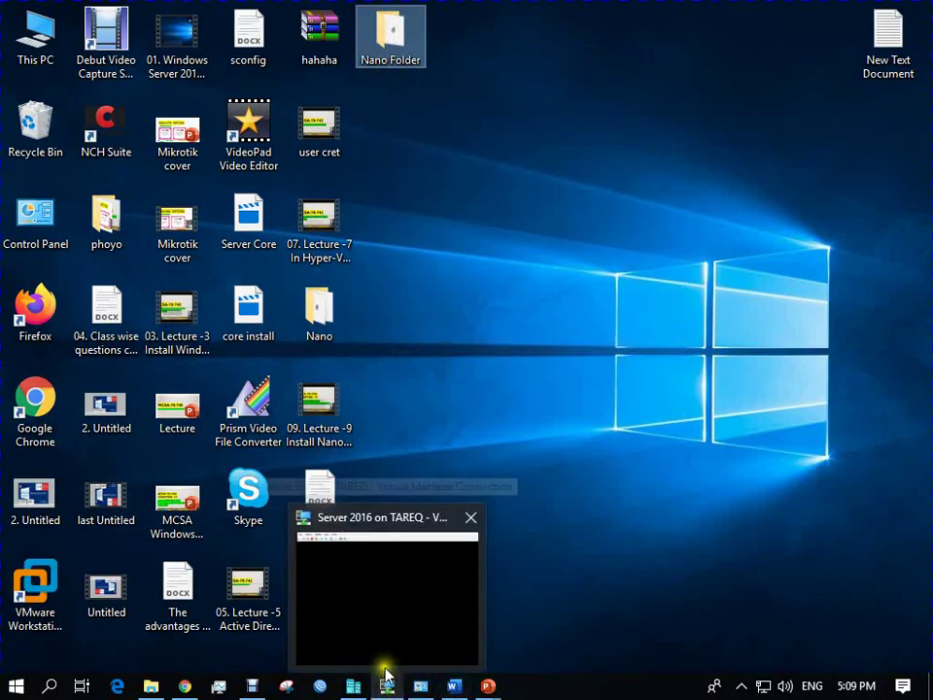
pyautogui.click(401, 575)
# Try to paste the copied folder into the Nano folder on the virtual machine's desktop.
pyautogui.doubleClick(38, 293)
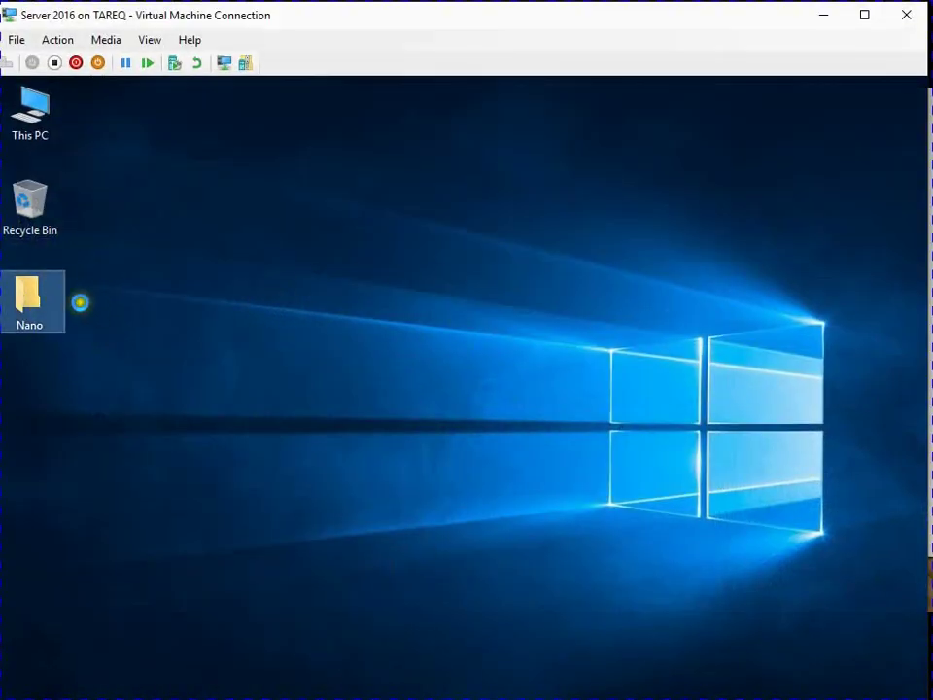
pyautogui.rightClick(25, 289)
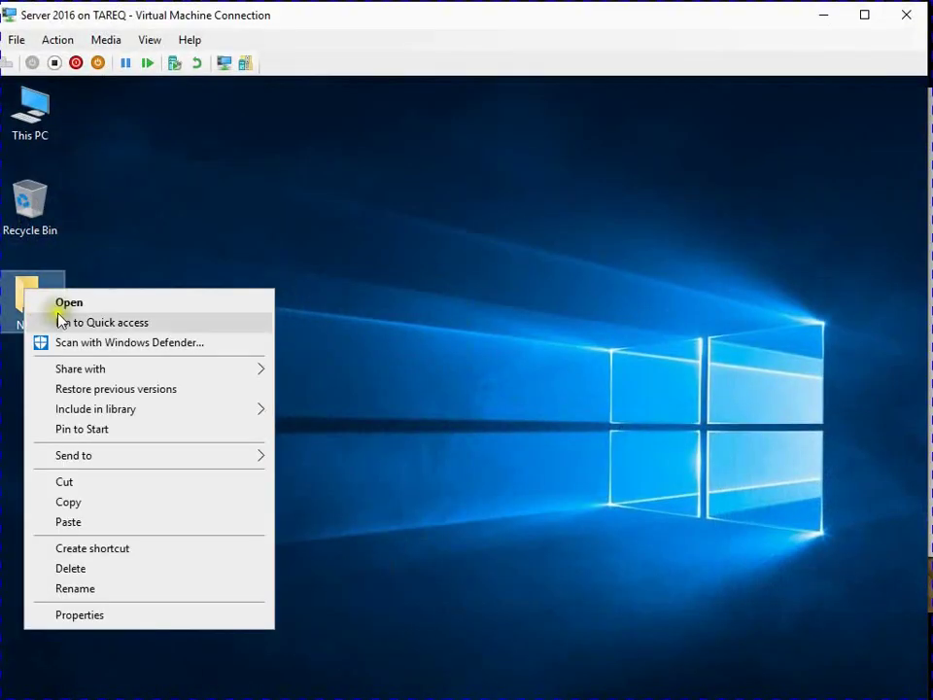
pyautogui.click(70, 522)
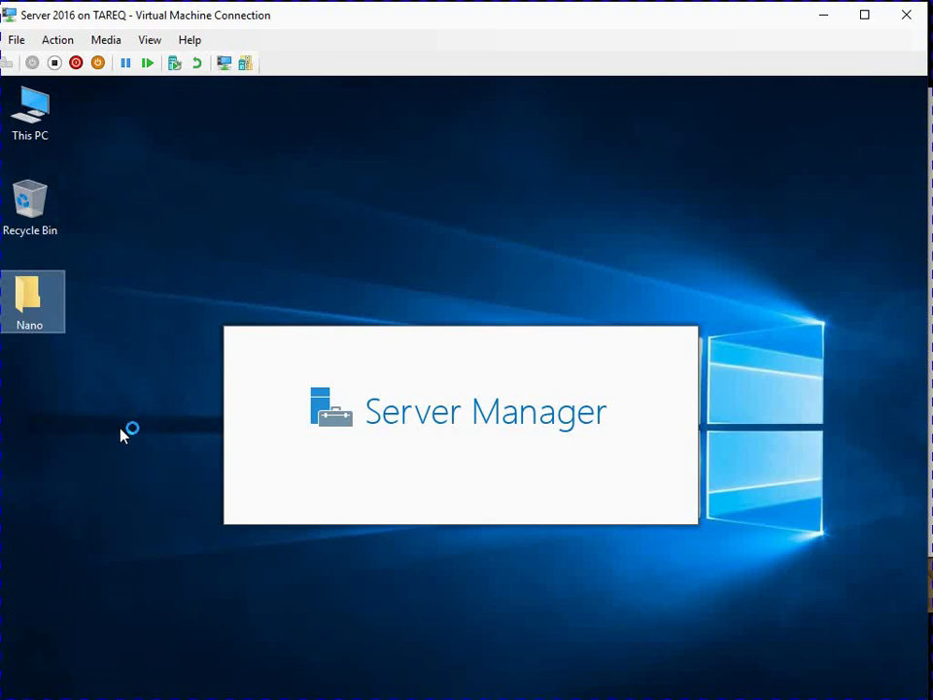
# Switch the virtual machine to full screen mode and minimize Server Manager.
pyautogui.click(146, 38)
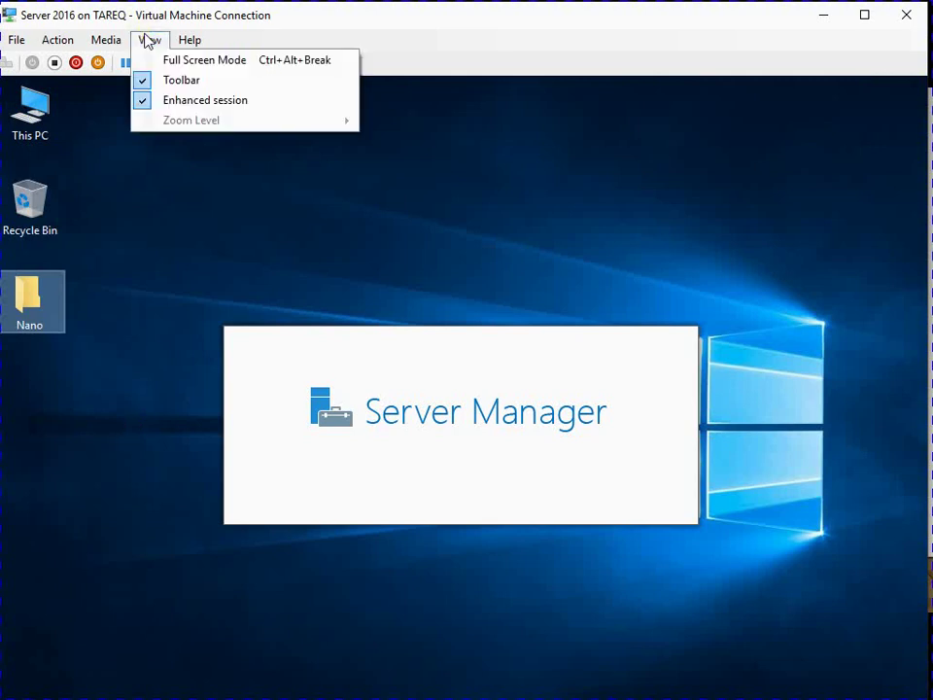
pyautogui.click(224, 62)
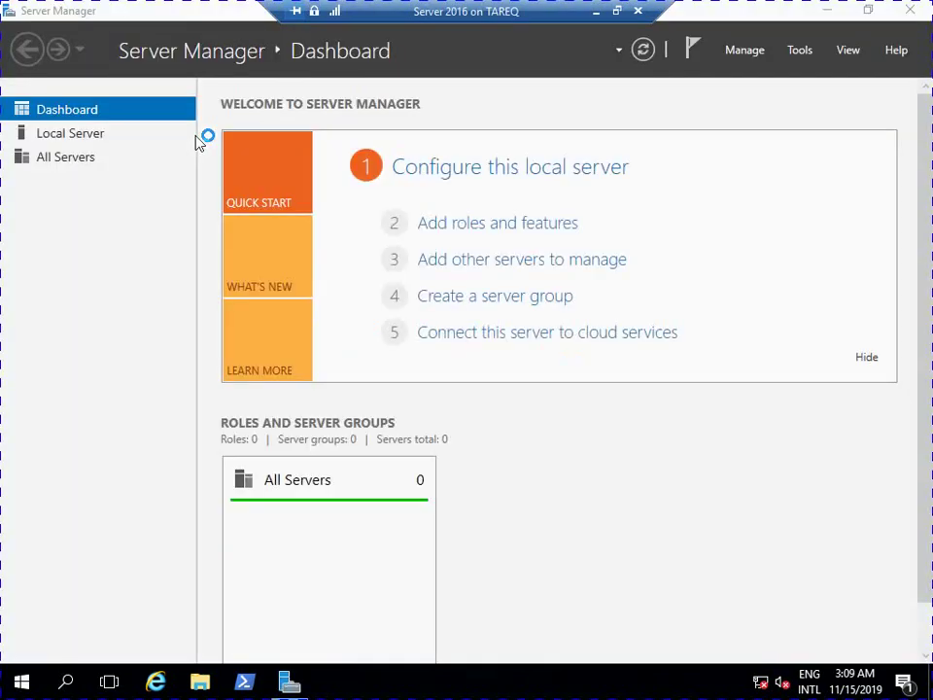
pyautogui.click(826, 10)
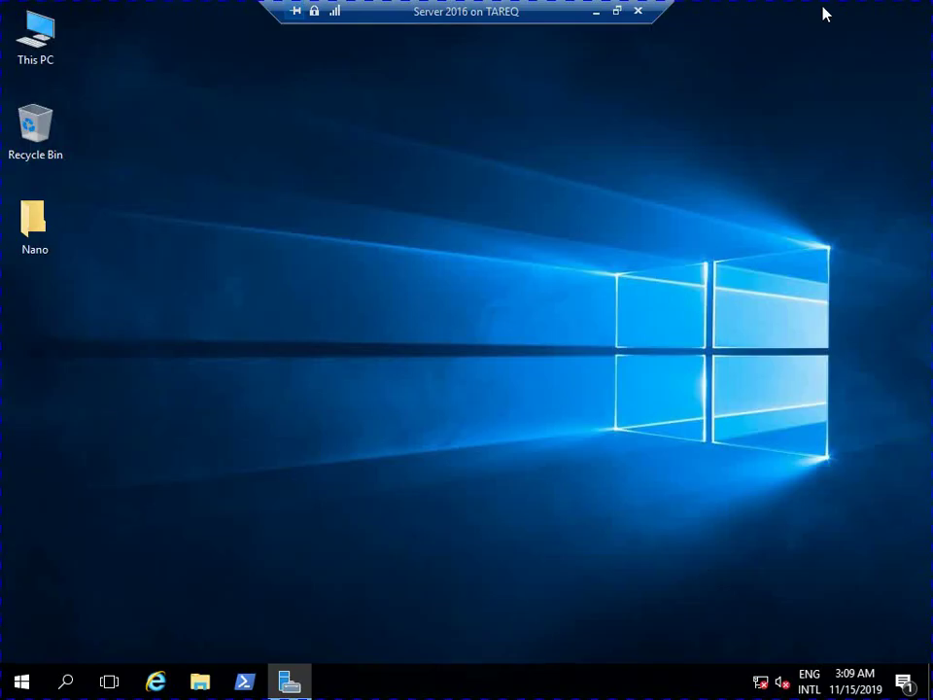
# Paste Nano Folder onto the virtual machine's desktop, check its contents and close the folder window.
pyautogui.moveTo(291, 673)
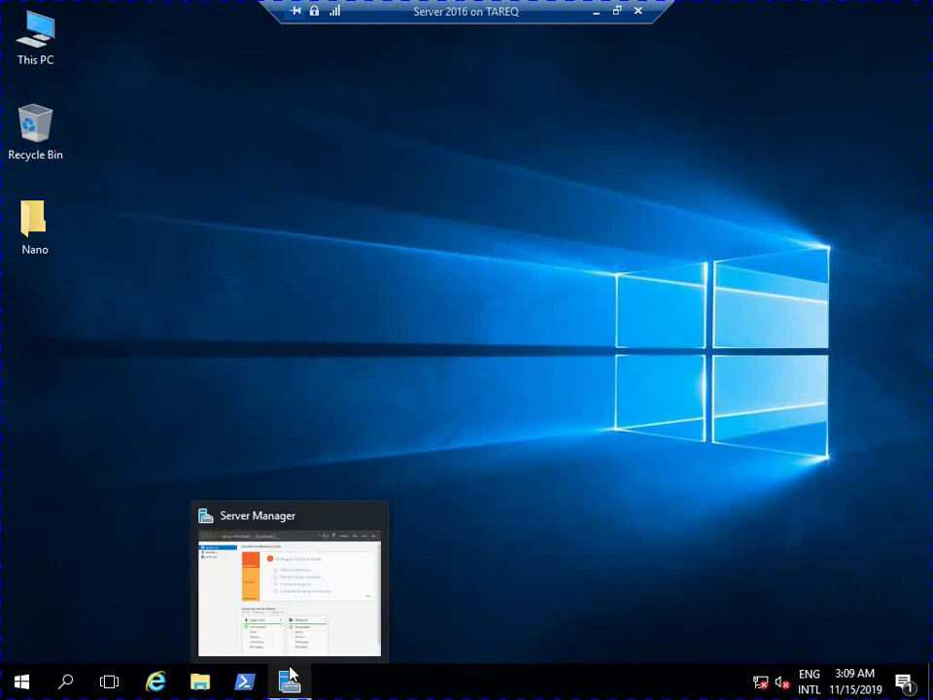
pyautogui.rightClick(118, 316)
pyautogui.click(165, 390)
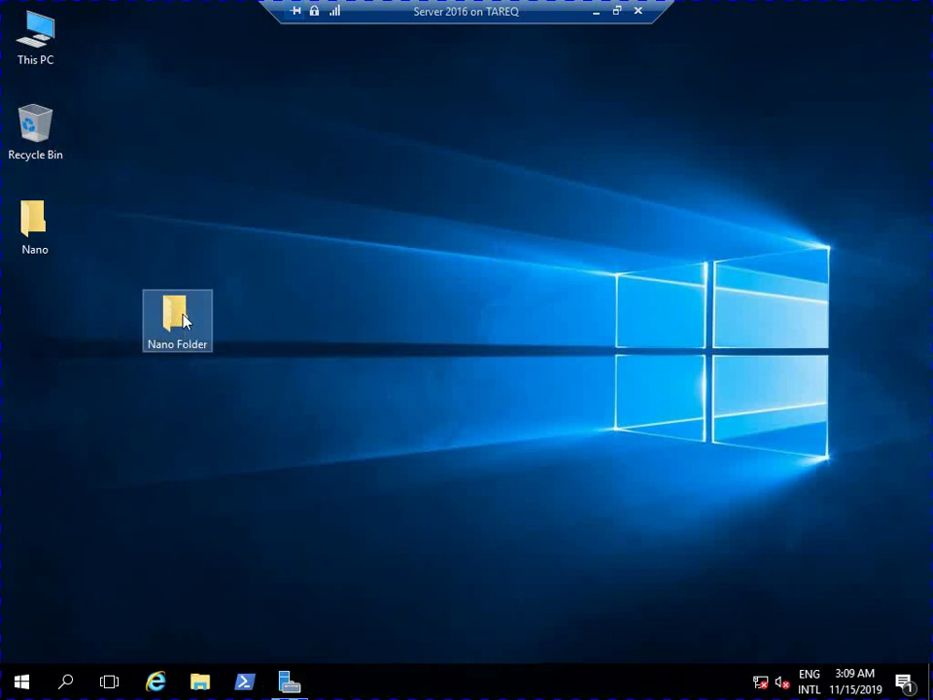
pyautogui.doubleClick(204, 342)
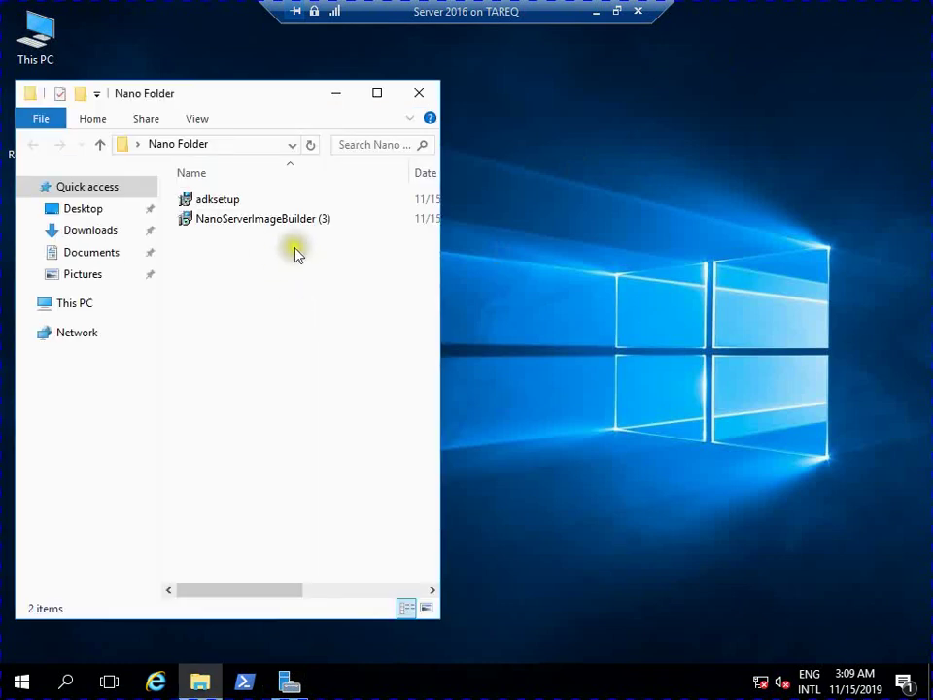
pyautogui.click(419, 92)
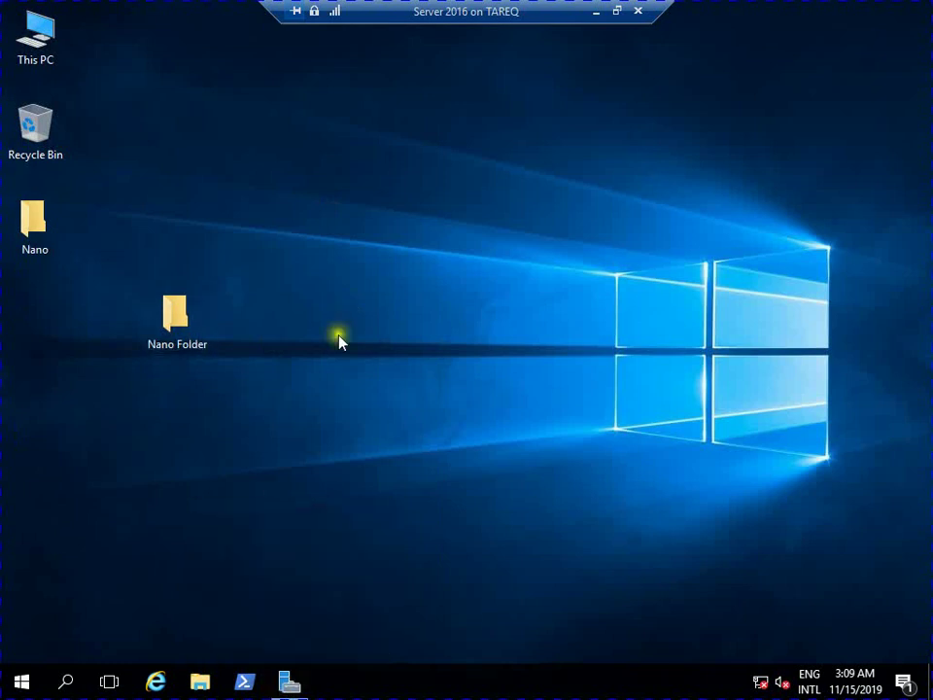
# Check the local server's properties in Server Manager and shut down the virtual machine with the reason Other (Unplanned).
pyautogui.click(290, 680)
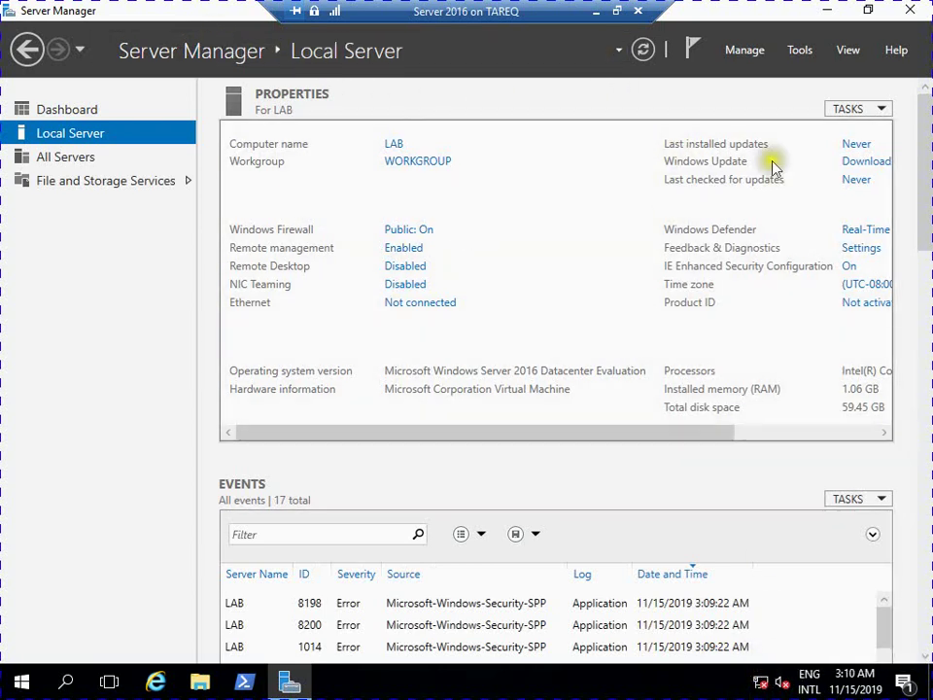
pyautogui.click(21, 682)
pyautogui.rightClick(24, 680)
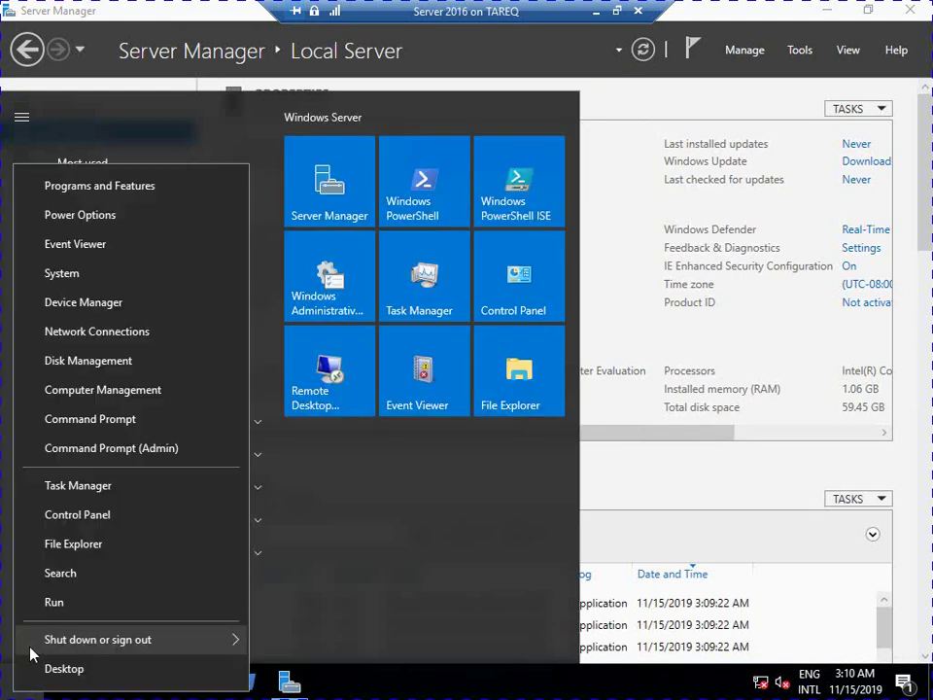
pyautogui.moveTo(129, 646)
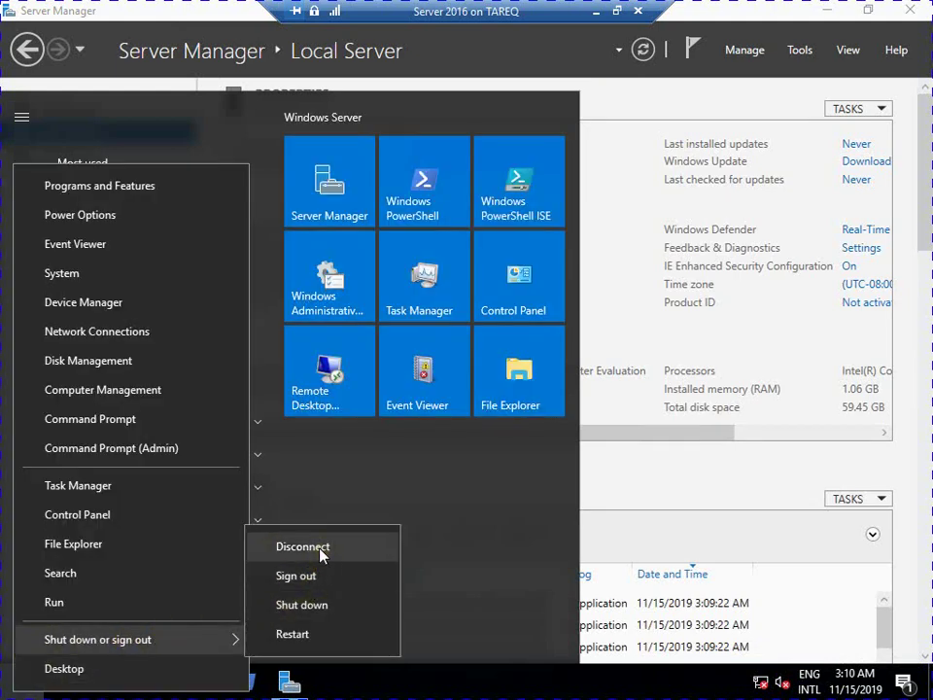
pyautogui.click(304, 606)
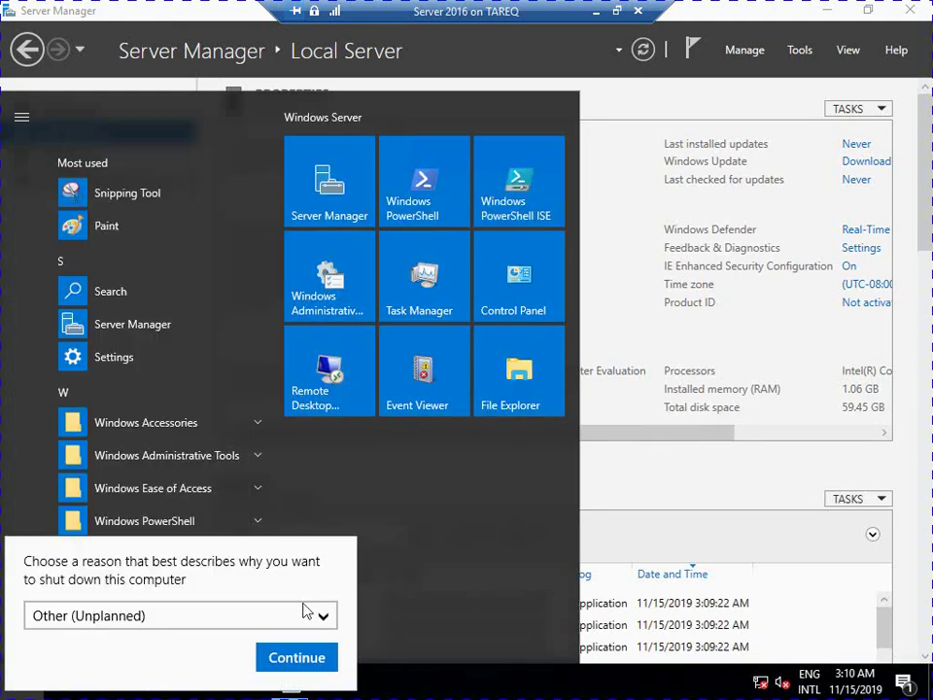
pyautogui.click(280, 656)
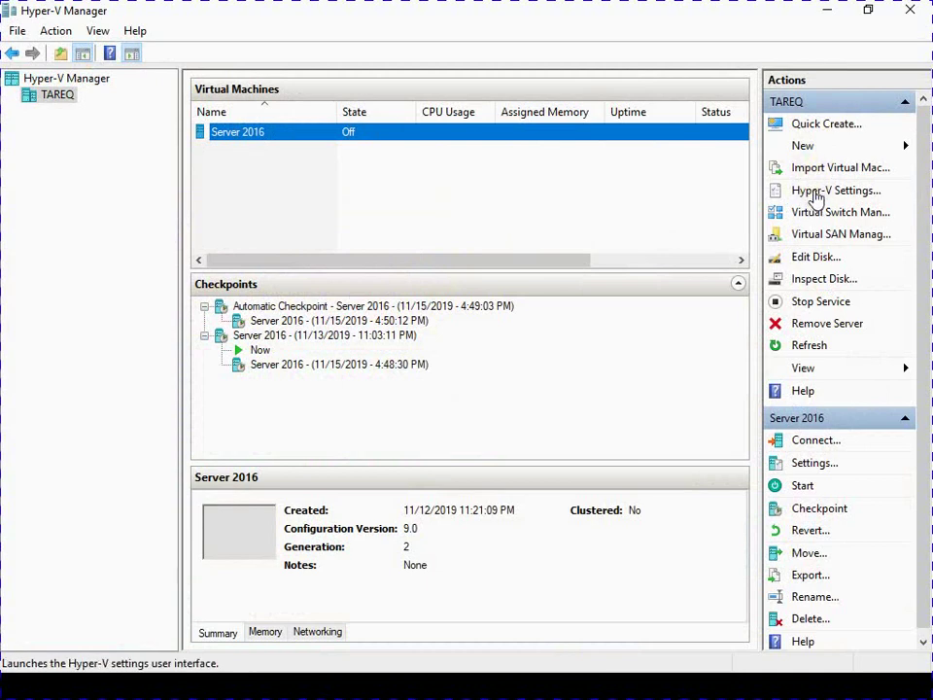
# Connect the Server 2016 virtual machine's network adapter to Default Switch and apply the settings in Hyper-V Manager.
pyautogui.click(815, 193)
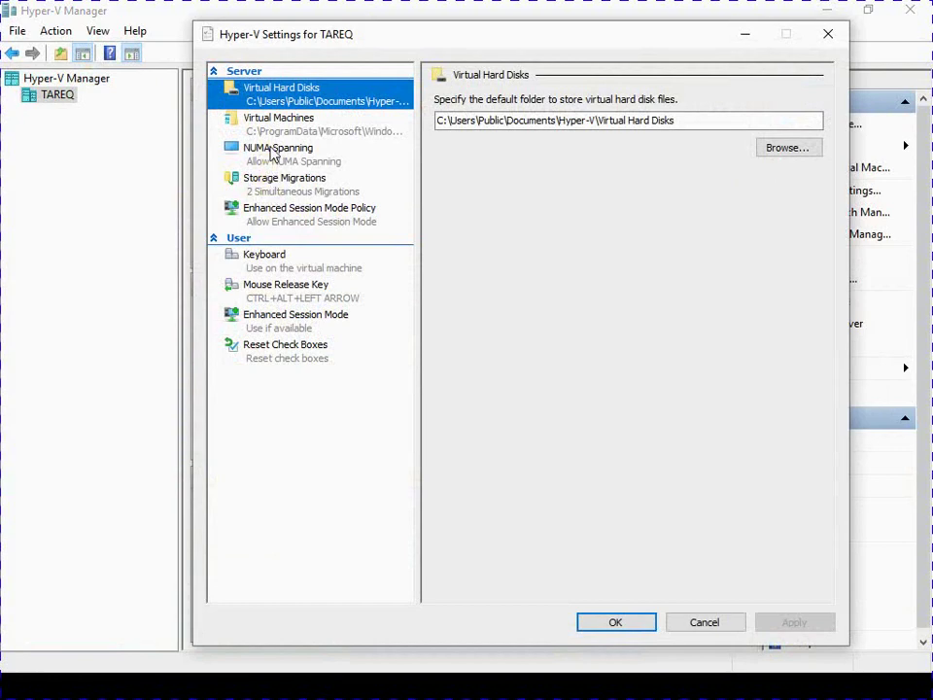
pyautogui.click(610, 623)
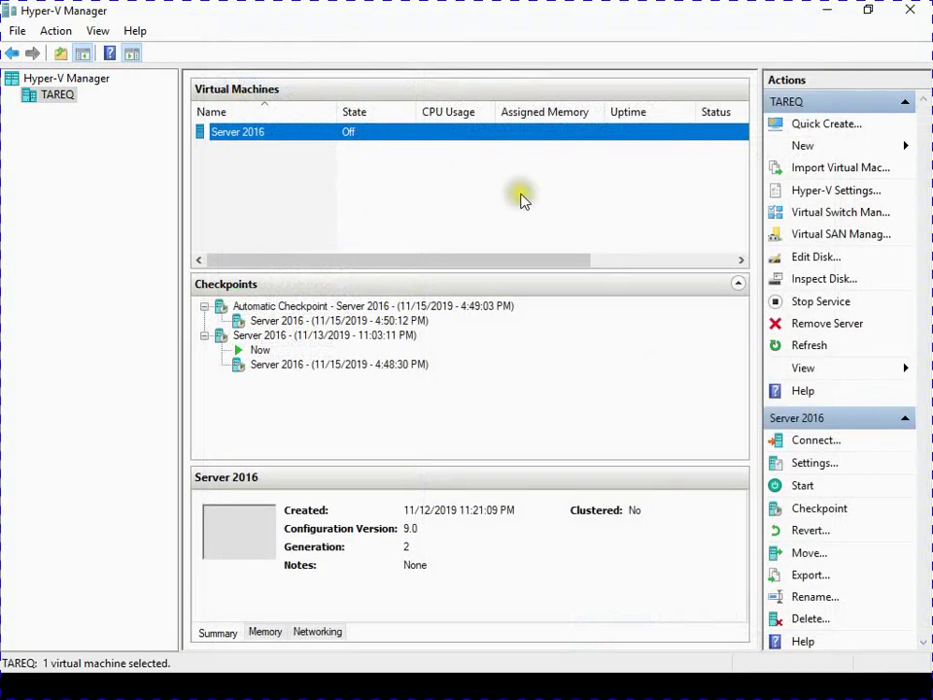
pyautogui.rightClick(321, 141)
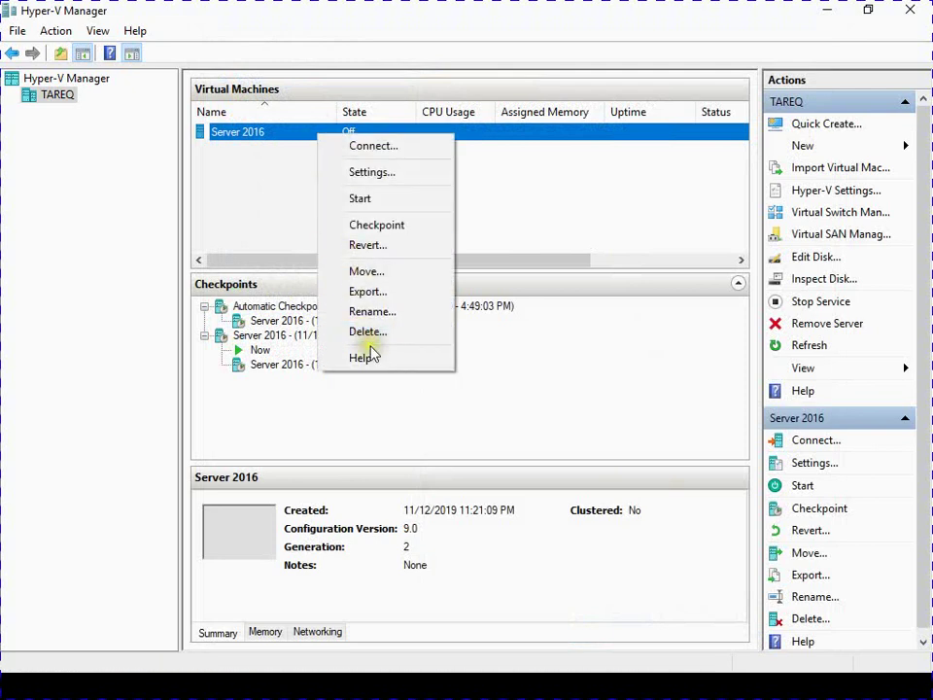
pyautogui.click(384, 173)
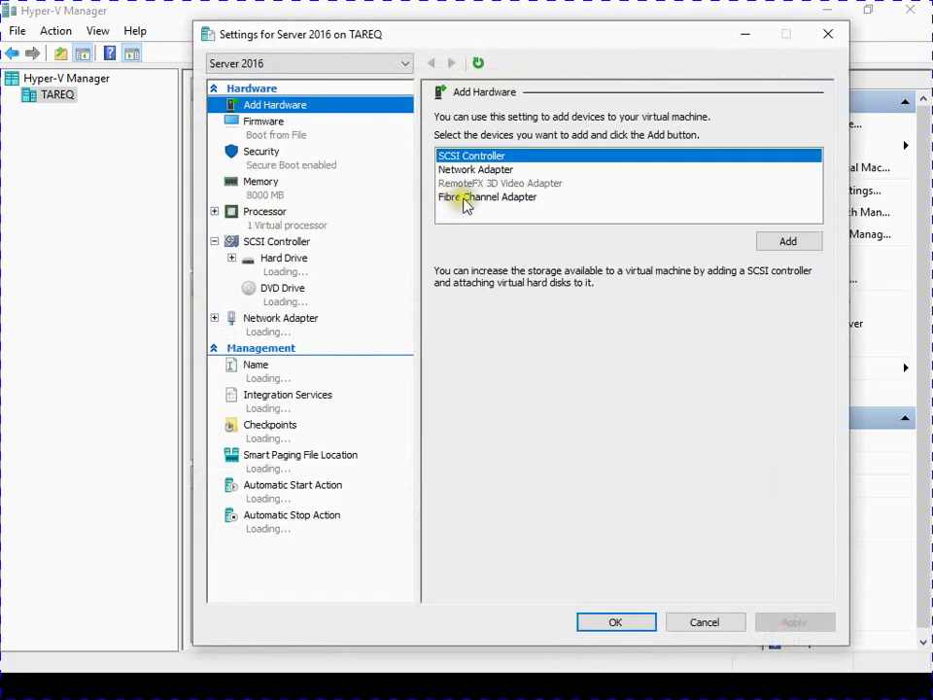
pyautogui.click(275, 325)
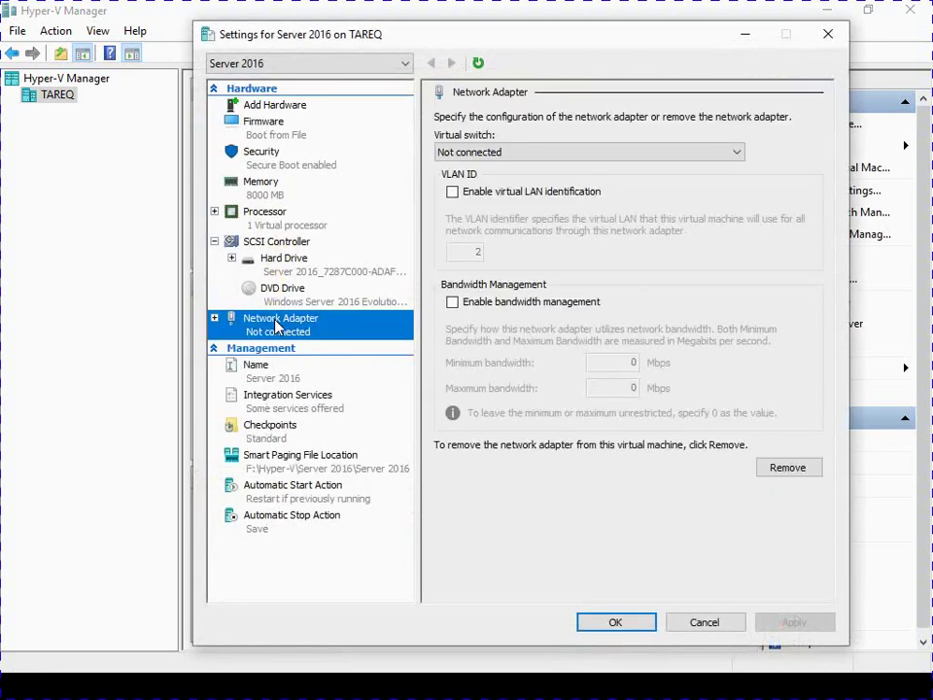
pyautogui.click(733, 154)
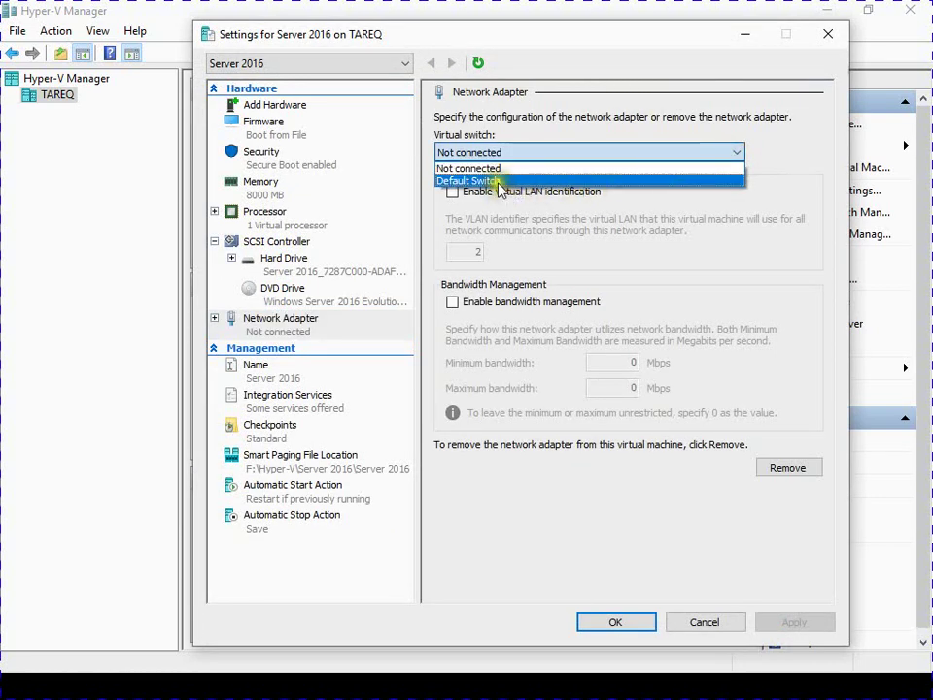
pyautogui.click(590, 182)
pyautogui.click(776, 623)
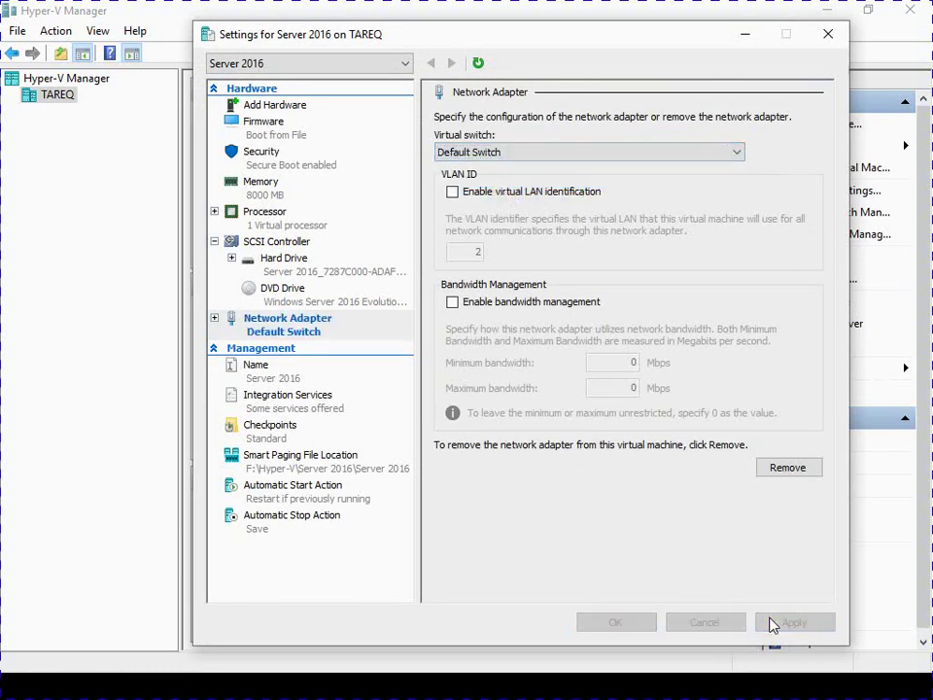
pyautogui.click(627, 628)
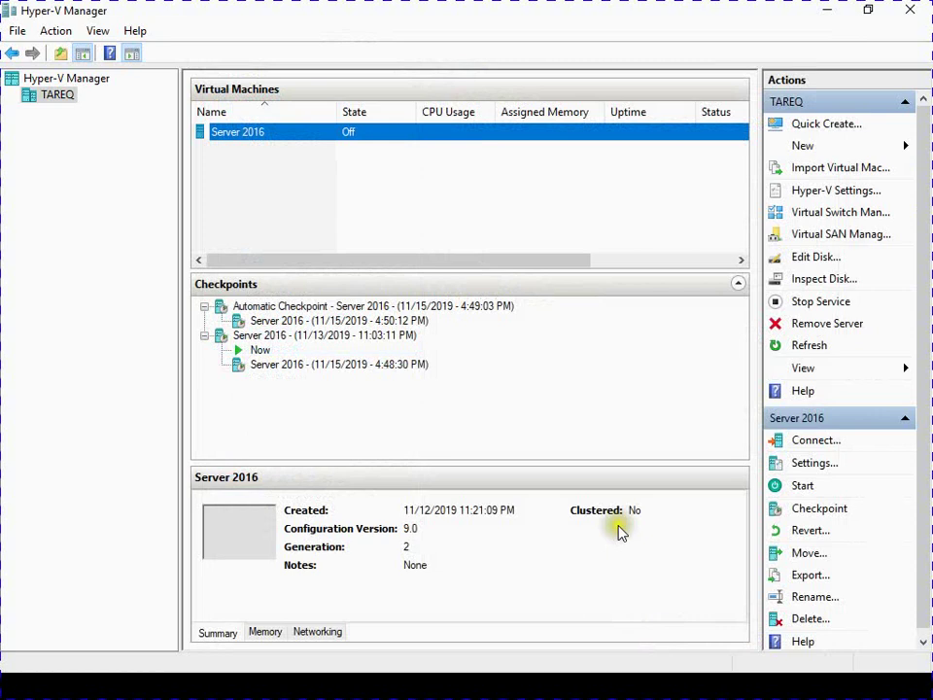
# Connect to the Server 2016 virtual machine, start it and minimize its window to the host desktop during boot.
pyautogui.rightClick(270, 139)
pyautogui.click(287, 144)
pyautogui.click(284, 280)
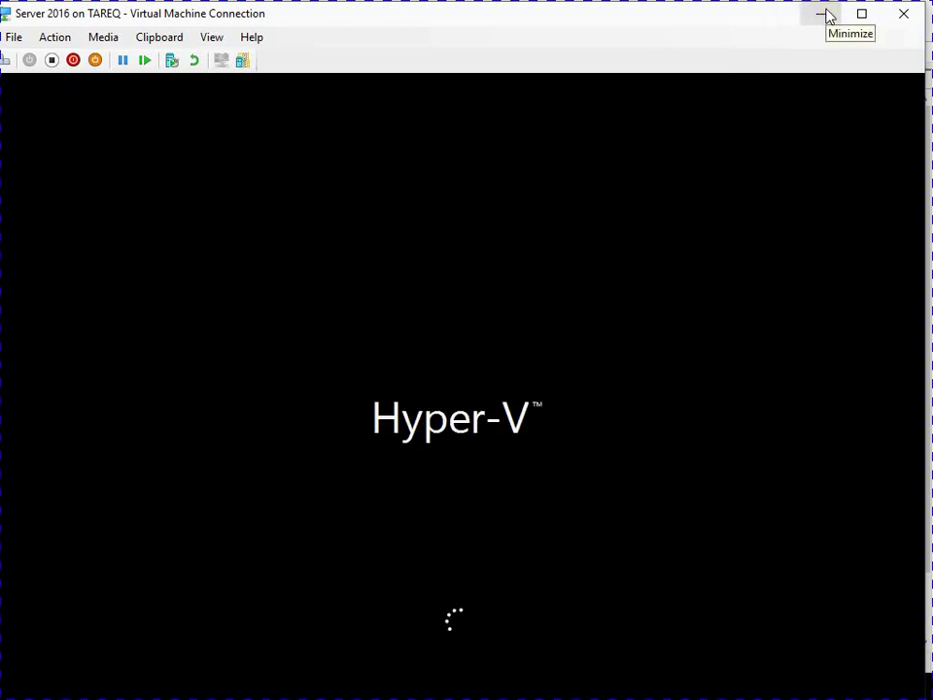
pyautogui.click(826, 15)
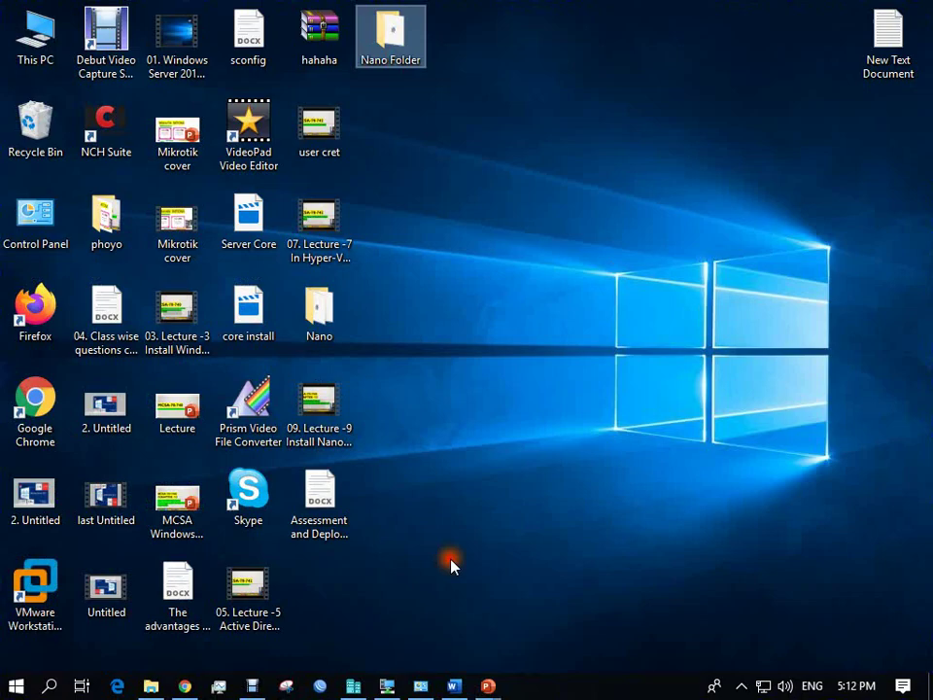
pyautogui.click(450, 561)
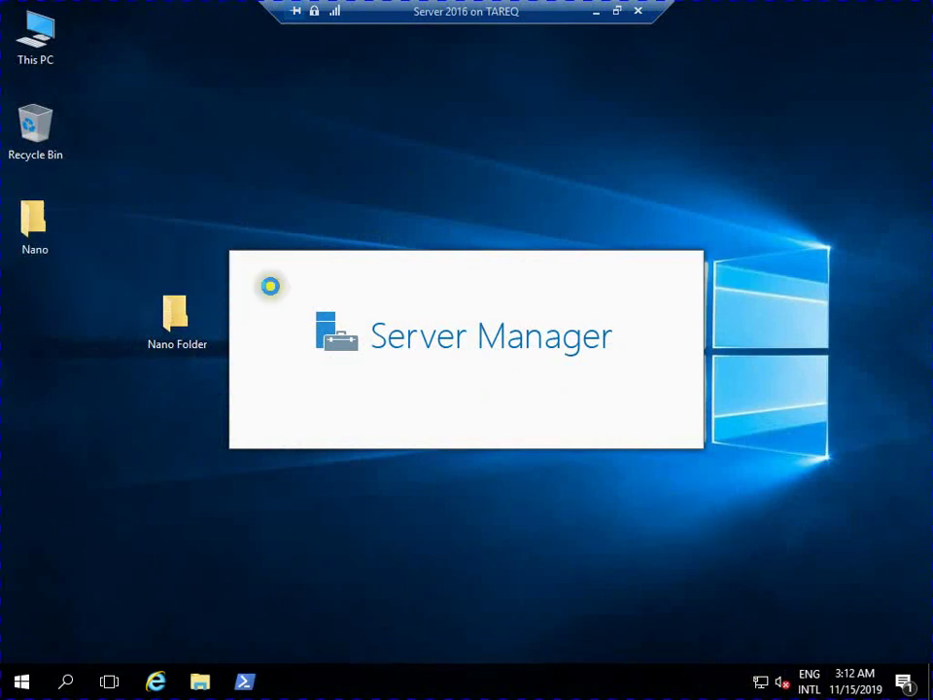
# Clear all notifications in the virtual machine's Action Center and close it.
pyautogui.click(907, 685)
pyautogui.click(887, 29)
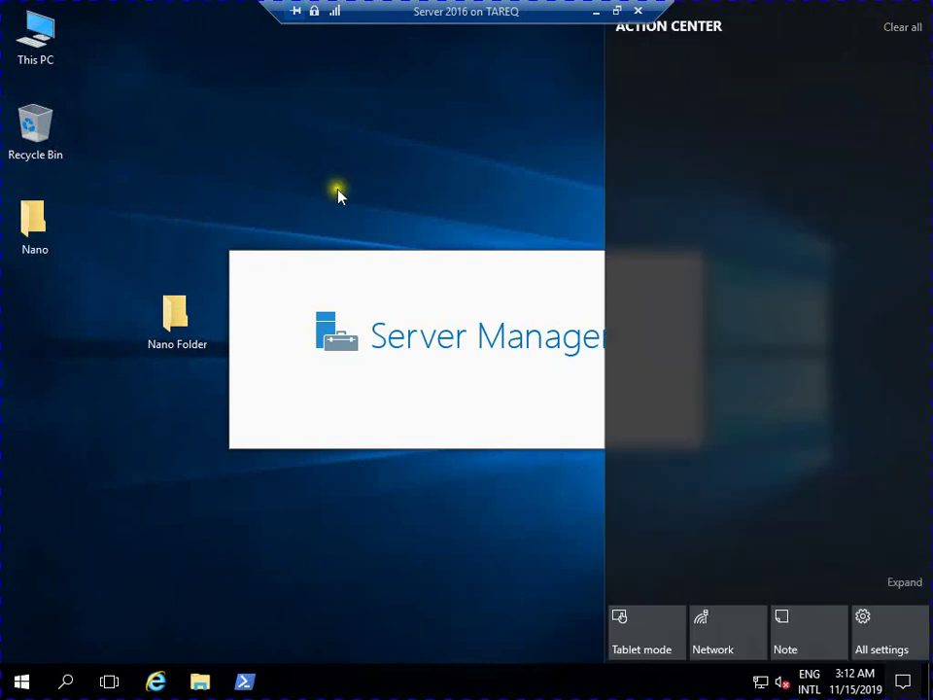
pyautogui.click(338, 197)
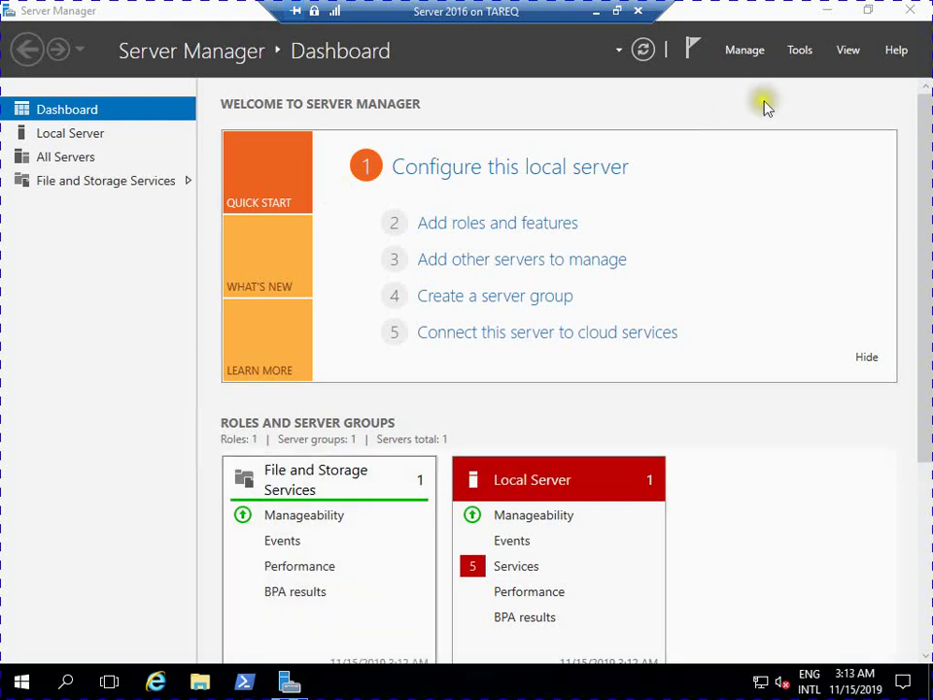
# Minimize Server Manager, open Nano Folder on the virtual machine's desktop and run adksetup as administrator.
pyautogui.click(826, 12)
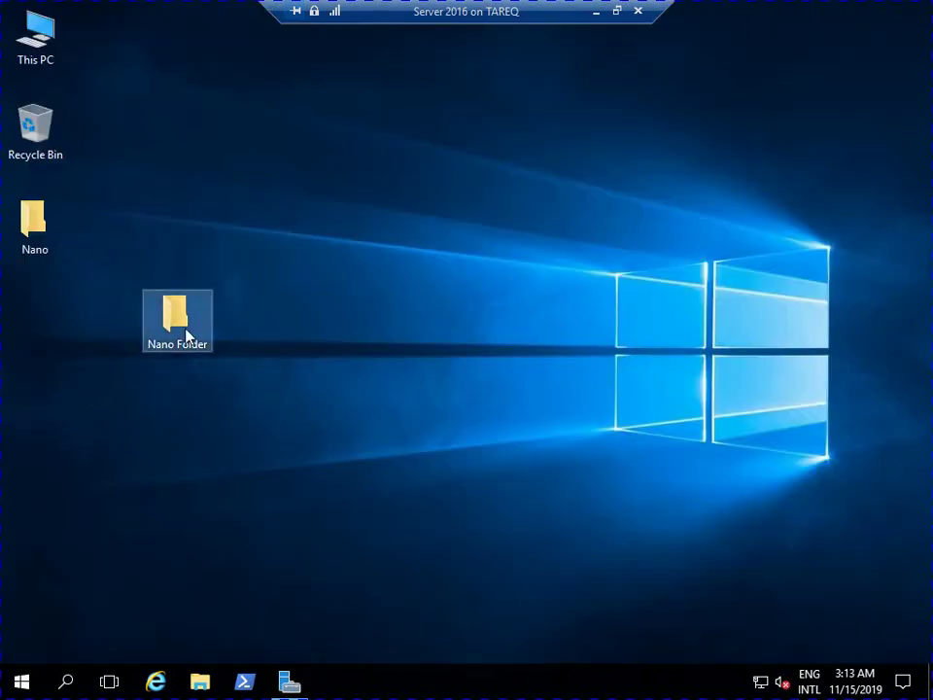
pyautogui.click(210, 265)
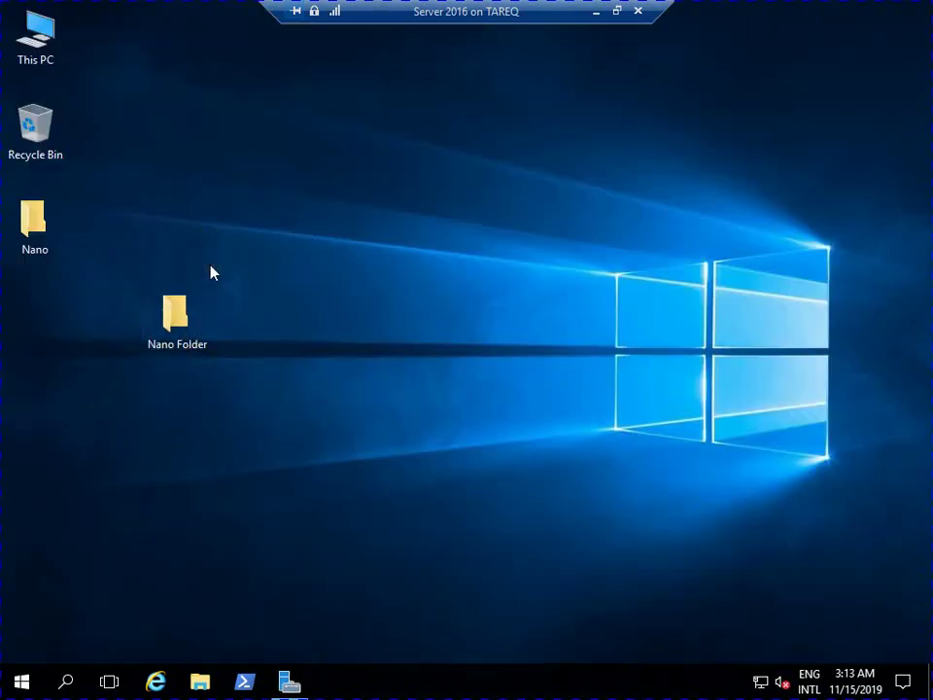
pyautogui.doubleClick(177, 325)
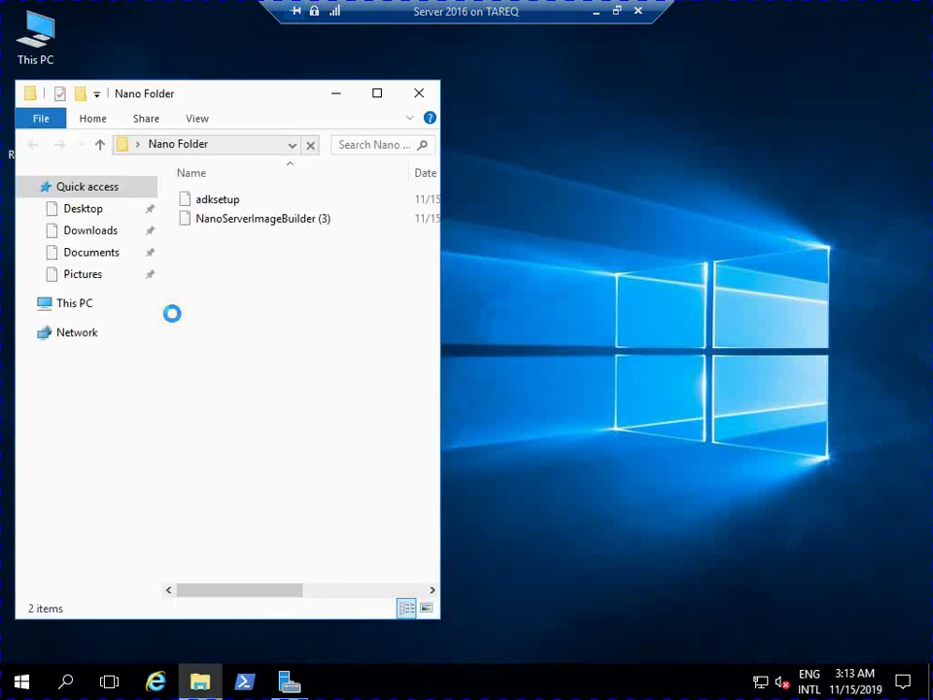
pyautogui.click(215, 204)
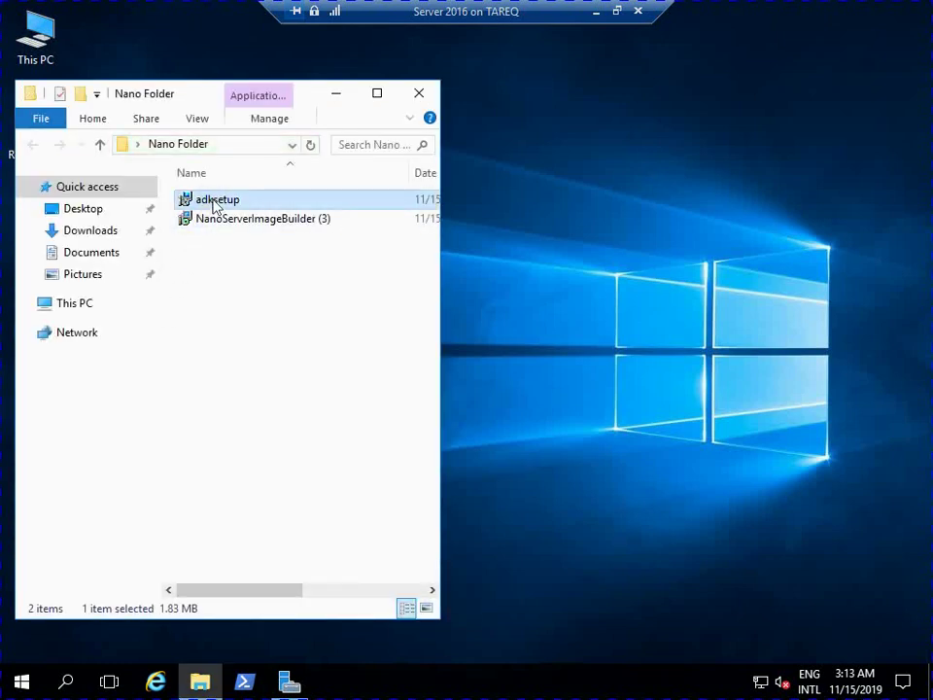
pyautogui.rightClick(215, 204)
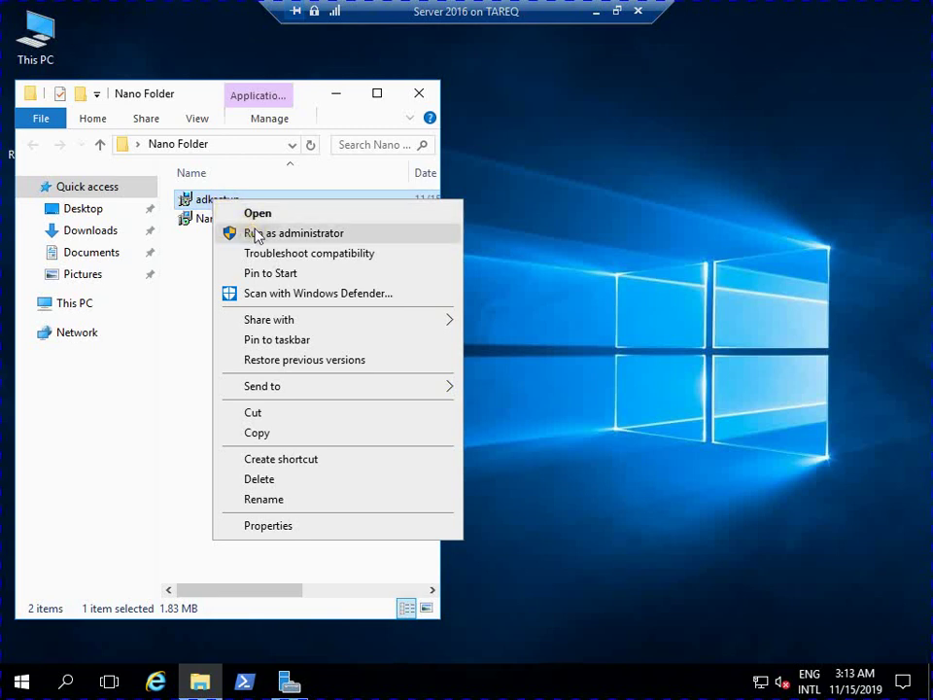
pyautogui.click(257, 232)
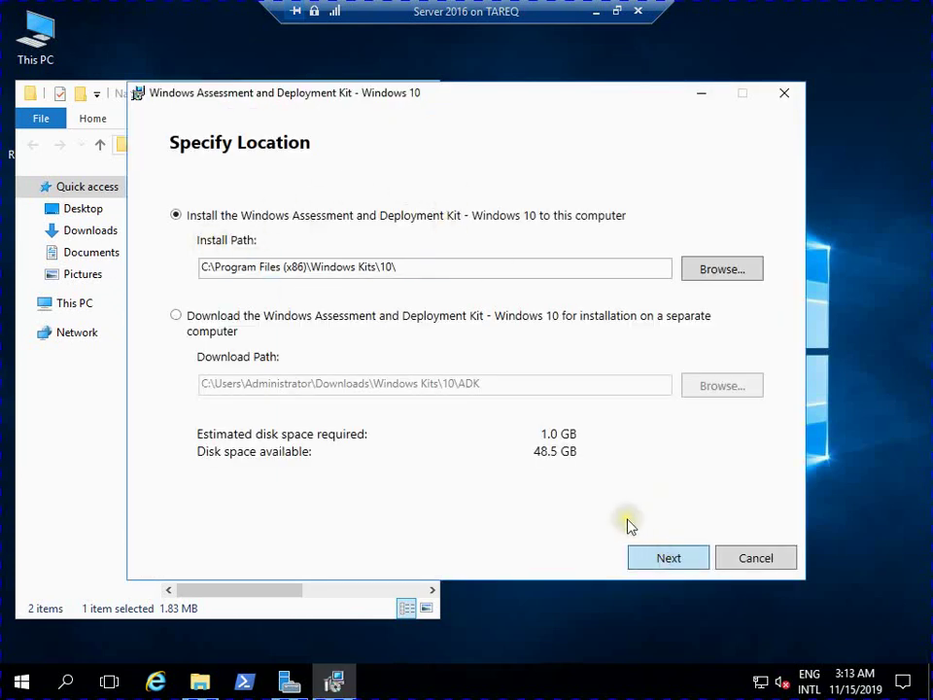
# Keep the default ADK install path, decline sending anonymous usage data and accept the license agreement.
pyautogui.click(663, 559)
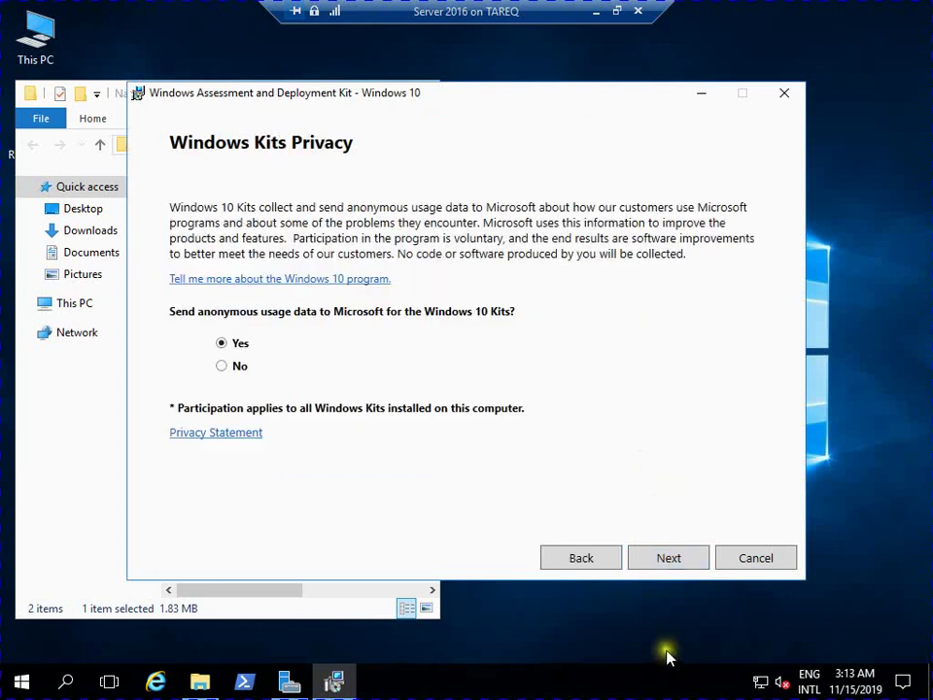
pyautogui.click(229, 365)
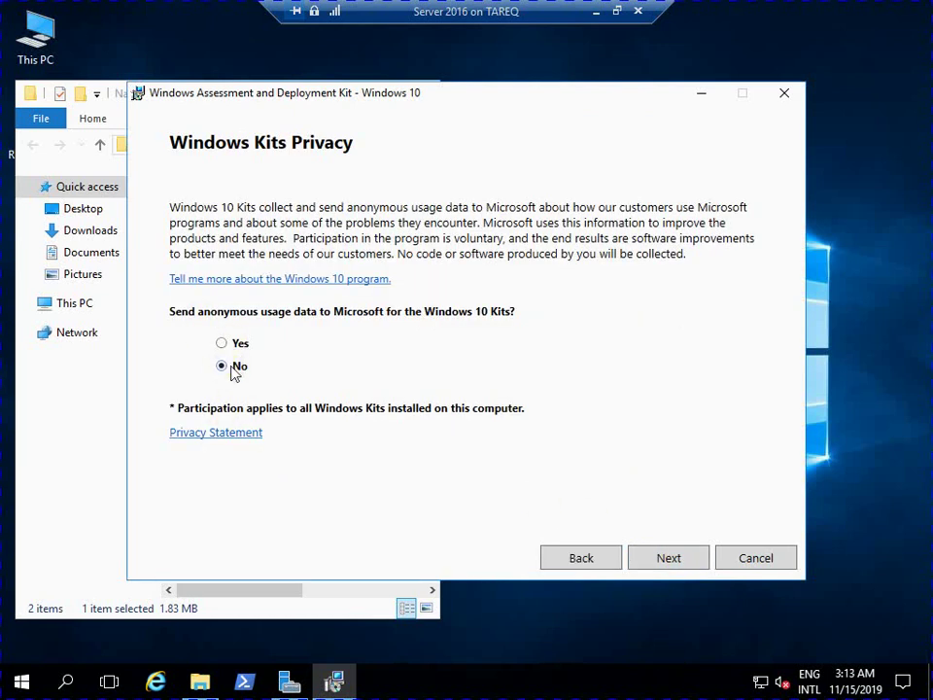
pyautogui.click(655, 556)
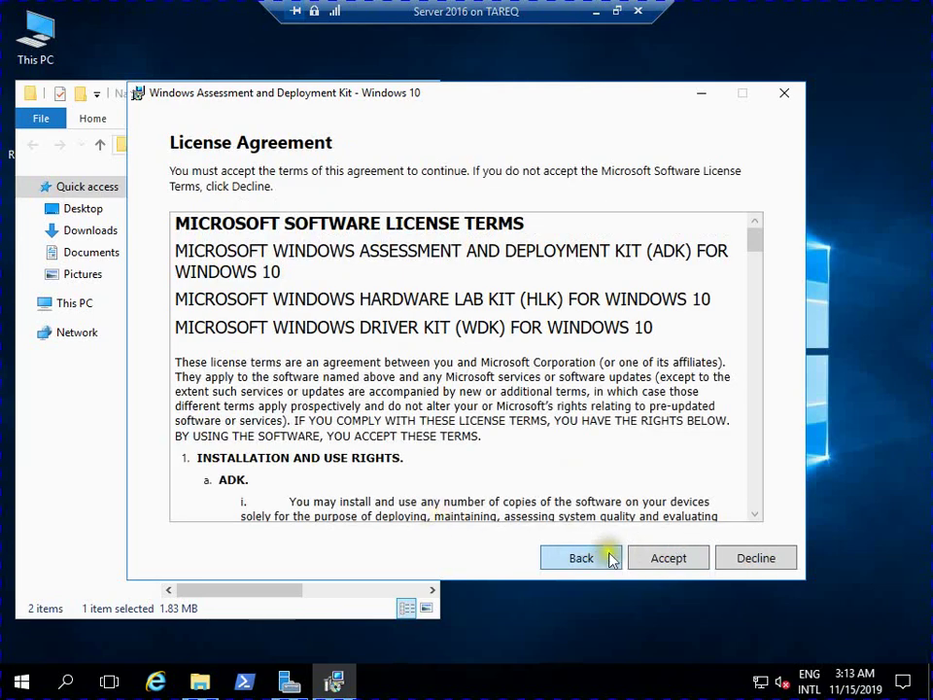
pyautogui.click(644, 560)
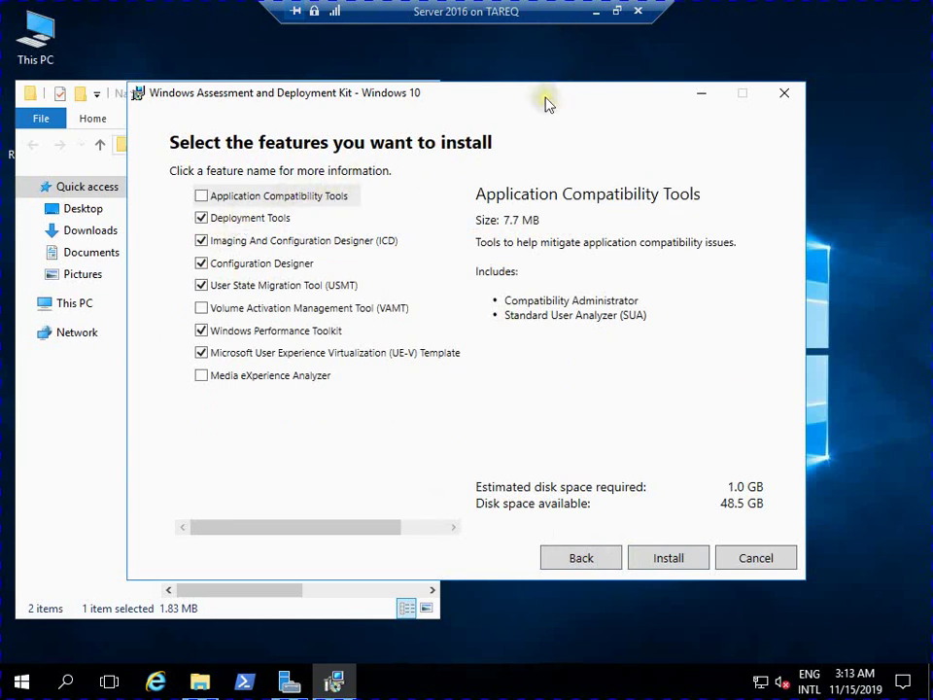
# Switch to the host desktop and return to the Server 2016 virtual machine.
pyautogui.click(596, 14)
pyautogui.press('Escape')
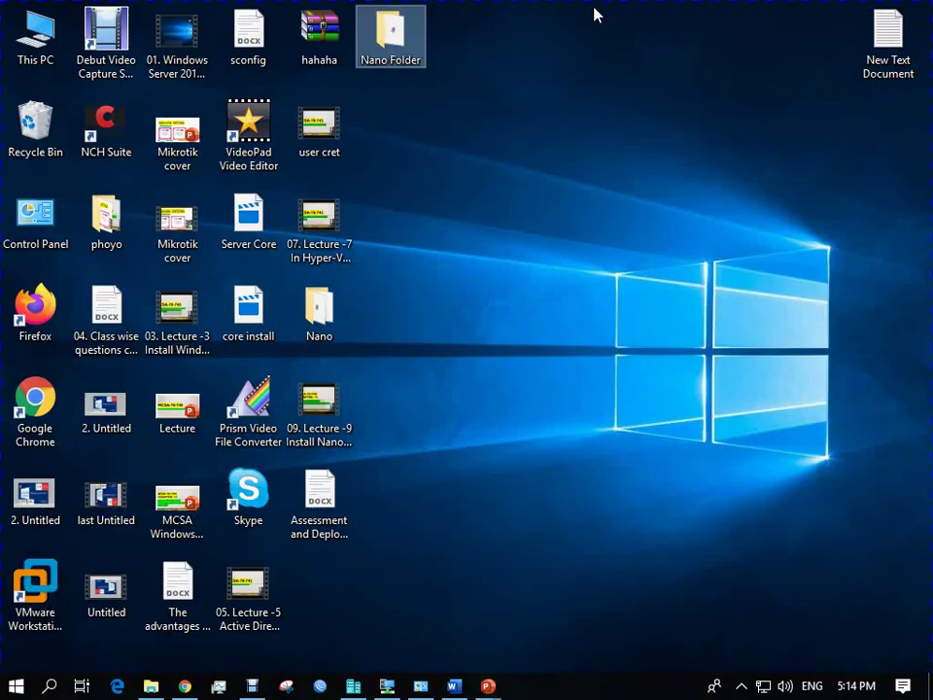
pyautogui.click(393, 686)
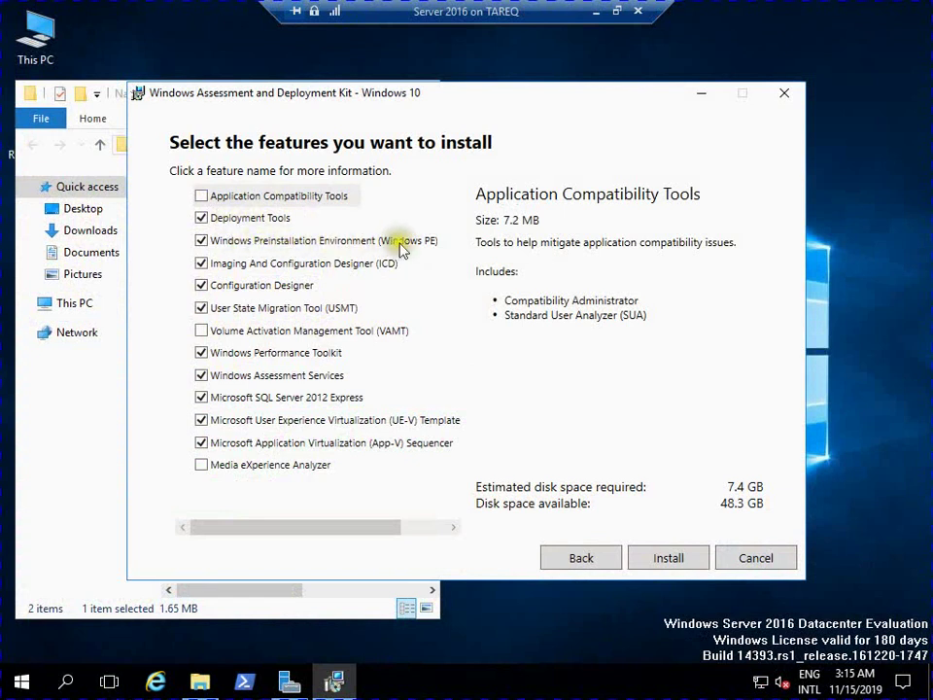
# Deselect every ADK feature except Deployment Tools and Windows Preinstallation Environment (Windows PE), and start the installation.
pyautogui.click(268, 262)
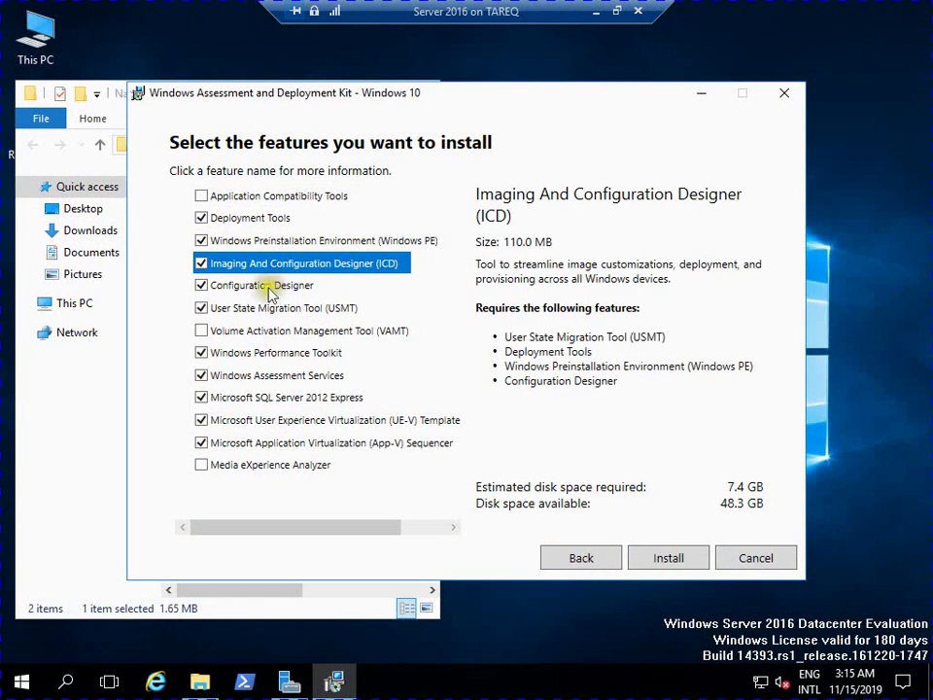
pyautogui.click(201, 264)
pyautogui.click(201, 285)
pyautogui.click(201, 307)
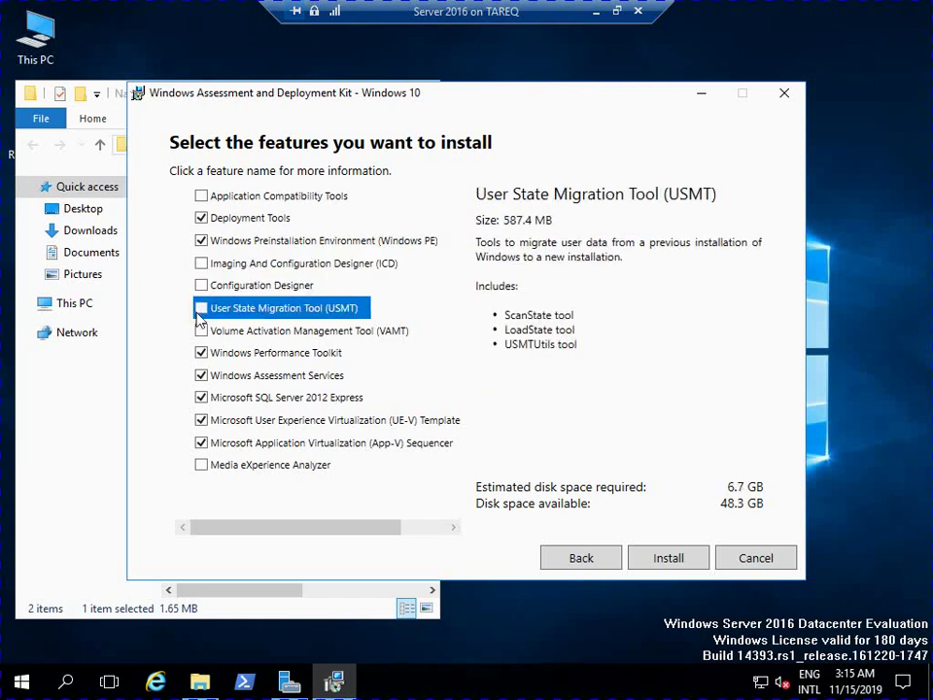
pyautogui.click(201, 351)
pyautogui.click(201, 374)
pyautogui.click(201, 397)
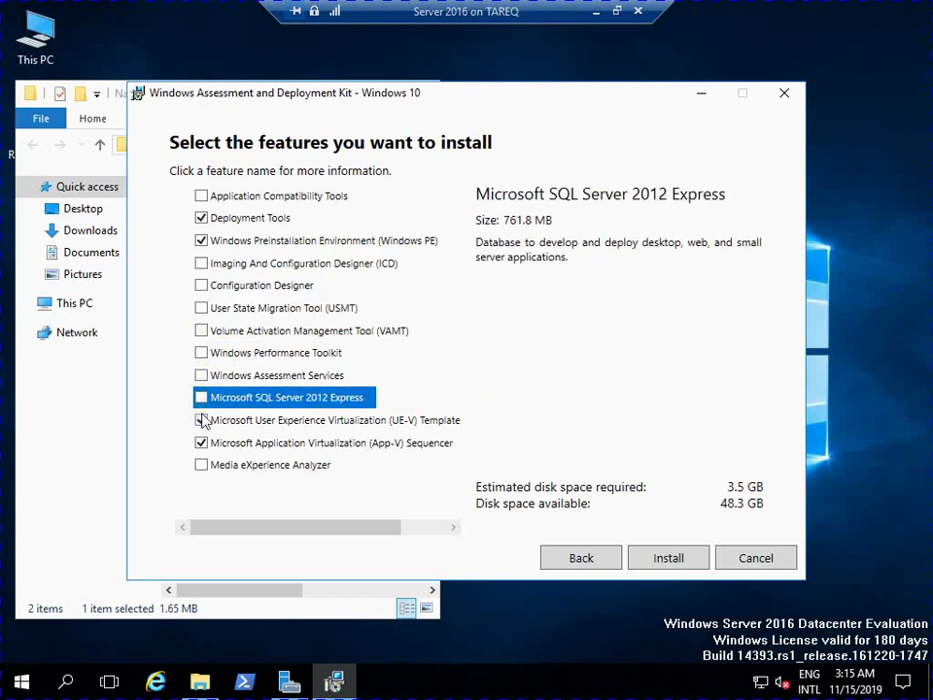
pyautogui.click(201, 419)
pyautogui.click(184, 442)
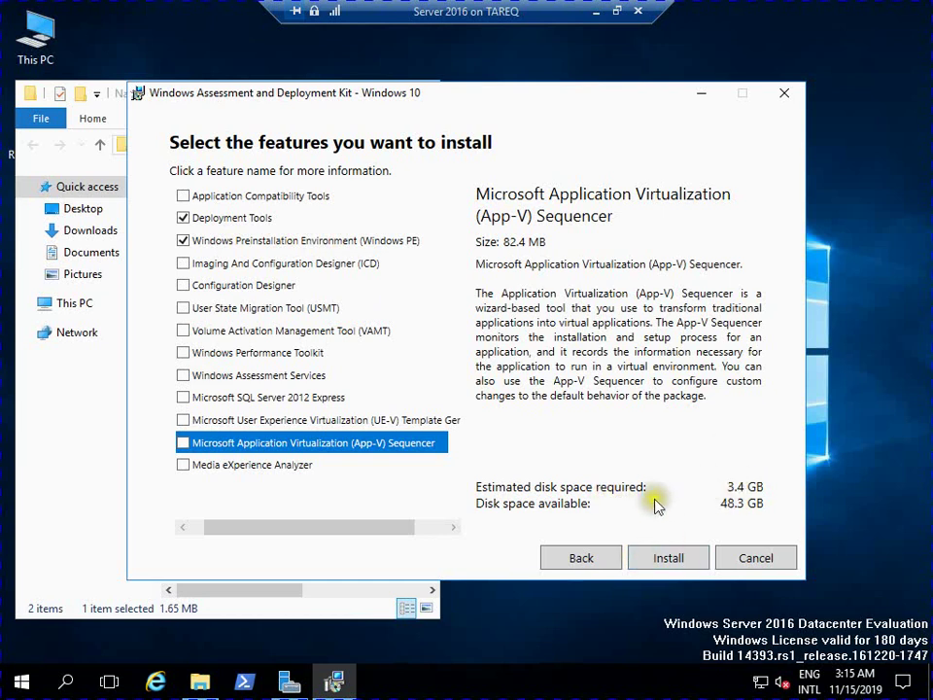
pyautogui.click(671, 558)
pyautogui.click(672, 558)
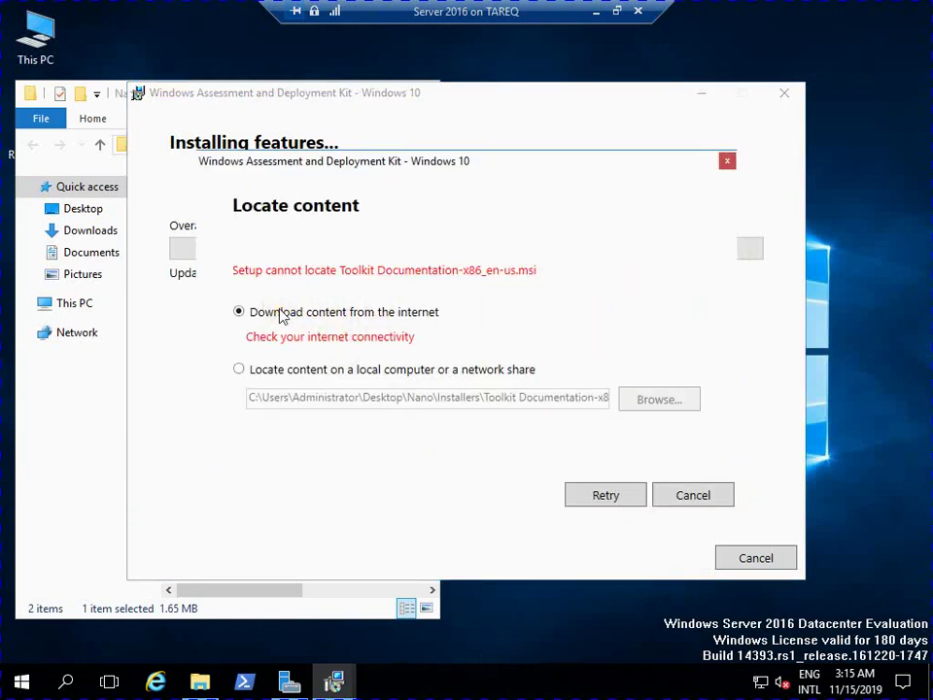
pyautogui.click(285, 371)
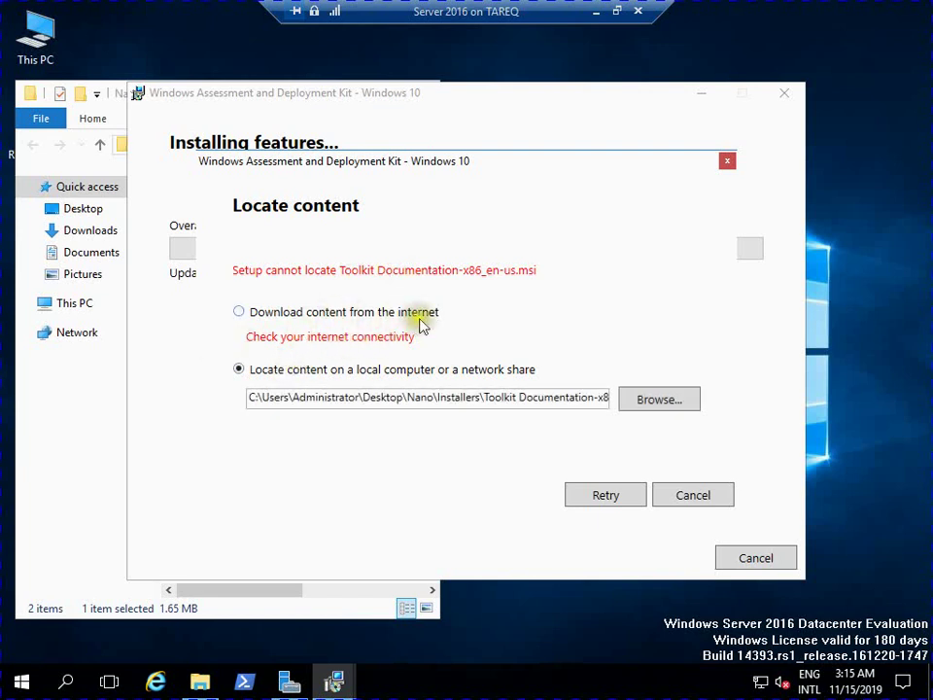
pyautogui.click(600, 500)
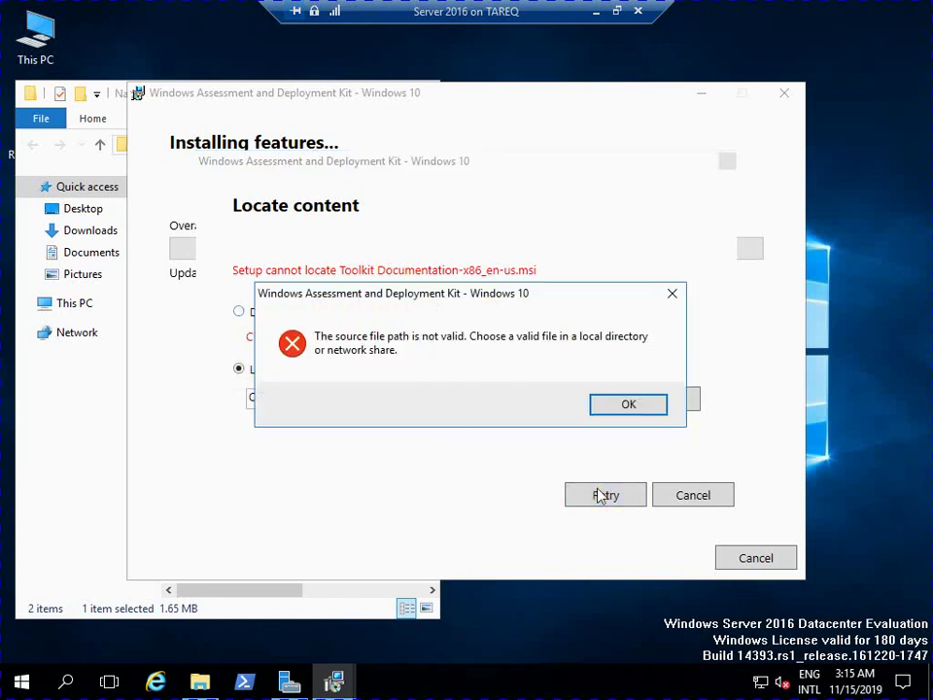
pyautogui.click(614, 410)
# Retry the missing ADK setup content by downloading it from the internet, and switch to the host desktop.
pyautogui.click(286, 311)
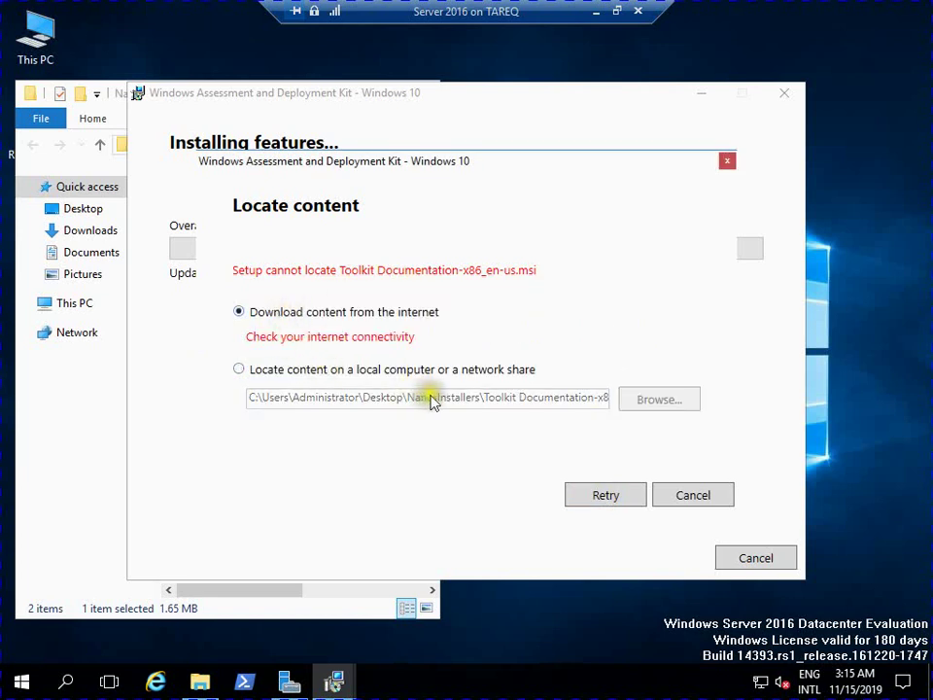
pyautogui.click(588, 496)
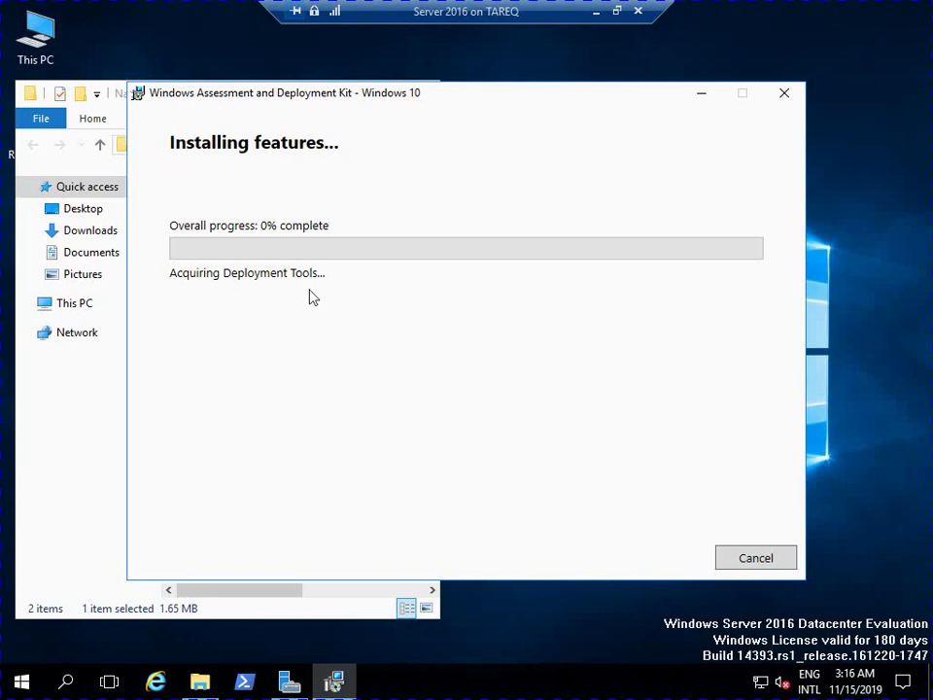
pyautogui.click(598, 12)
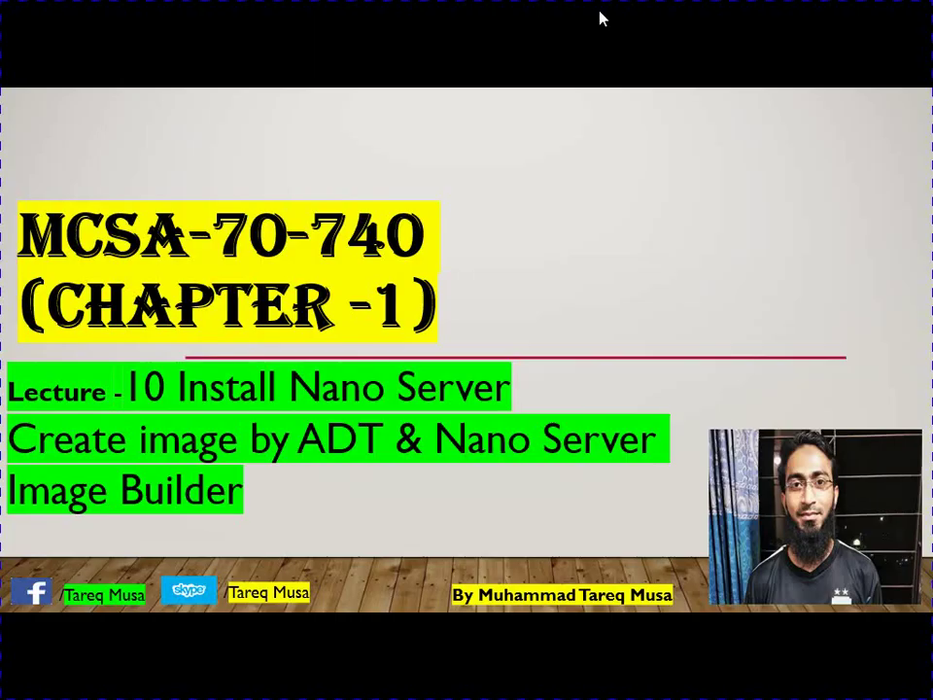
pyautogui.press('Escape')
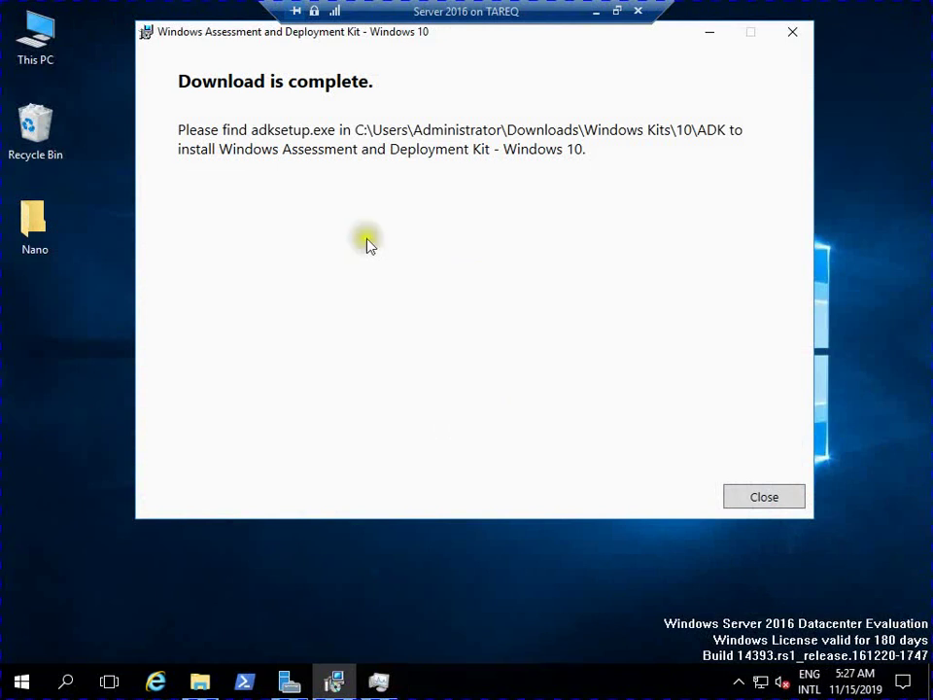
# Close the completed ADK setup and start the NanoServerImageBuilder installer from the Nano folder on the virtual machine's desktop.
pyautogui.click(745, 496)
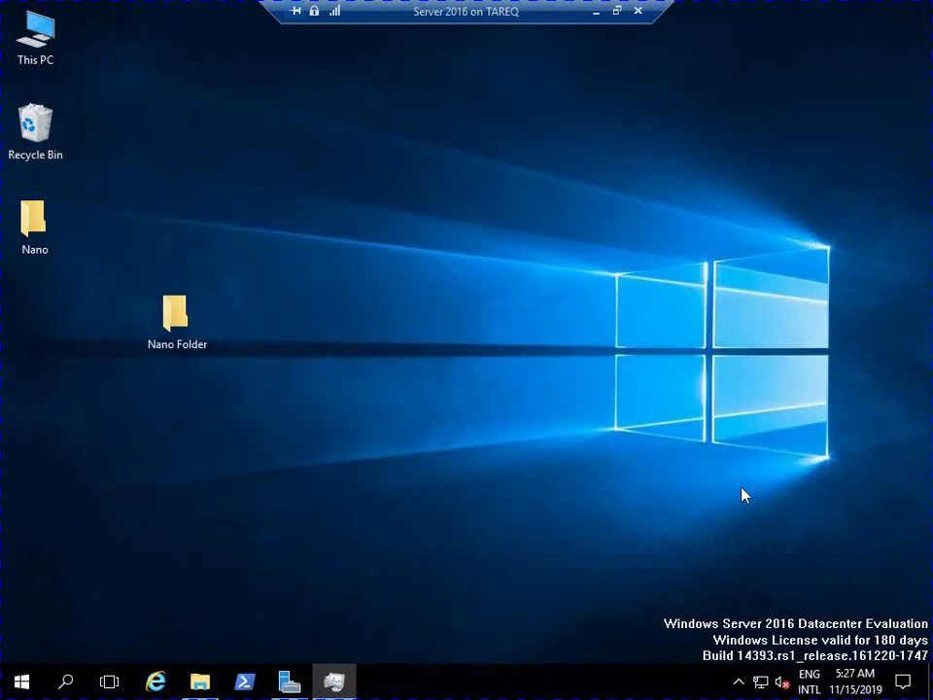
pyautogui.doubleClick(28, 238)
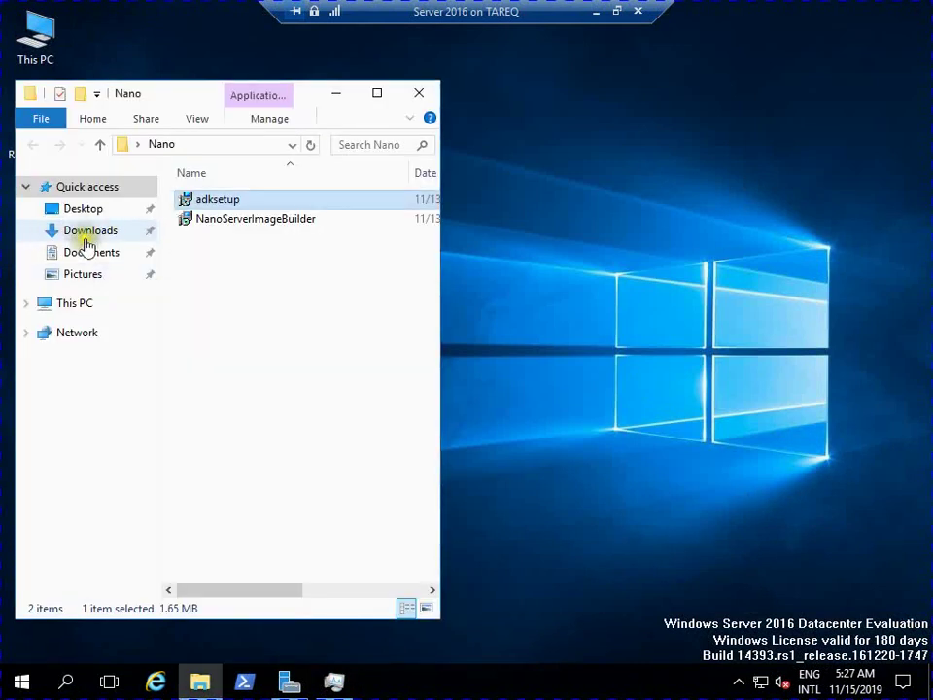
pyautogui.click(219, 219)
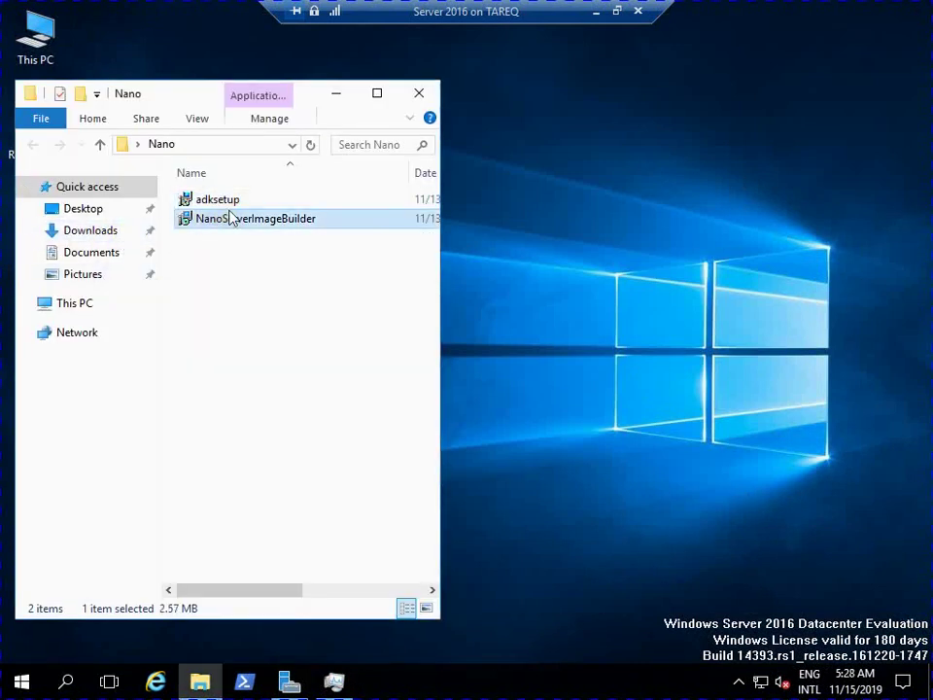
pyautogui.rightClick(234, 219)
pyautogui.click(262, 220)
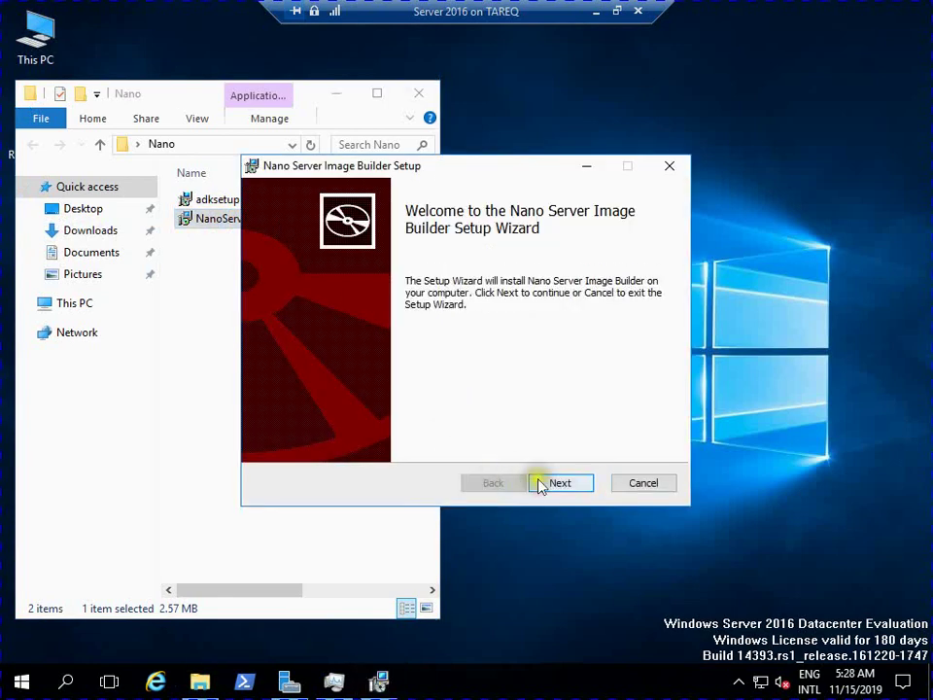
# Accept the license terms, install Nano Server Image Builder to its default folder, and close the Nano folder.
pyautogui.click(540, 485)
pyautogui.click(314, 442)
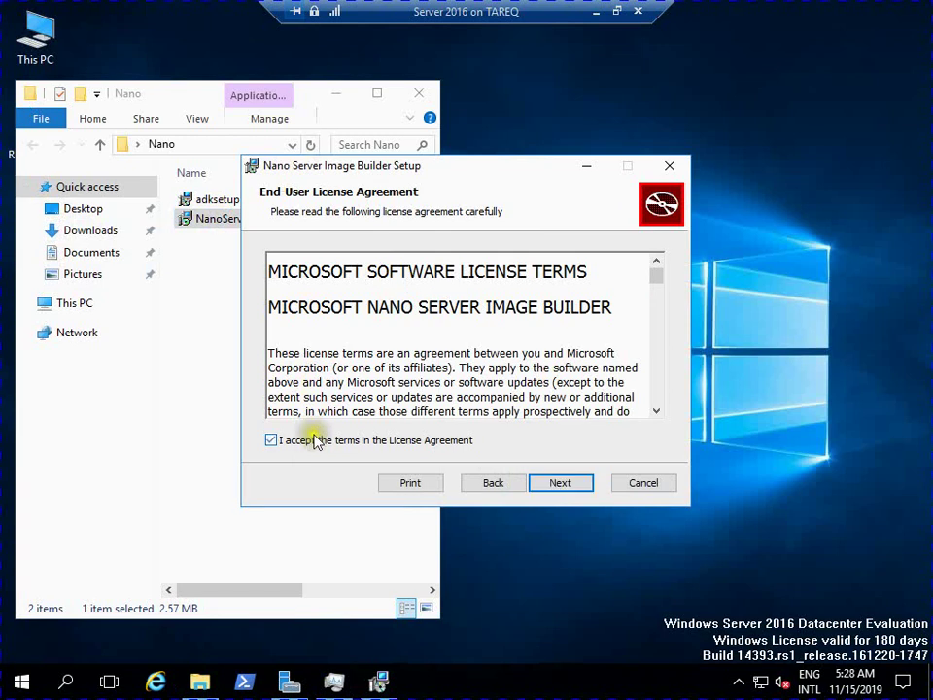
pyautogui.click(549, 484)
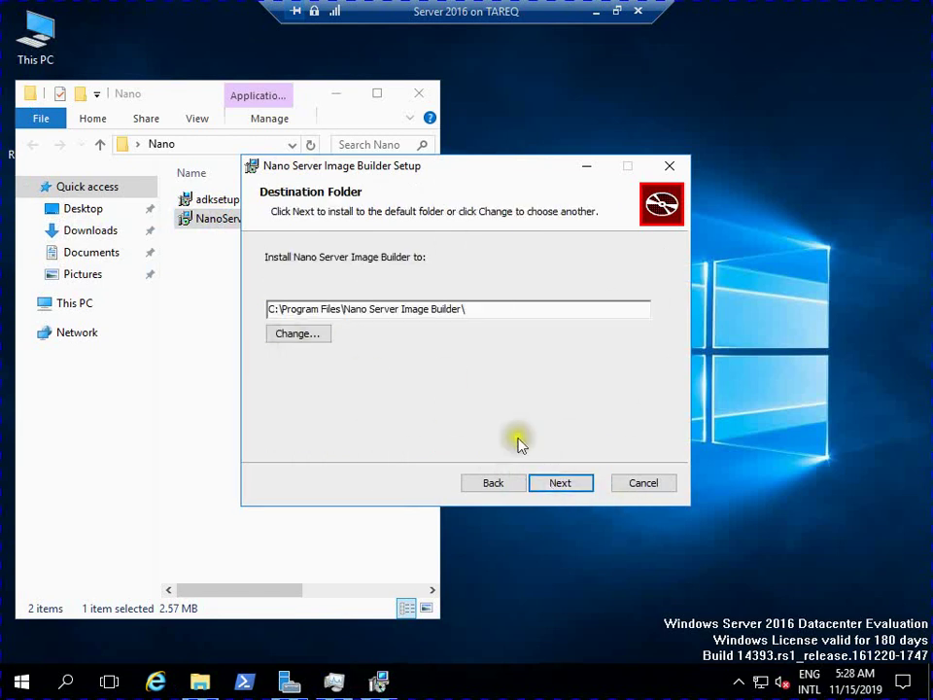
pyautogui.click(560, 483)
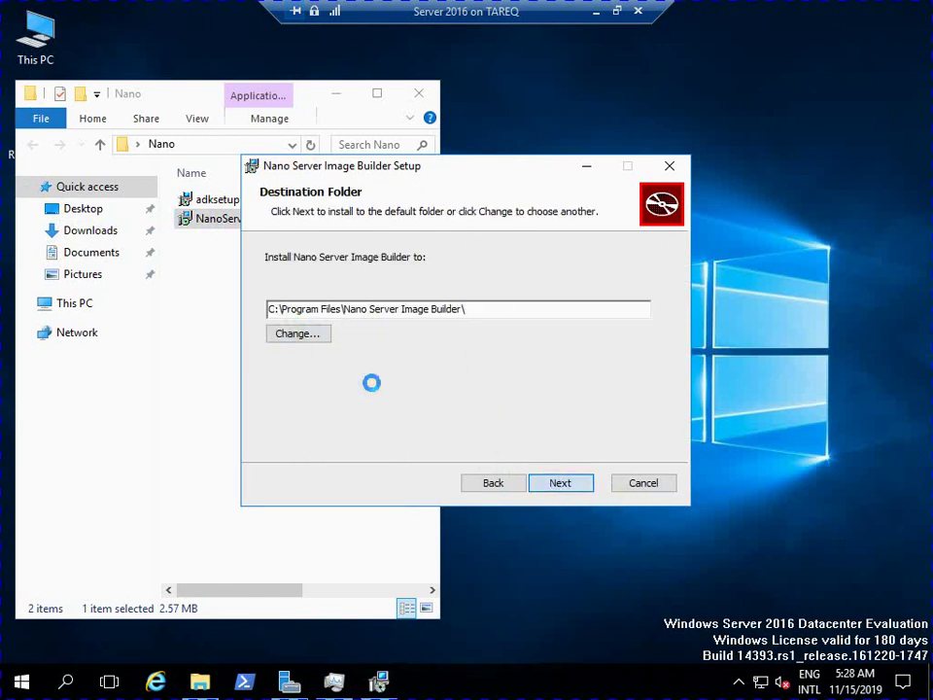
pyautogui.click(524, 483)
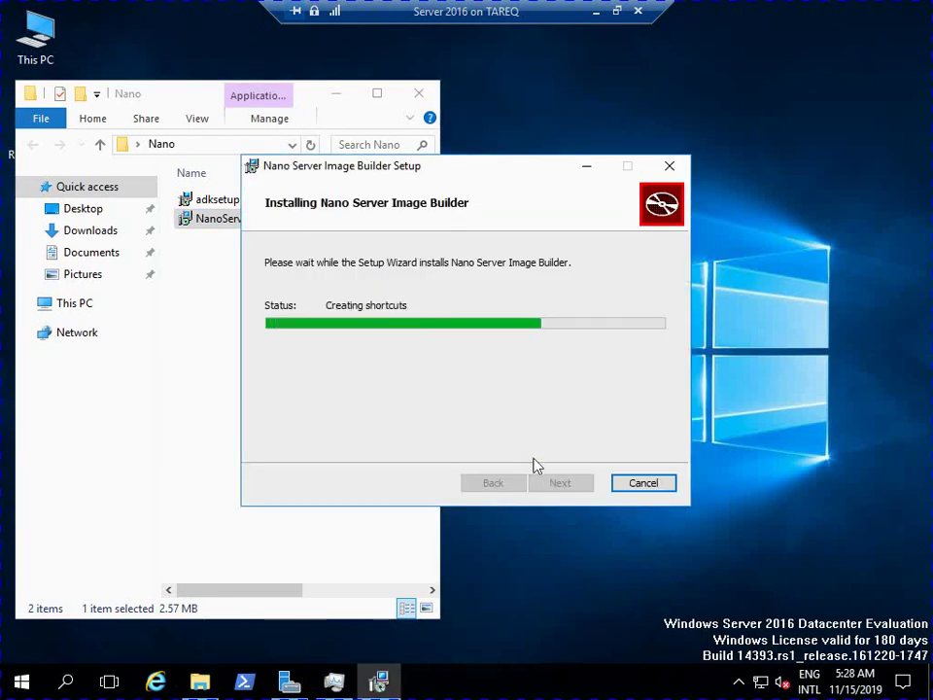
pyautogui.click(578, 478)
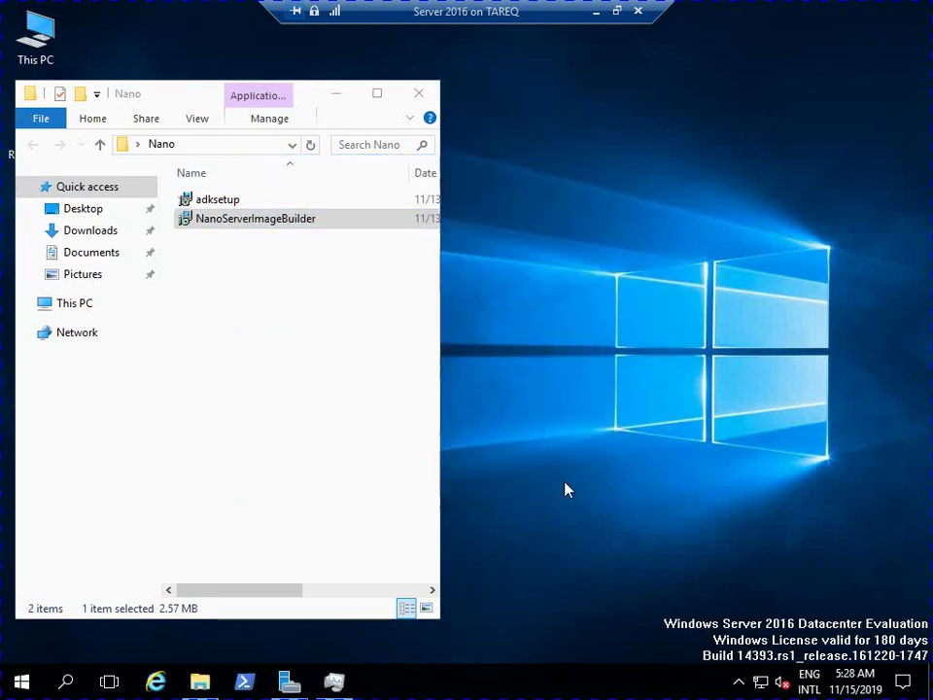
pyautogui.click(416, 92)
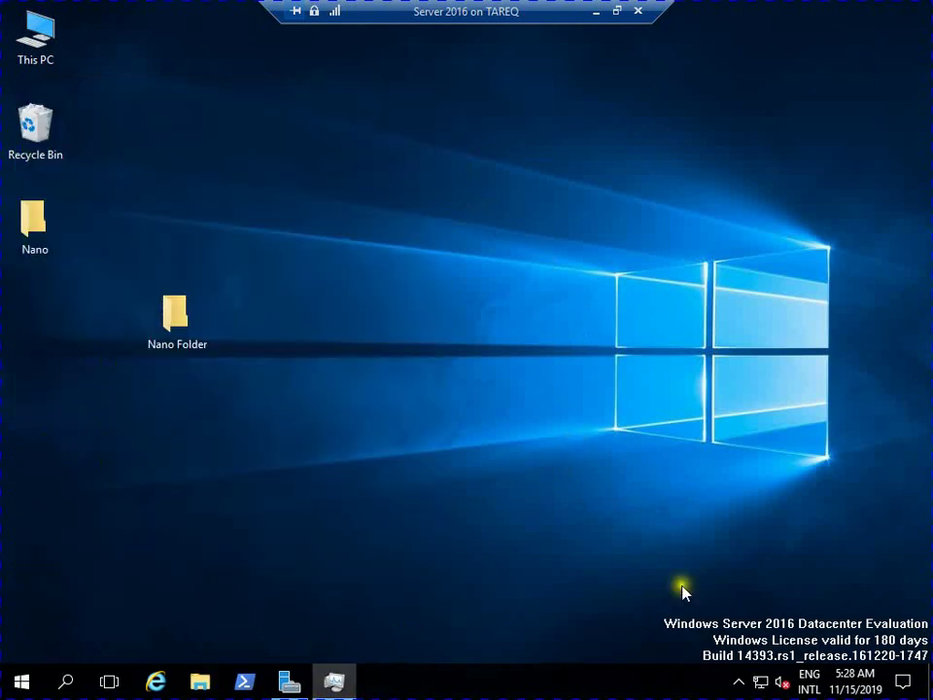
pyautogui.click(24, 681)
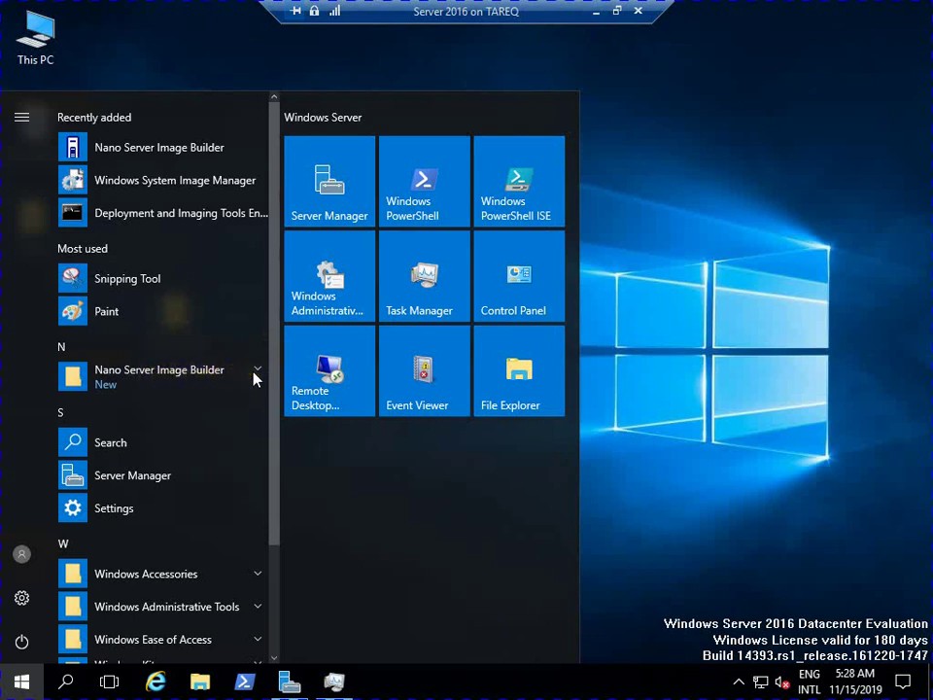
pyautogui.click(558, 431)
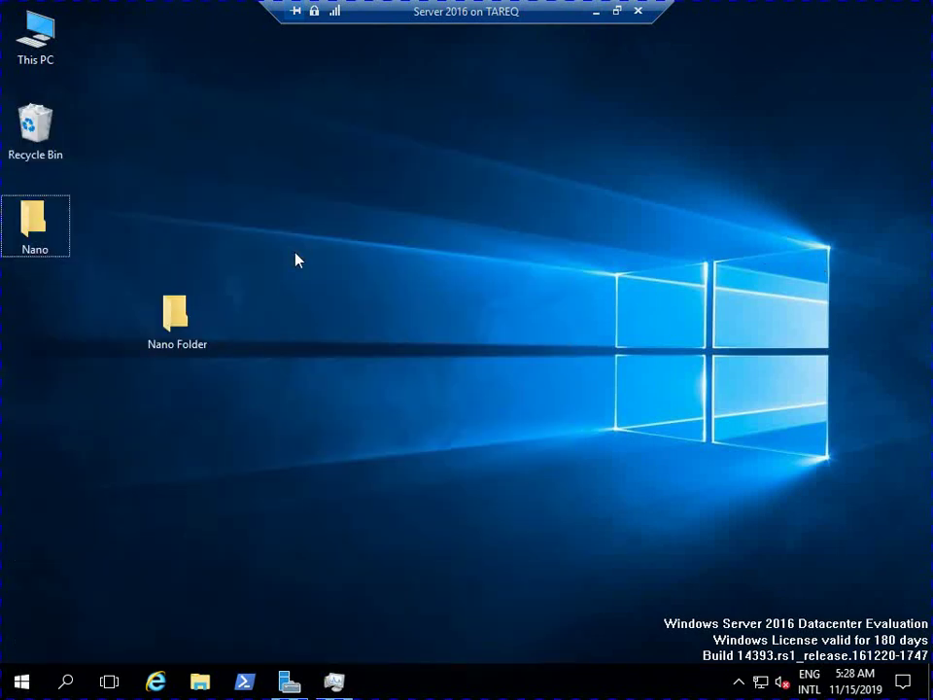
pyautogui.rightClick(297, 258)
pyautogui.click(326, 306)
# Launch Nano Server Image Builder on the Server 2016 virtual machine.
pyautogui.click(20, 681)
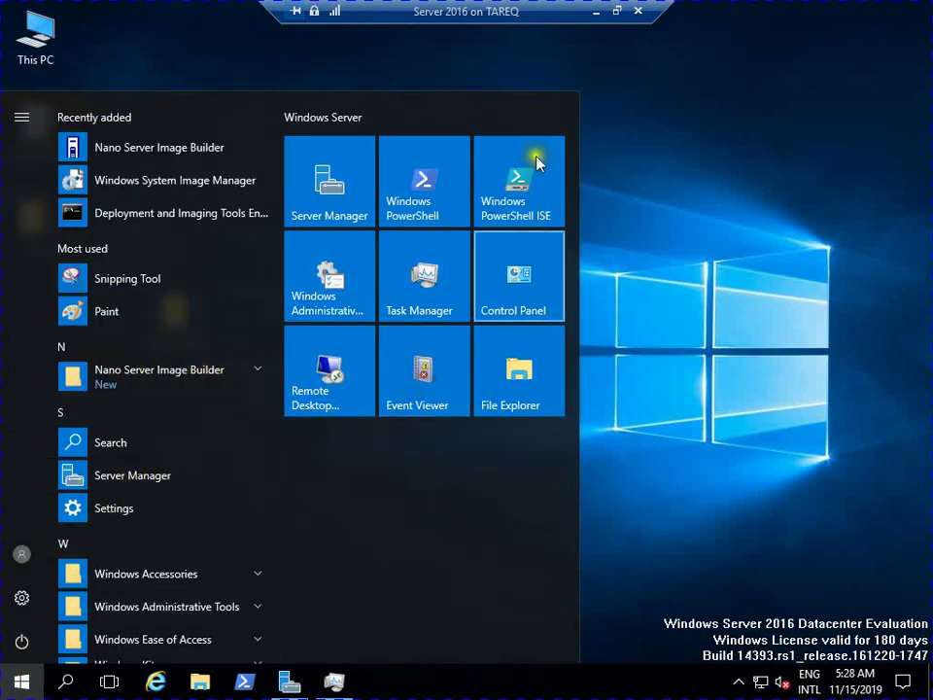
pyautogui.click(595, 13)
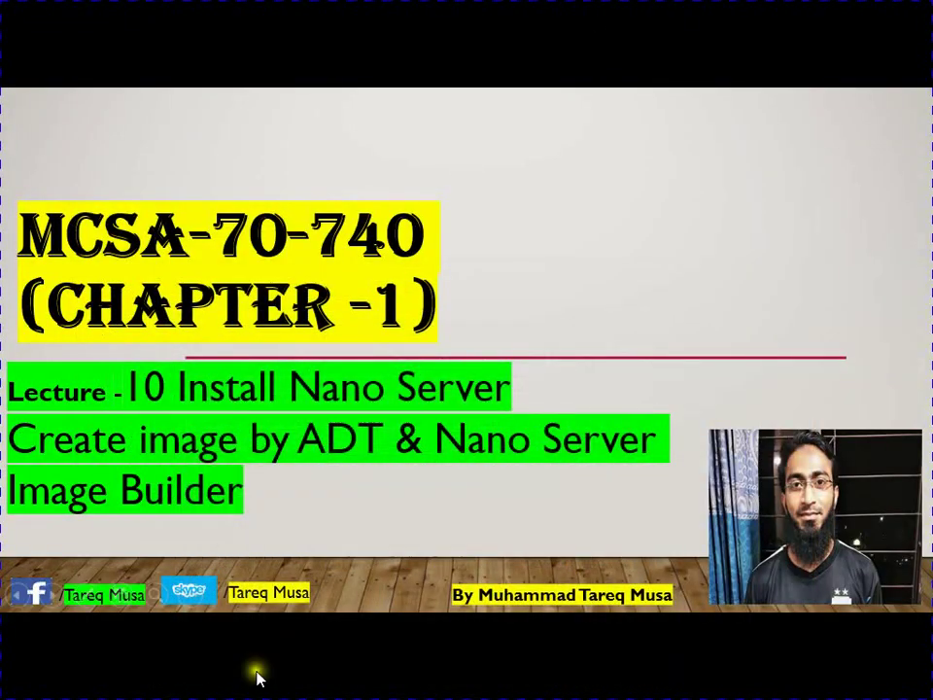
pyautogui.press('Escape')
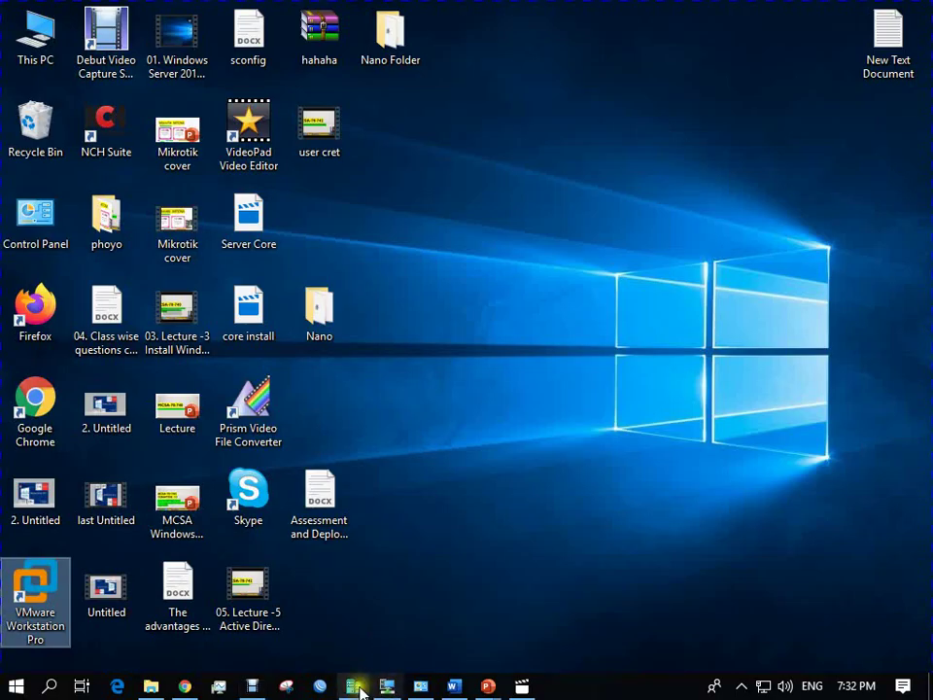
pyautogui.click(385, 683)
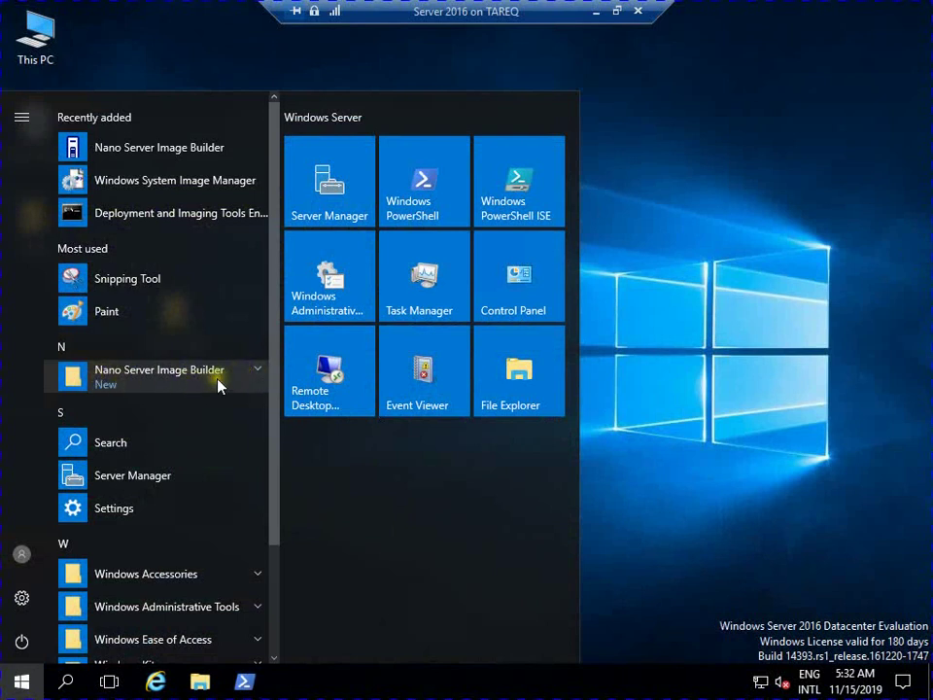
pyautogui.click(249, 378)
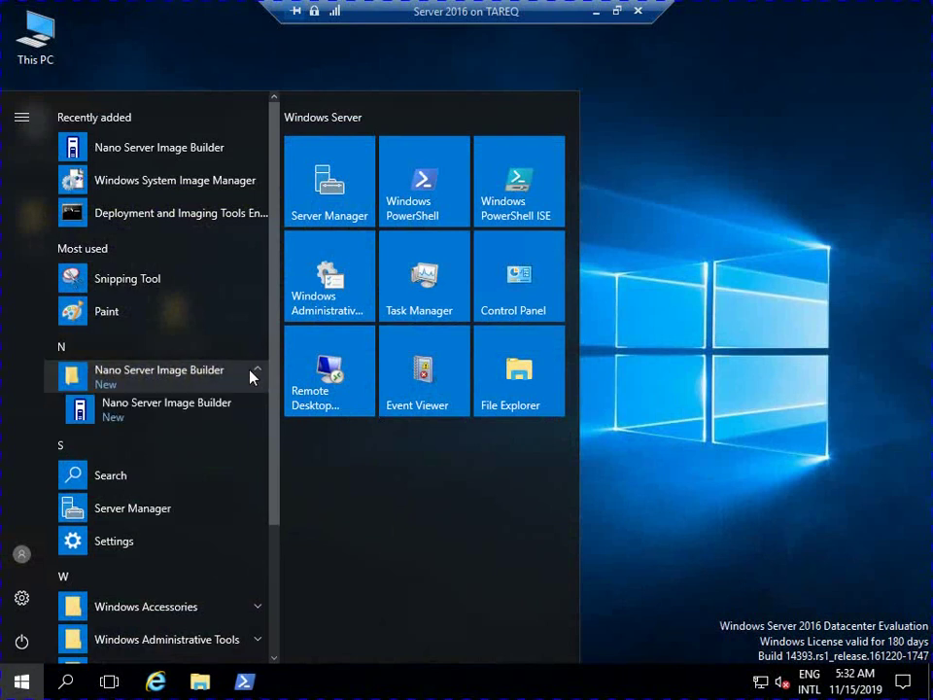
pyautogui.click(140, 409)
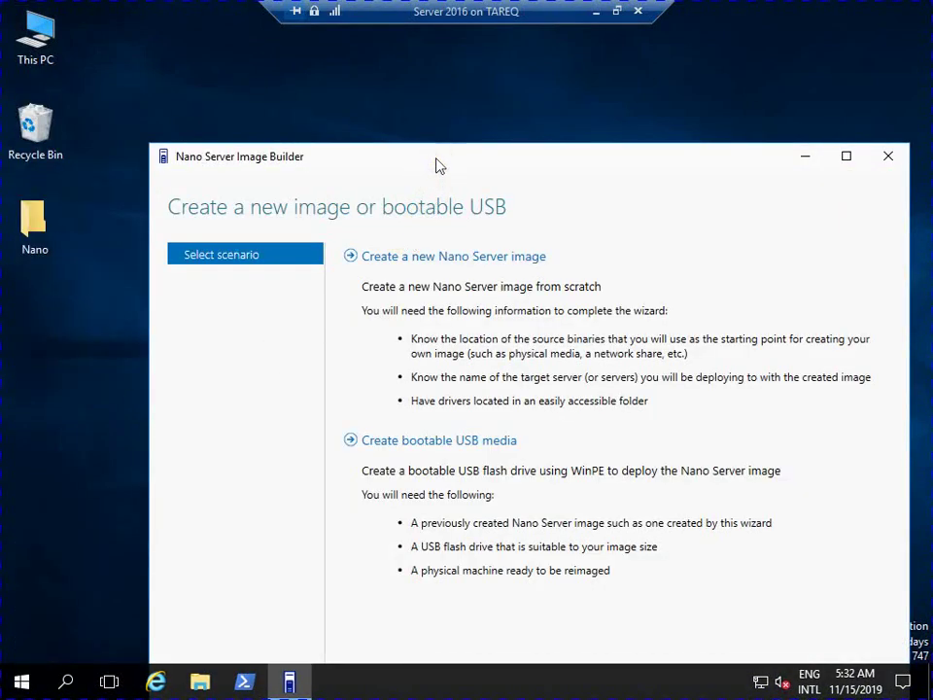
# Choose to create a new Nano Server image and continue past the introductory information to the installation media selection.
pyautogui.moveTo(436, 166); pyautogui.dragTo(390, 92)
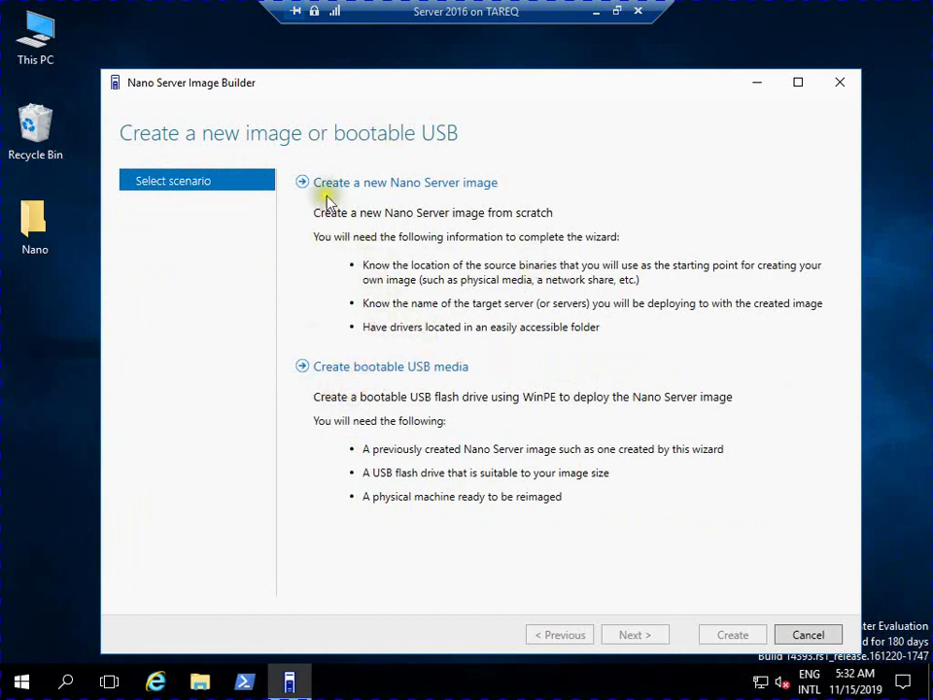
pyautogui.click(376, 191)
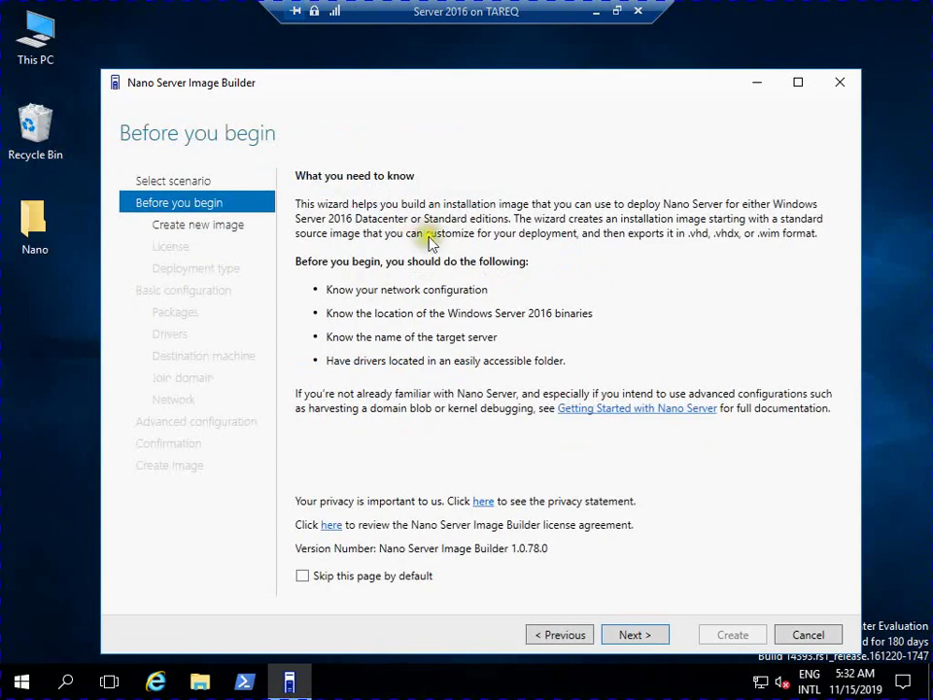
pyautogui.moveTo(460, 85); pyautogui.dragTo(453, 61)
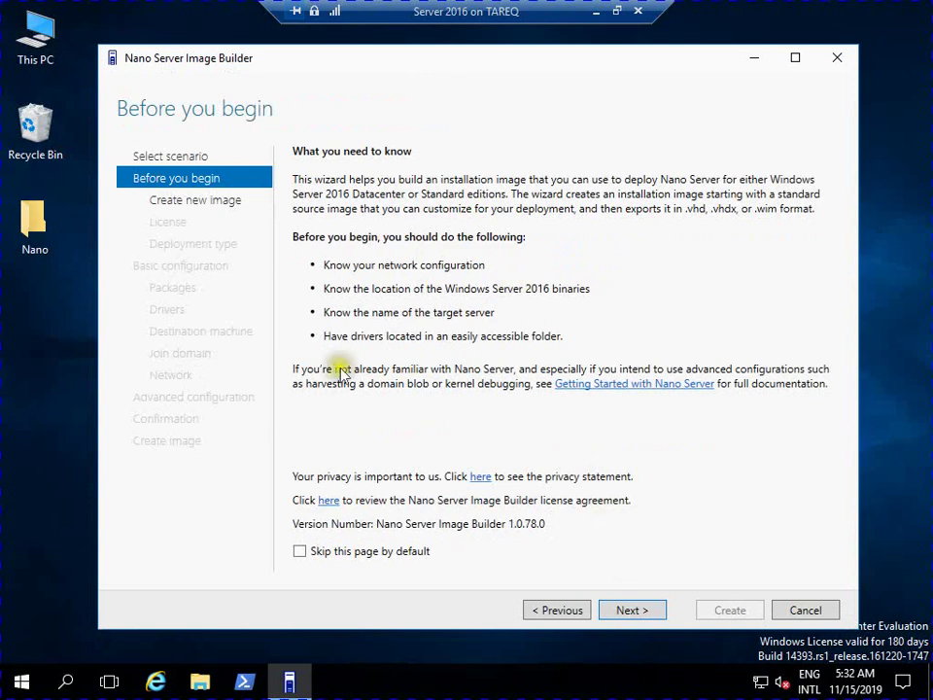
pyautogui.click(609, 611)
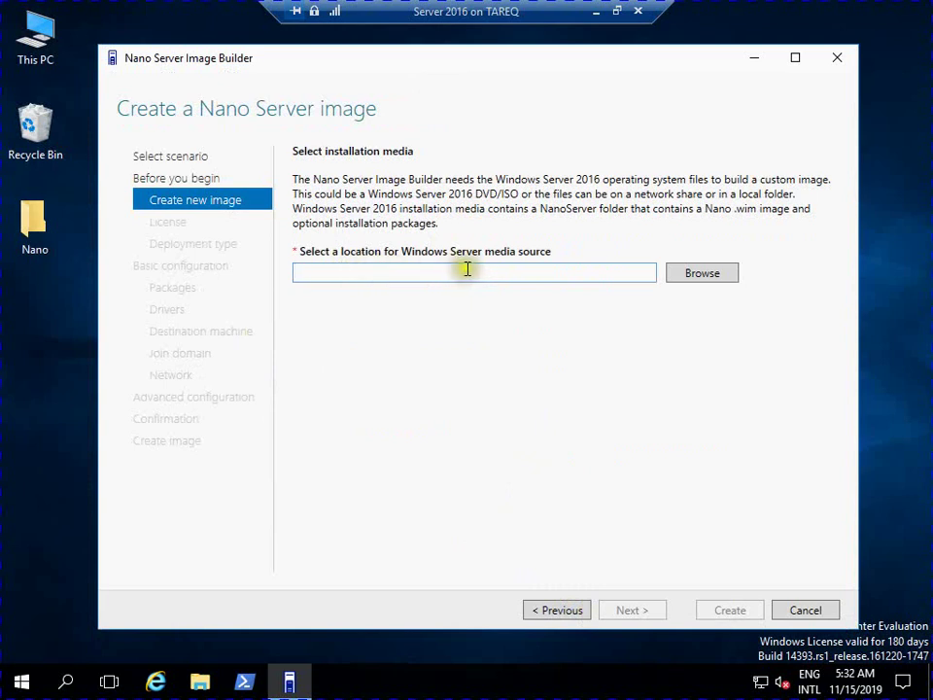
# Set DVD Drive (D:) as the Windows Server media source and agree to the Microsoft Software License Agreement.
pyautogui.click(682, 282)
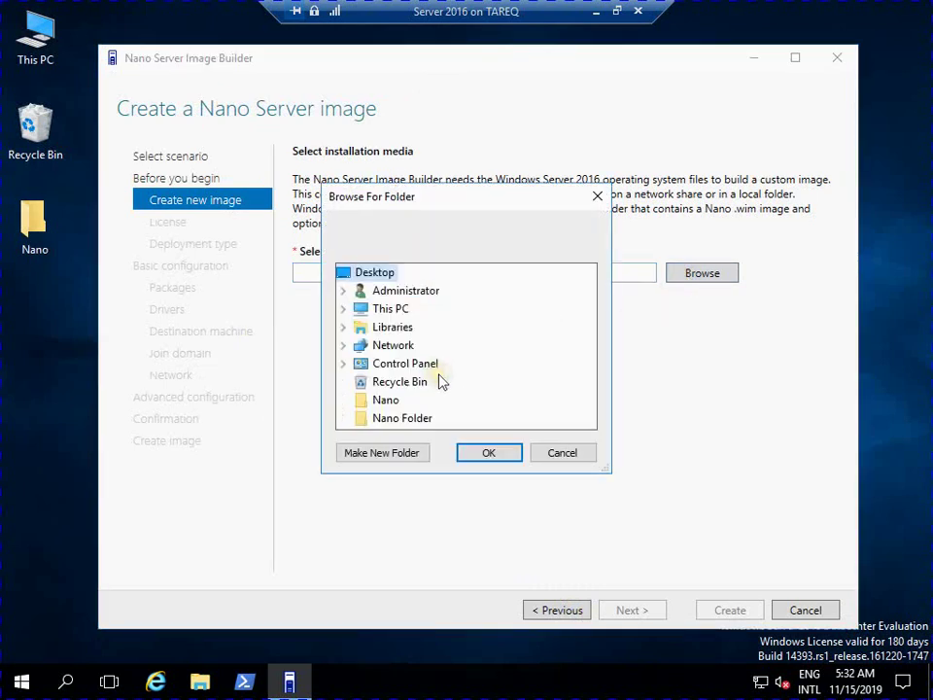
pyautogui.doubleClick(402, 310)
pyautogui.scroll(-3, 408, 346)
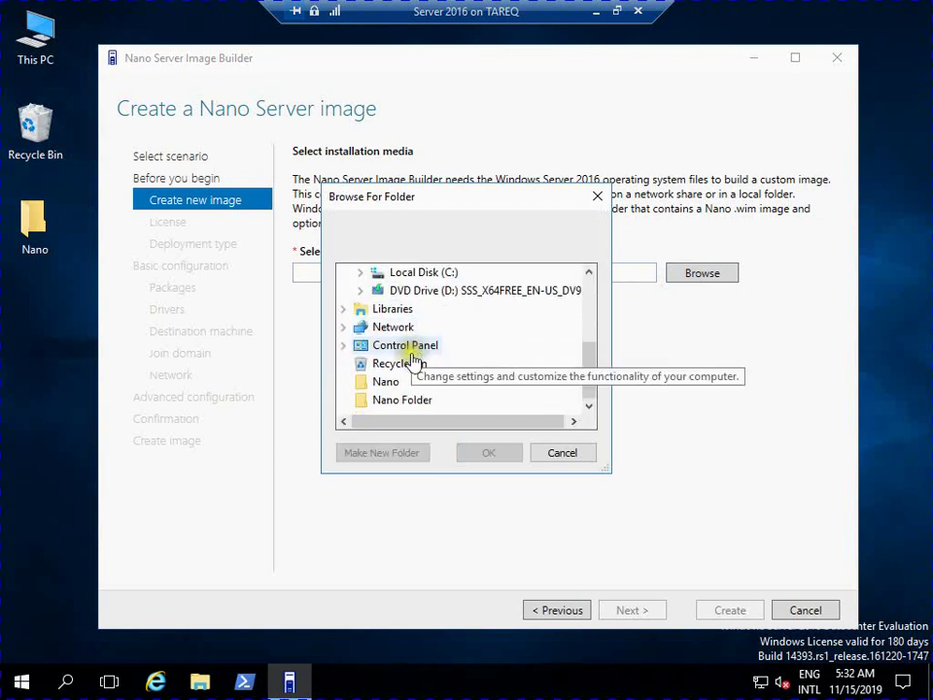
pyautogui.click(436, 292)
pyautogui.doubleClick(436, 292)
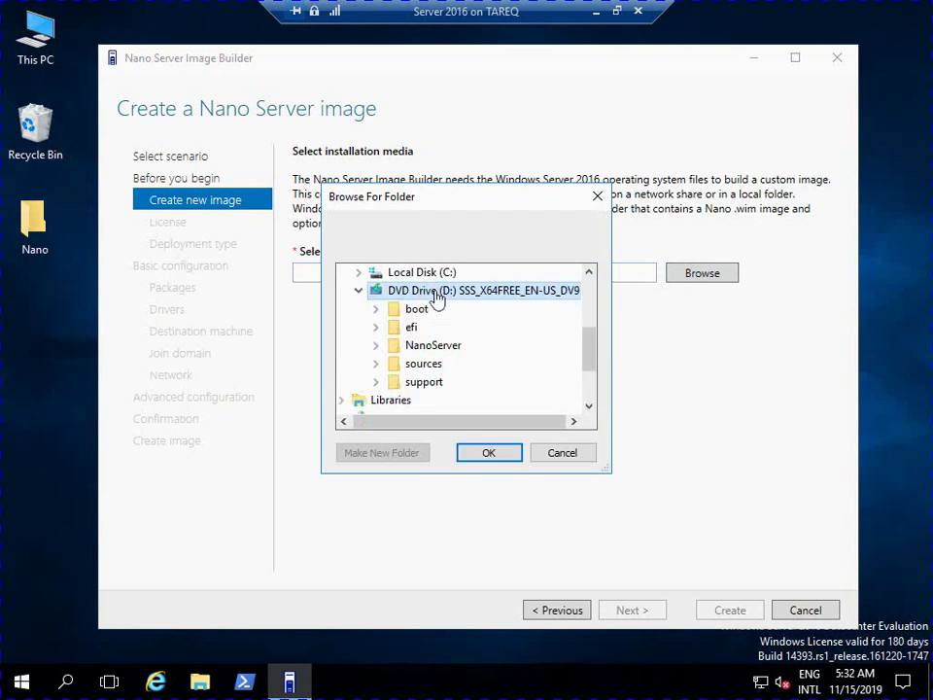
pyautogui.click(476, 451)
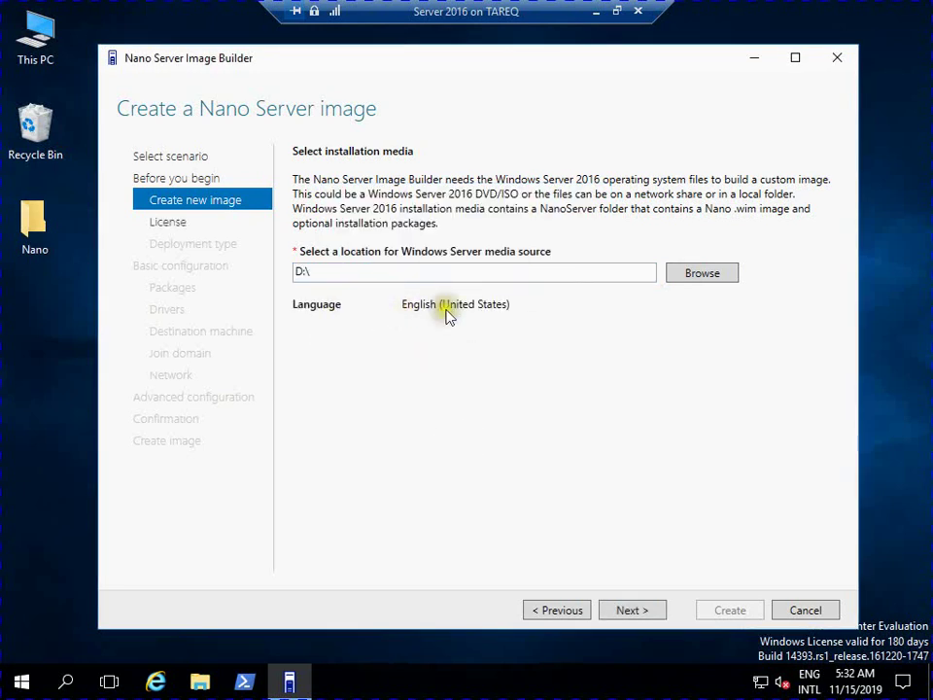
pyautogui.click(627, 610)
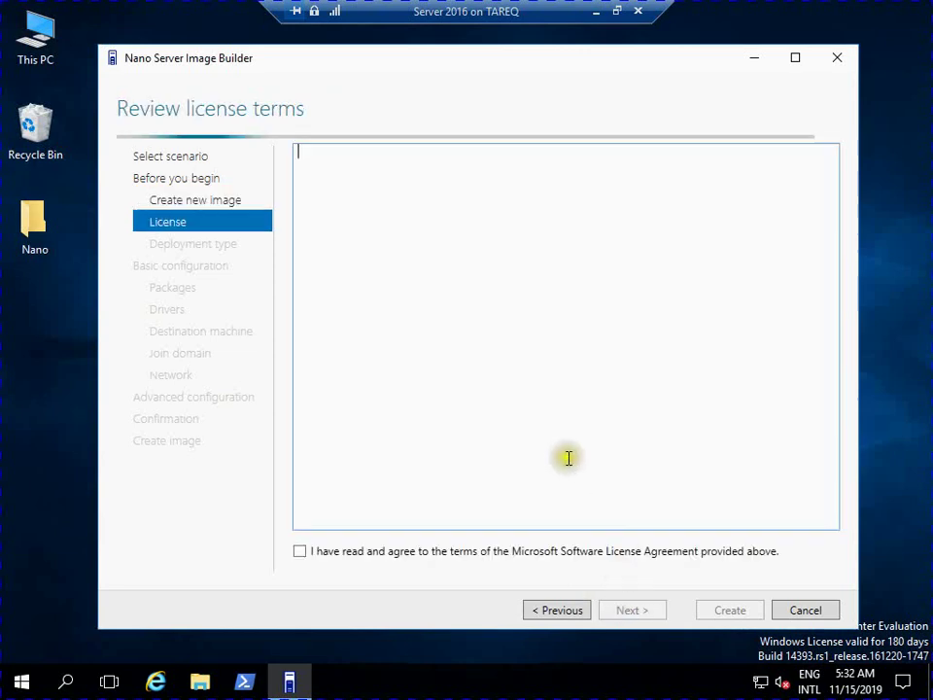
pyautogui.click(368, 553)
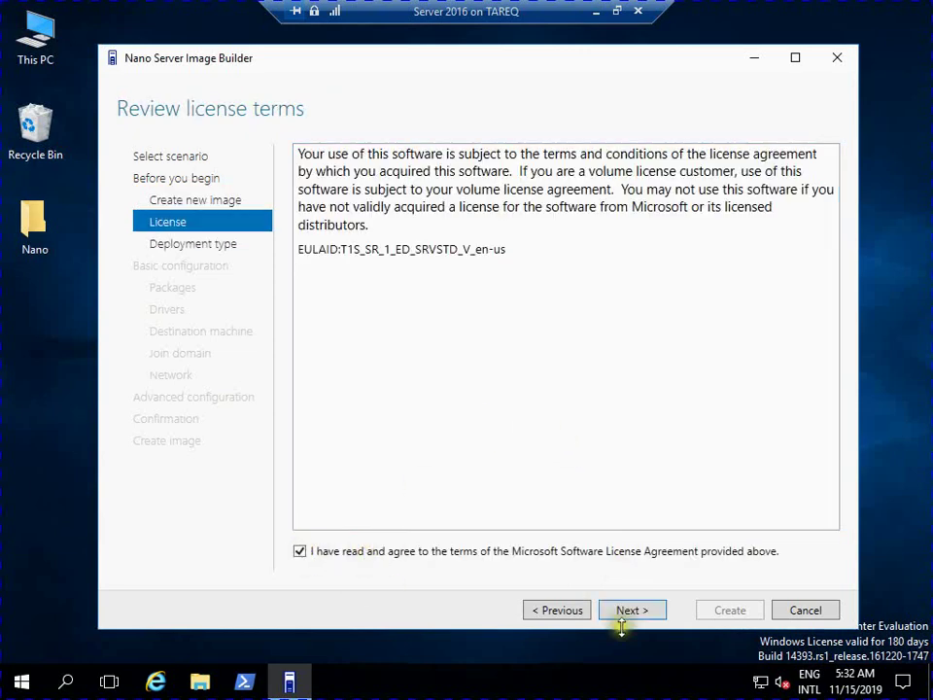
pyautogui.click(626, 611)
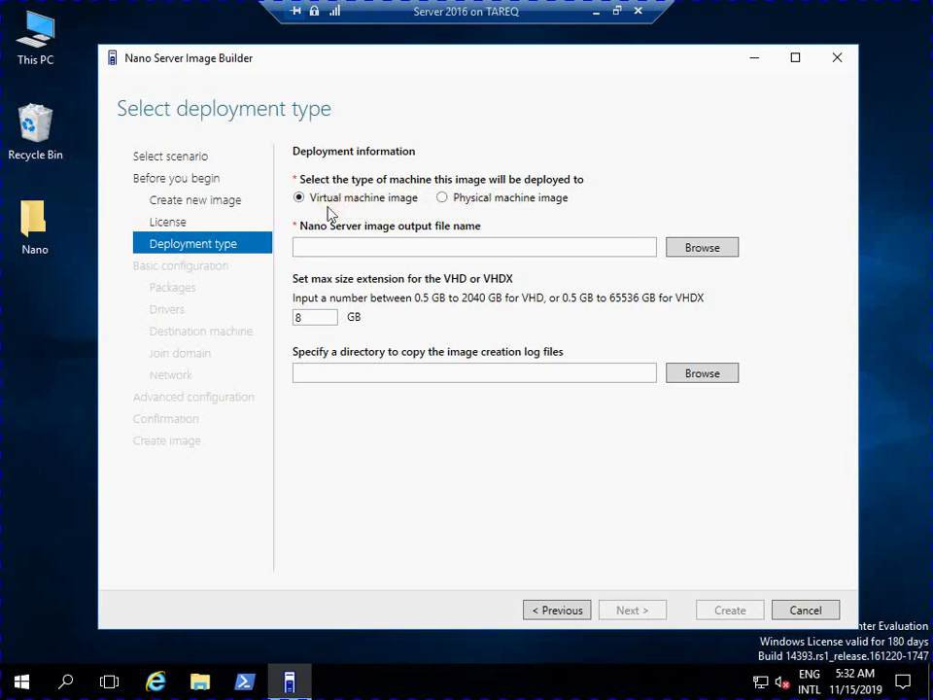
# Browse for the Nano Server image output location and create a folder named Nano on Local Disk (C:), opening it as the destination.
pyautogui.click(281, 299)
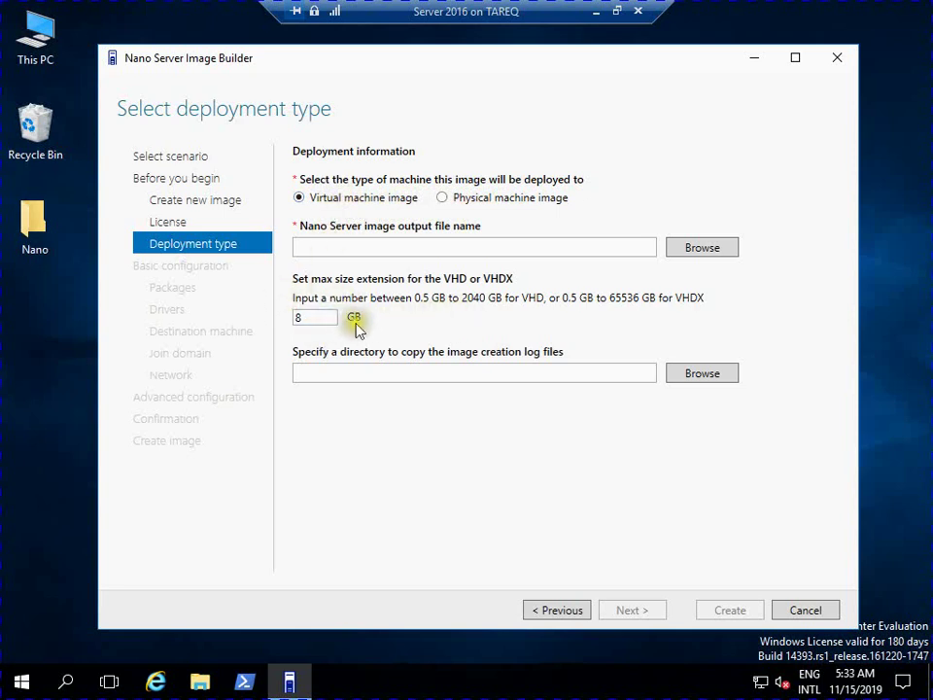
pyautogui.click(309, 249)
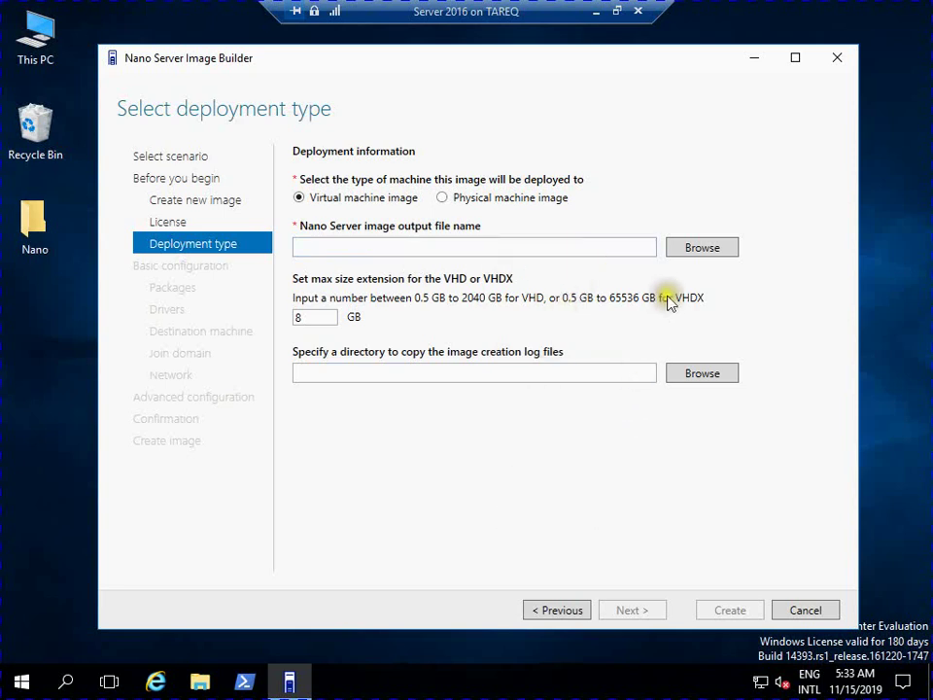
pyautogui.click(676, 248)
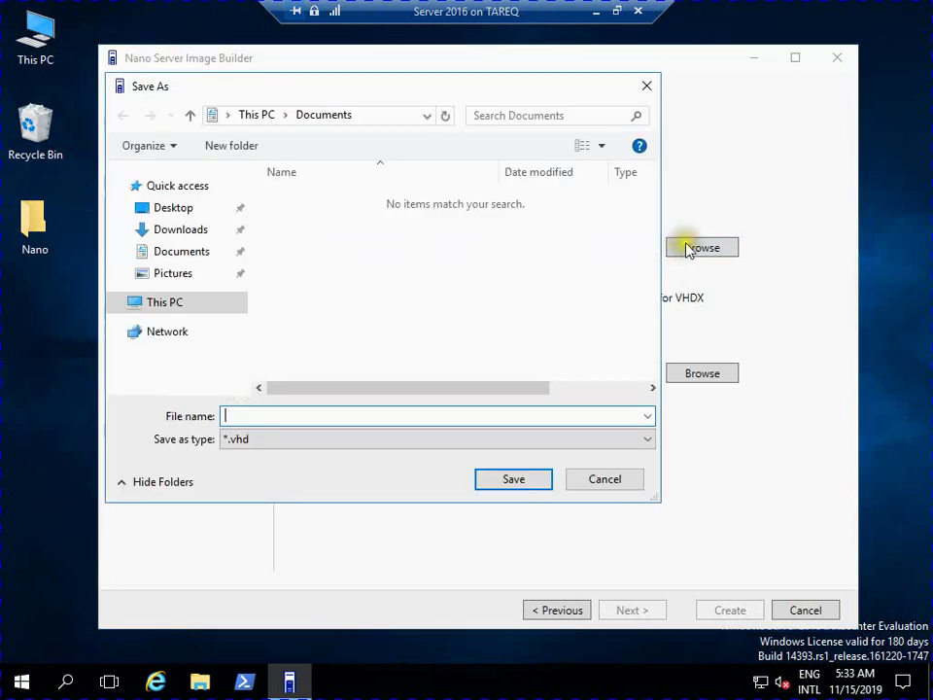
pyautogui.click(221, 314)
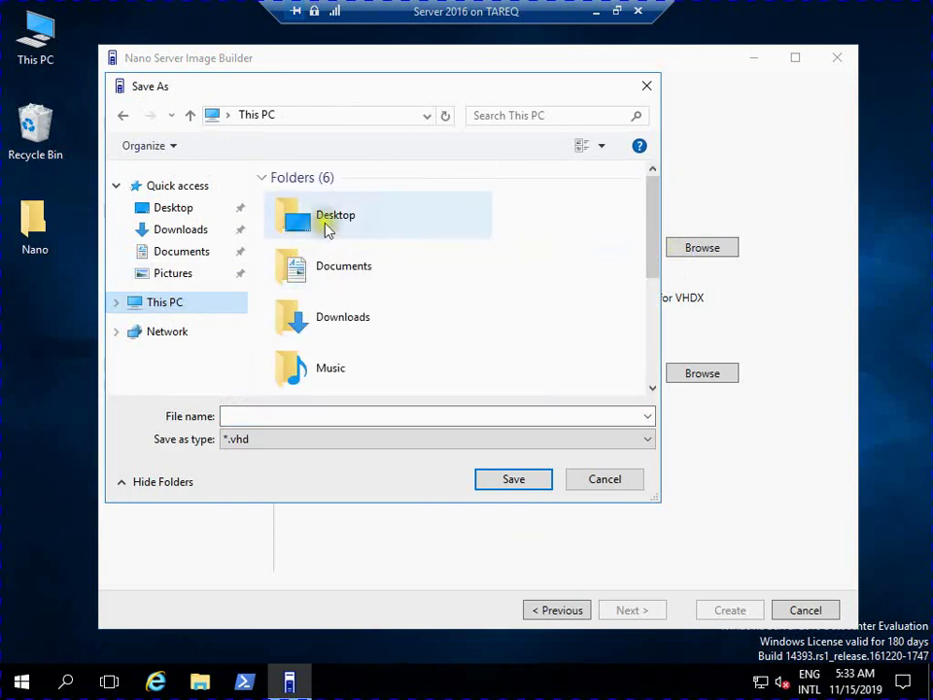
pyautogui.scroll(-5, 327, 291)
pyautogui.doubleClick(324, 315)
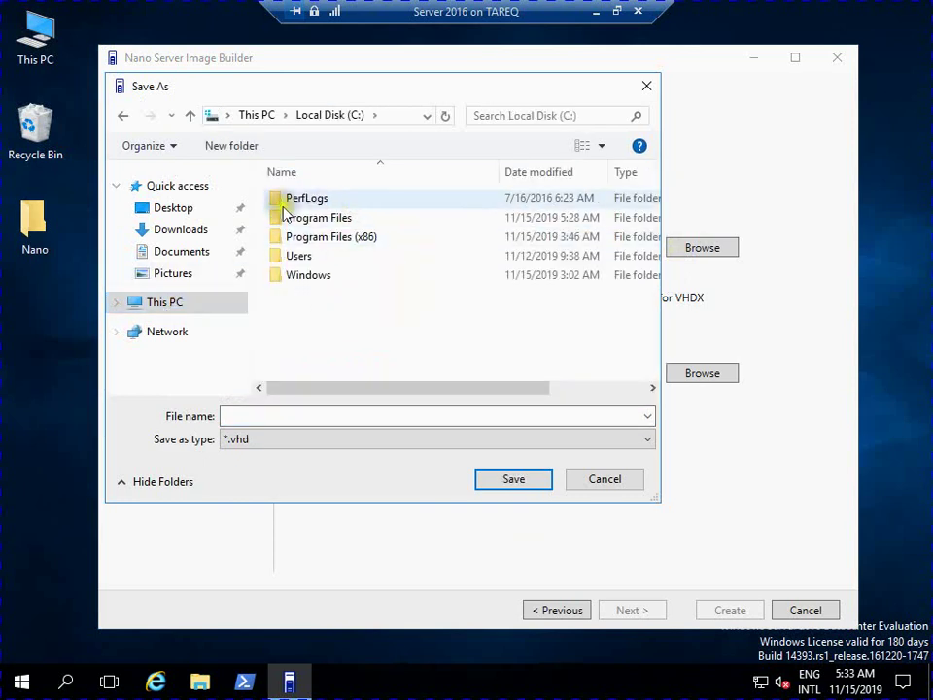
pyautogui.click(231, 146)
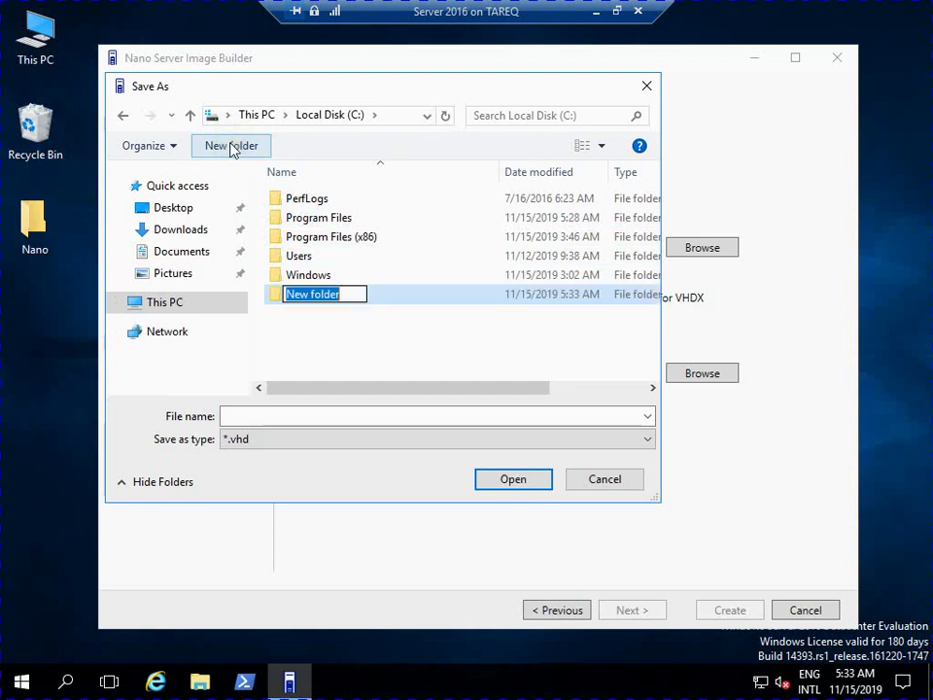
pyautogui.write('Nanop')
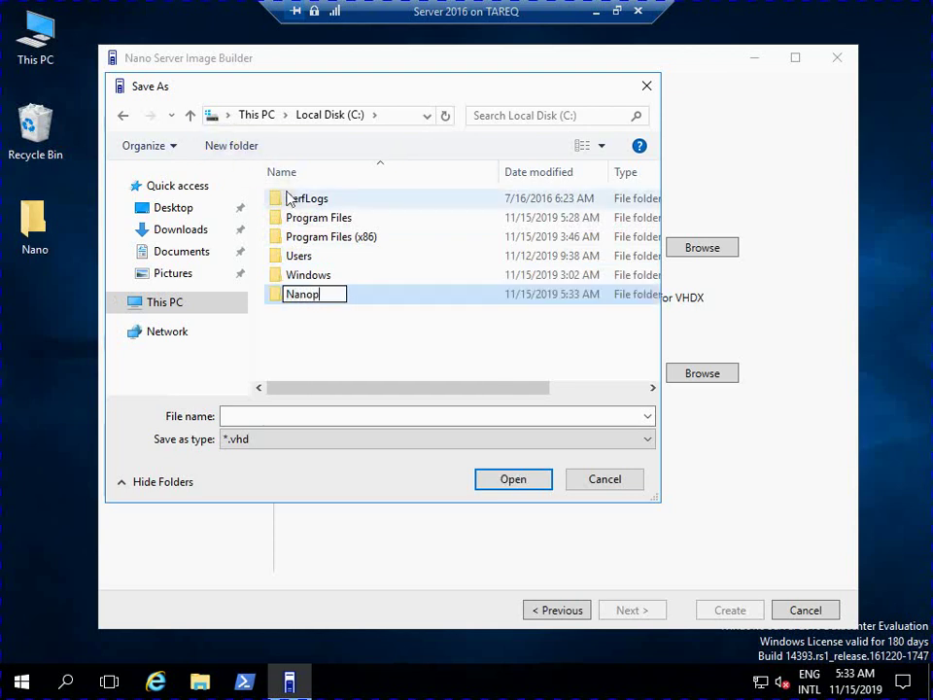
pyautogui.press('Return')
pyautogui.press('Return')
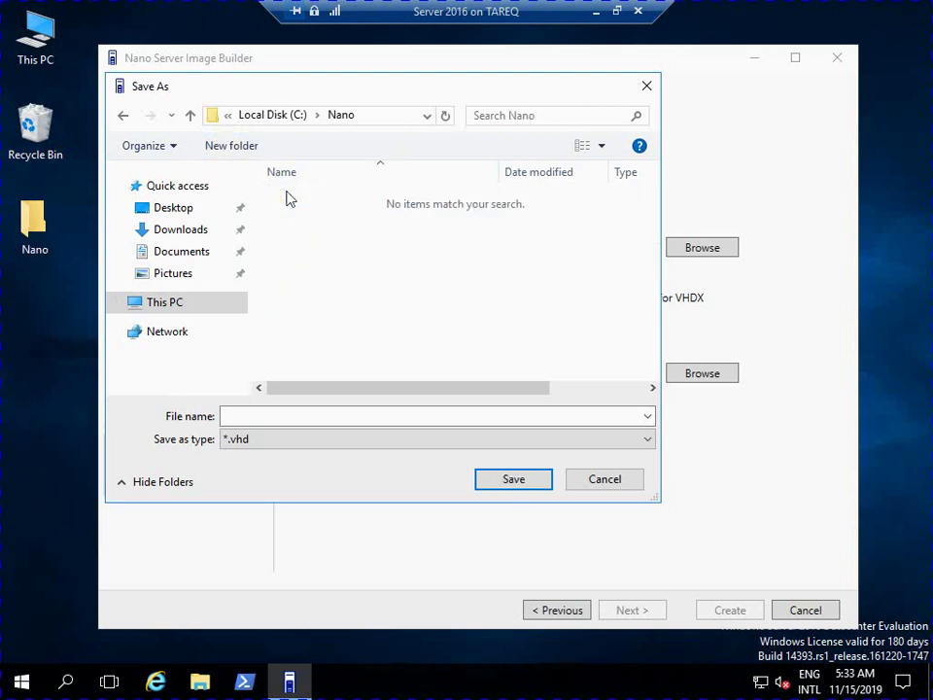
# Set the virtual machine image's output file to Nano-LAB.vhdx in the C:\Nano folder.
pyautogui.click(259, 417)
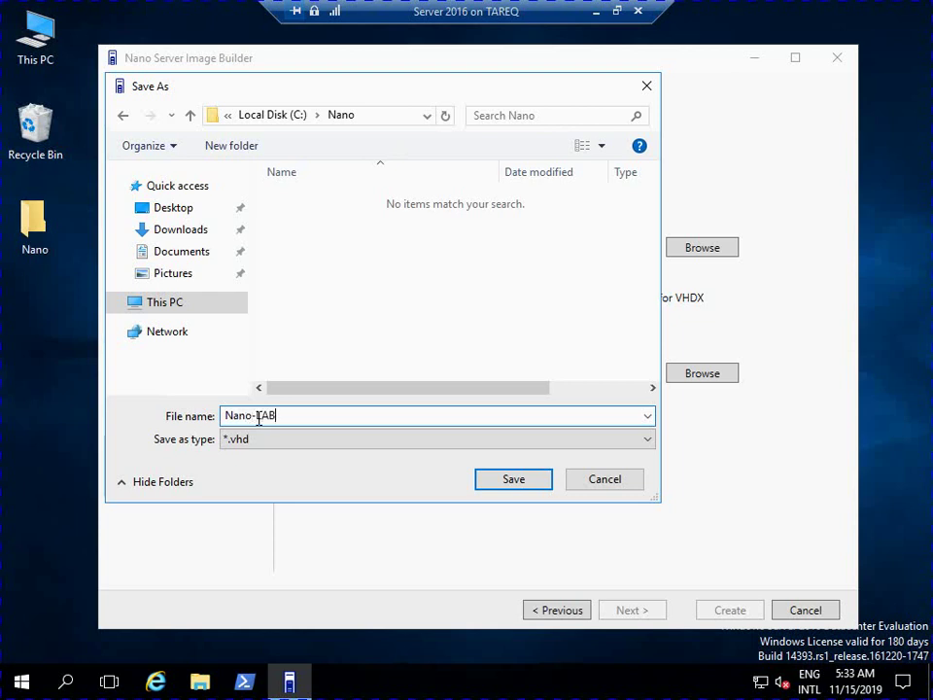
pyautogui.write('Nano-LAB')
pyautogui.click(486, 487)
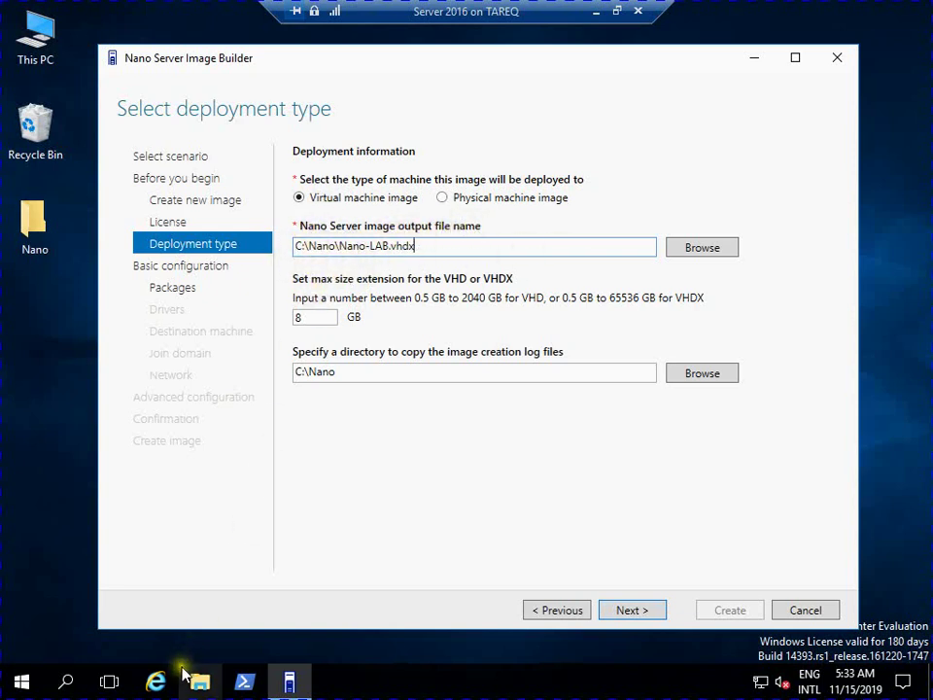
# Examine the contents of C:\Nano in File Explorer beside the output path, and return to Nano Server Image Builder.
pyautogui.click(197, 681)
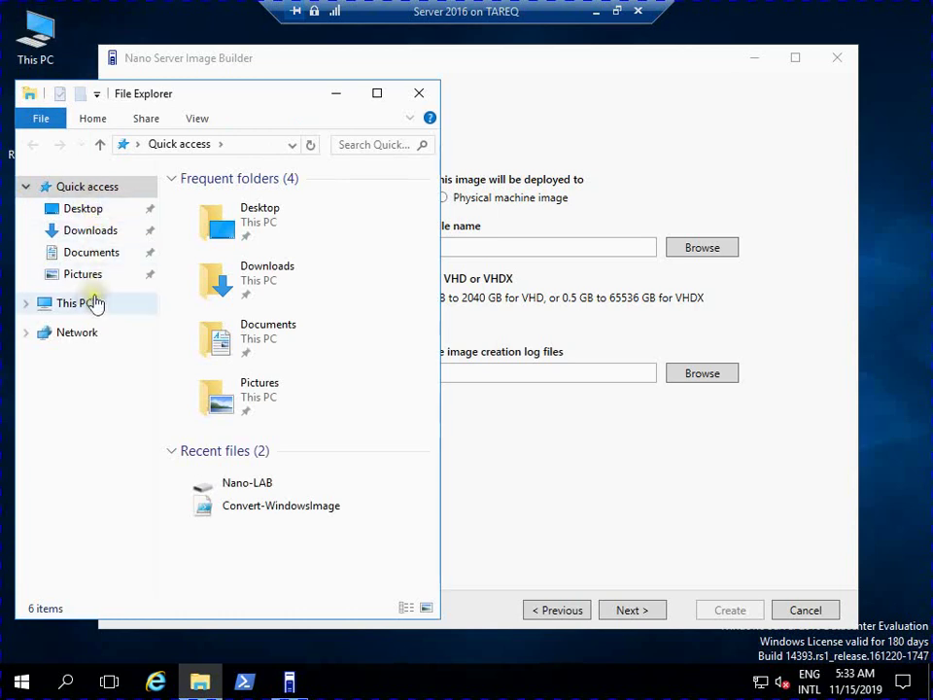
pyautogui.click(95, 304)
pyautogui.doubleClick(242, 546)
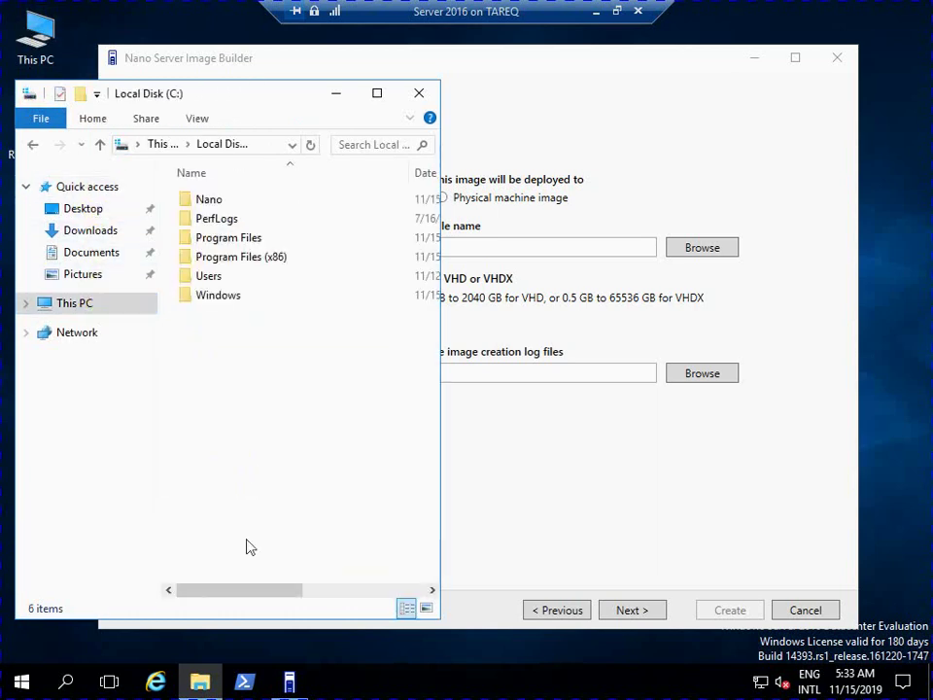
pyautogui.doubleClick(224, 204)
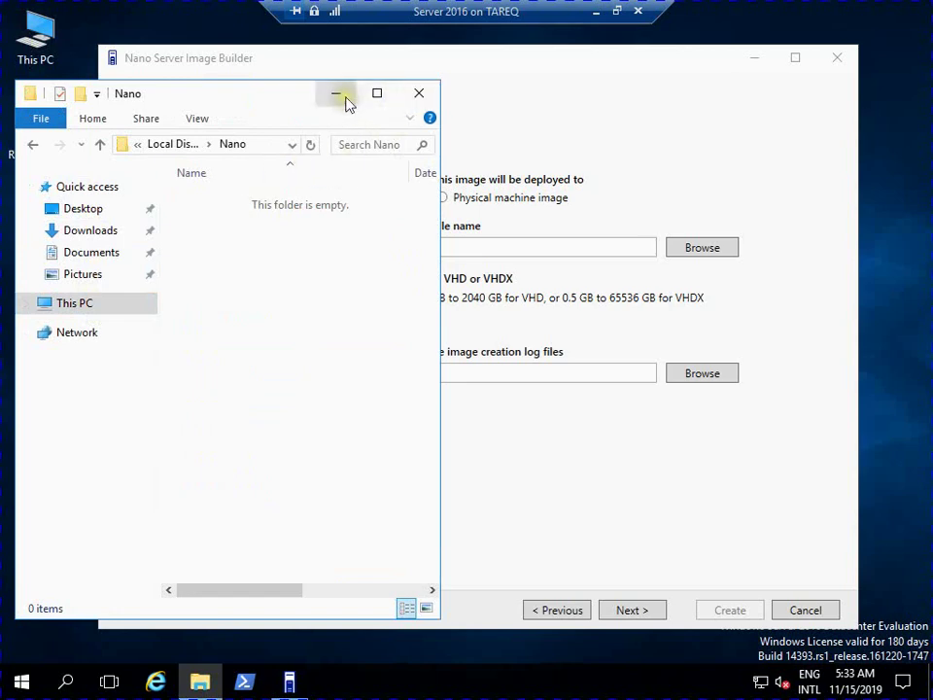
pyautogui.moveTo(288, 82); pyautogui.dragTo(765, 153)
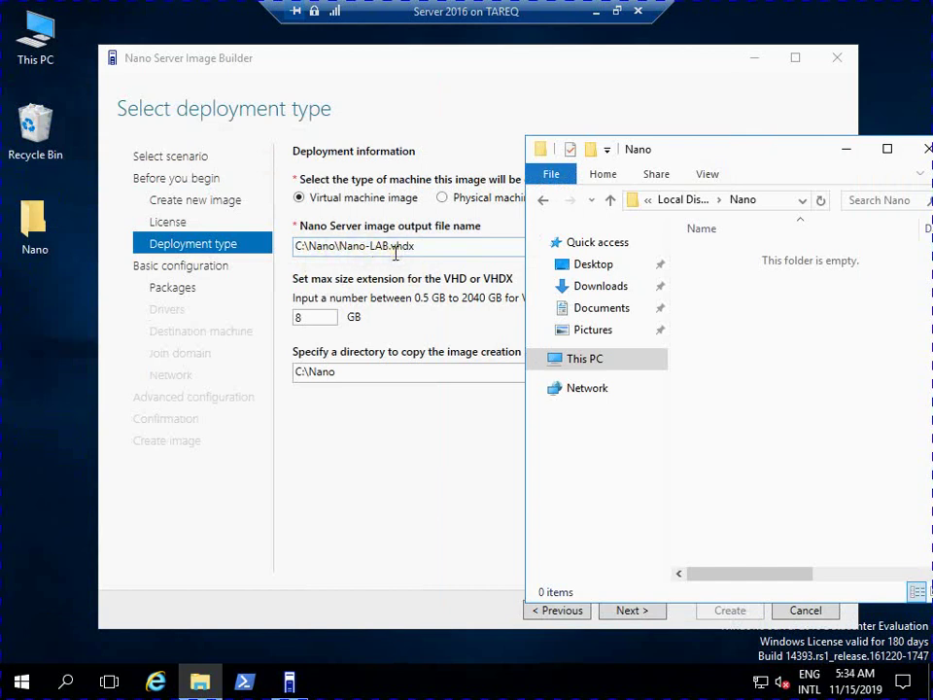
pyautogui.click(433, 418)
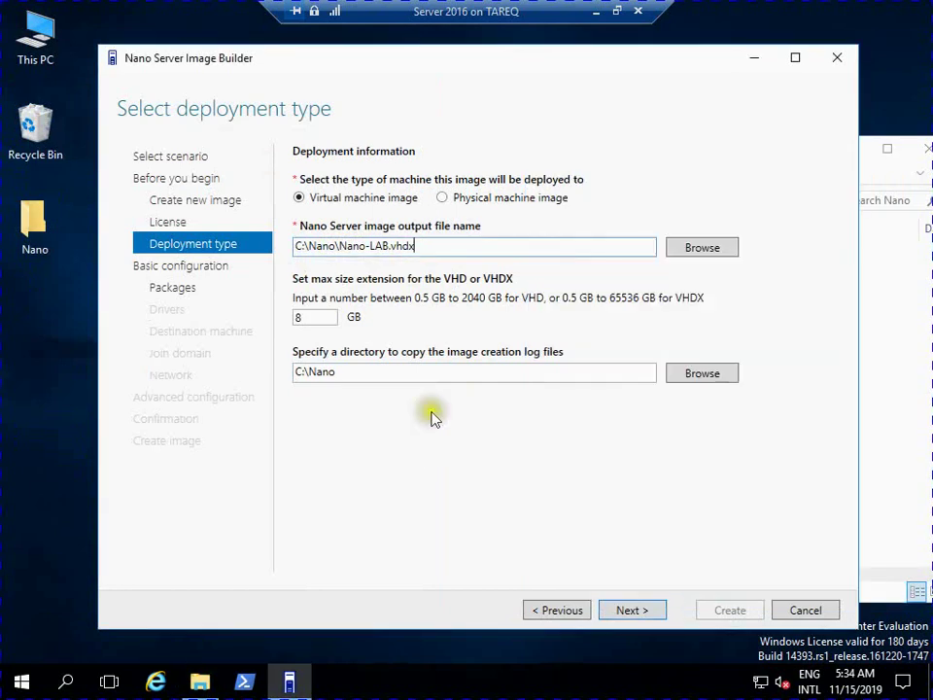
# Continue past the basic installation information to the optional packages and choose Datacenter as the Nano Server edition.
pyautogui.click(608, 612)
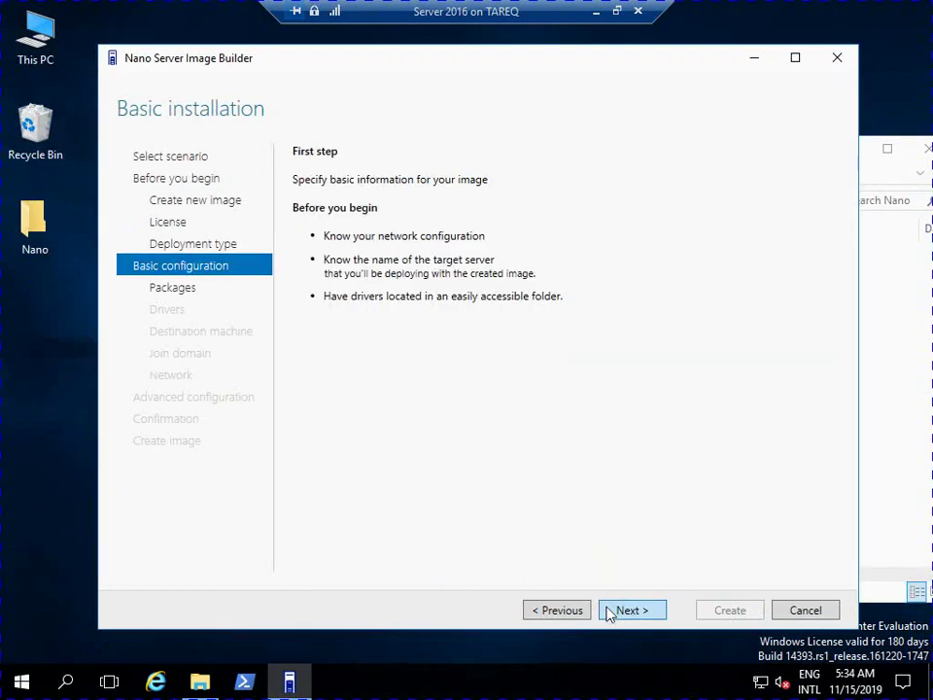
pyautogui.click(608, 611)
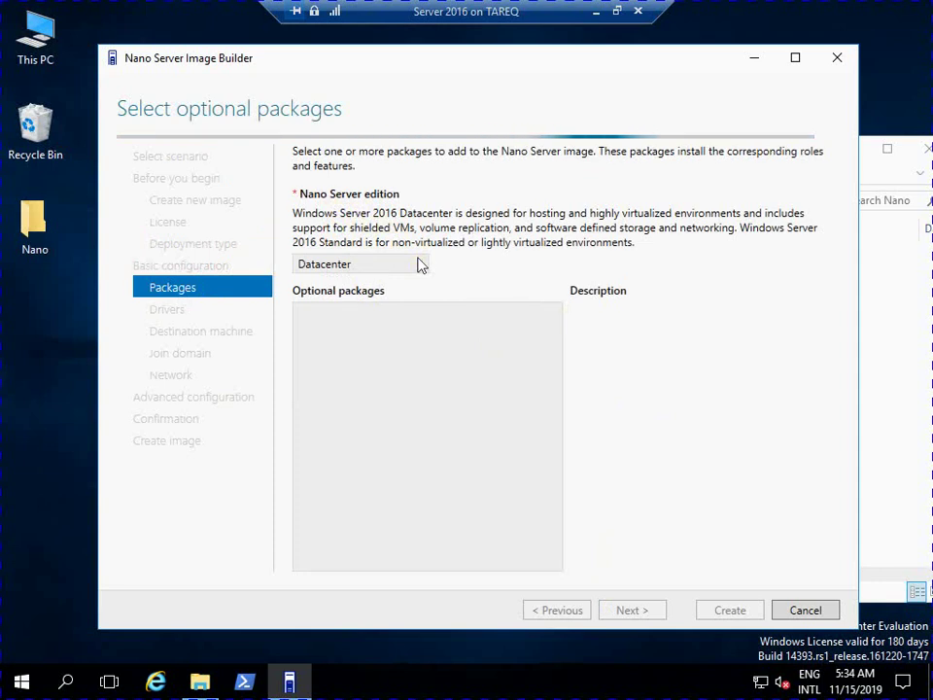
pyautogui.moveTo(422, 59); pyautogui.dragTo(417, 44)
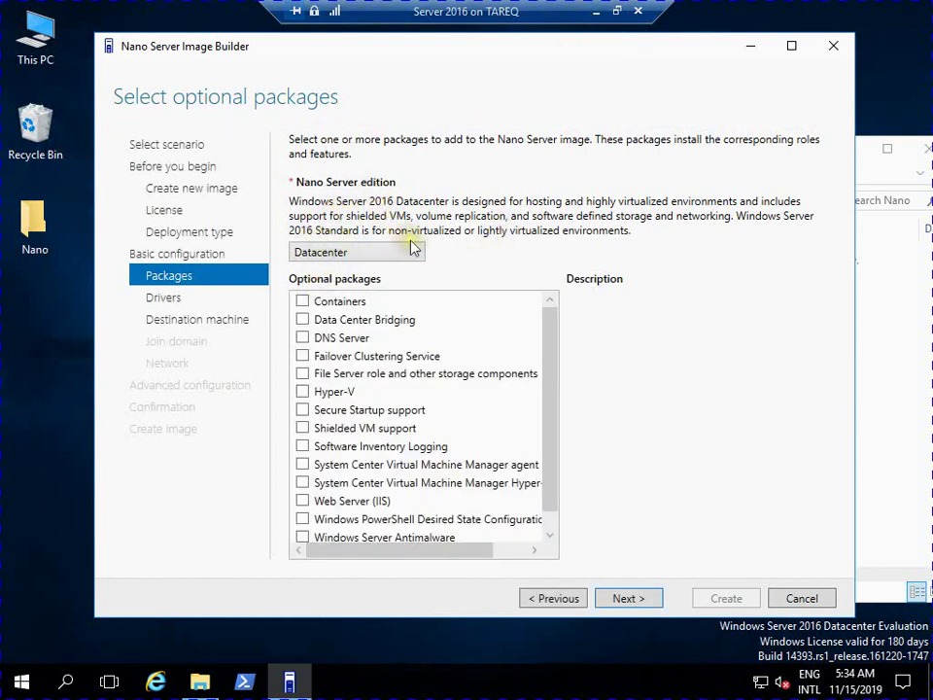
pyautogui.click(419, 254)
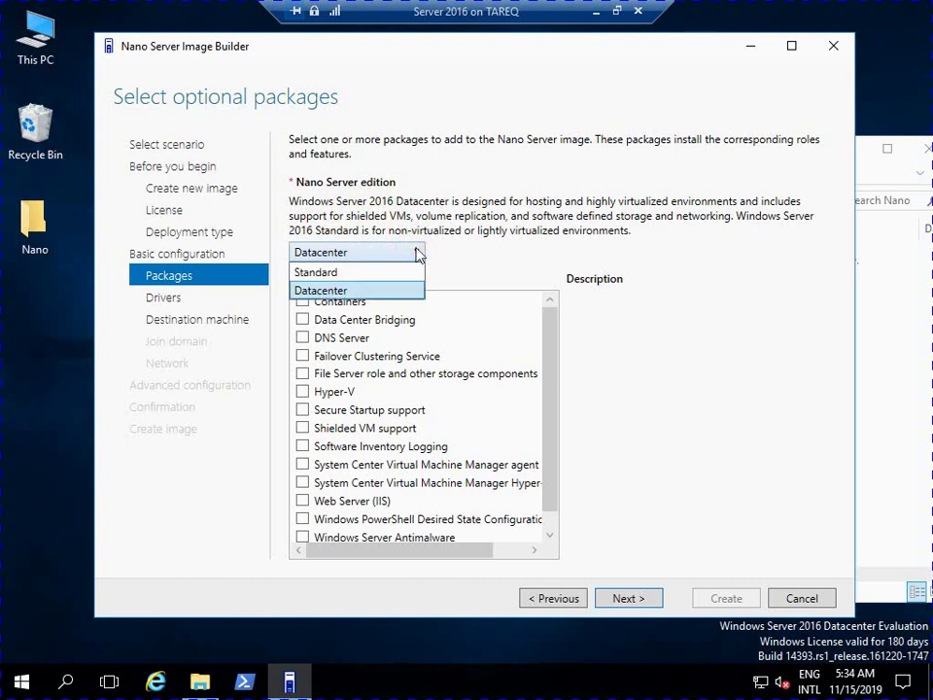
pyautogui.click(382, 292)
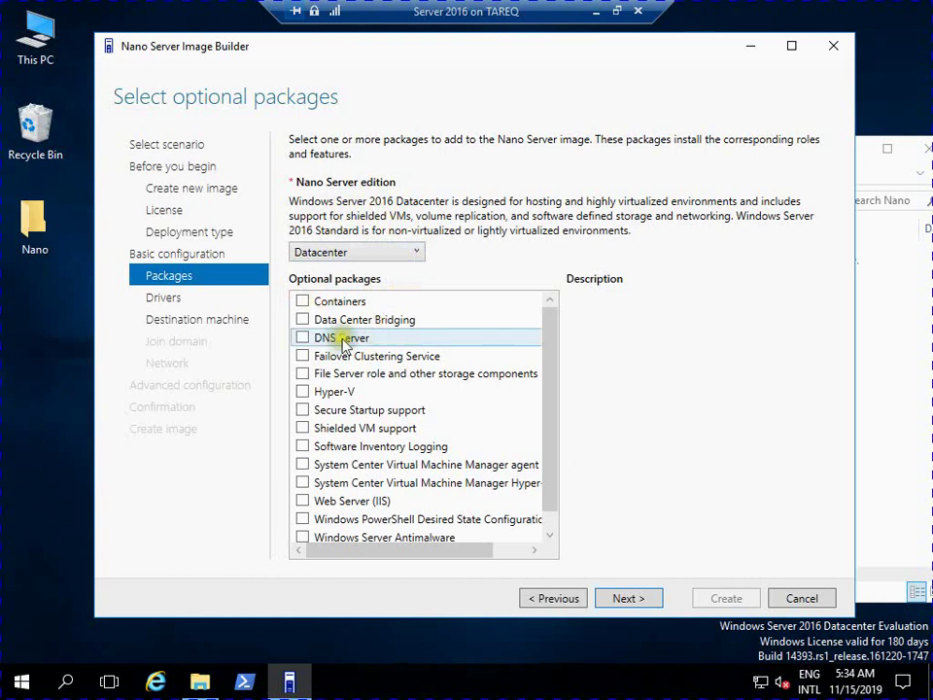
# Include the Web Server (IIS) package and continue without adding drivers to the destination machine information.
pyautogui.scroll(-1, 468, 410)
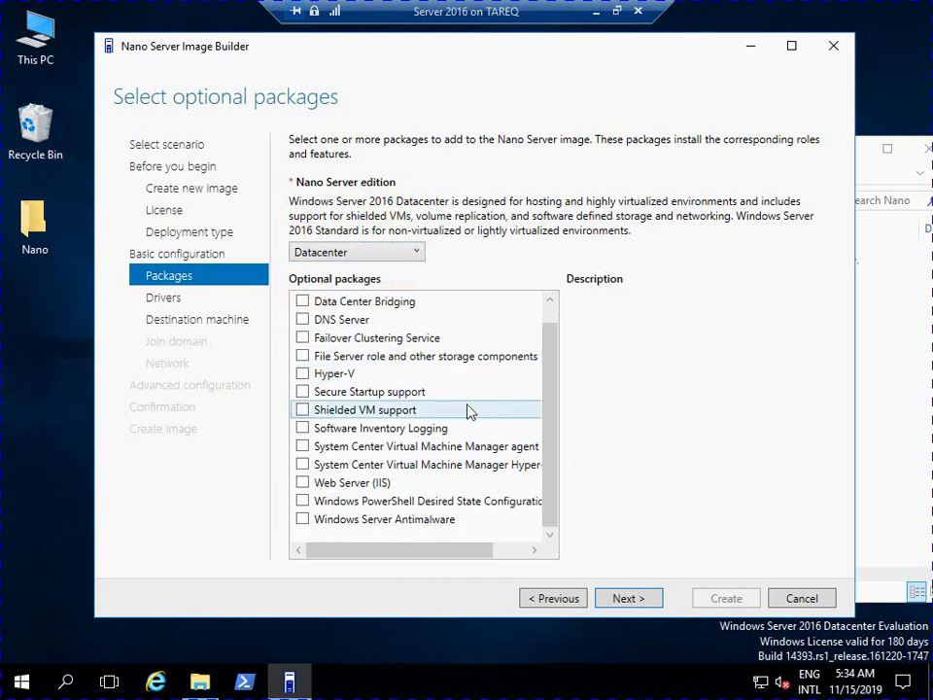
pyautogui.scroll(1, 464, 410)
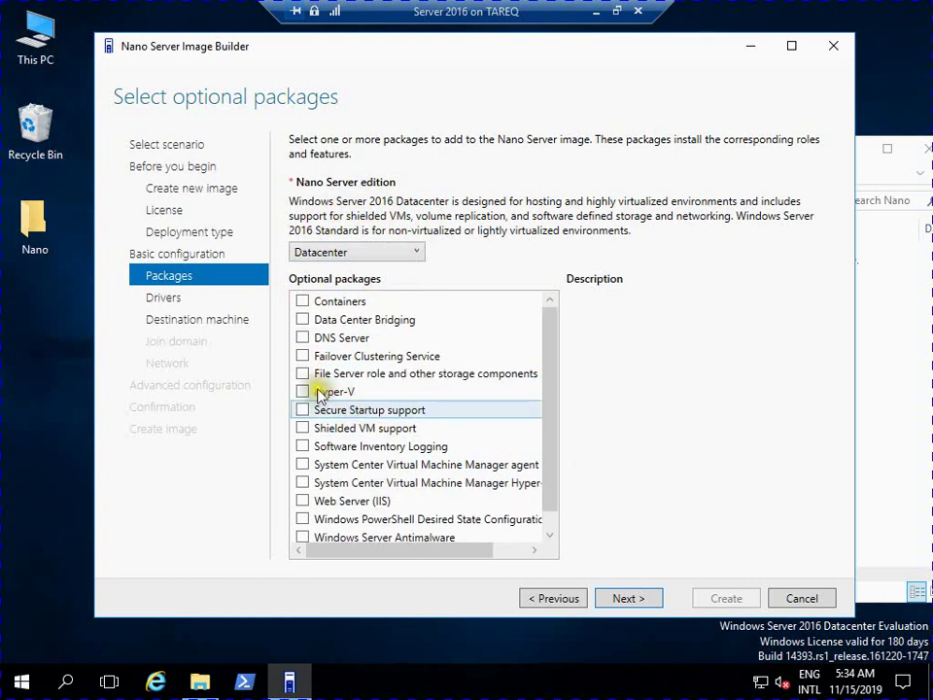
pyautogui.click(303, 500)
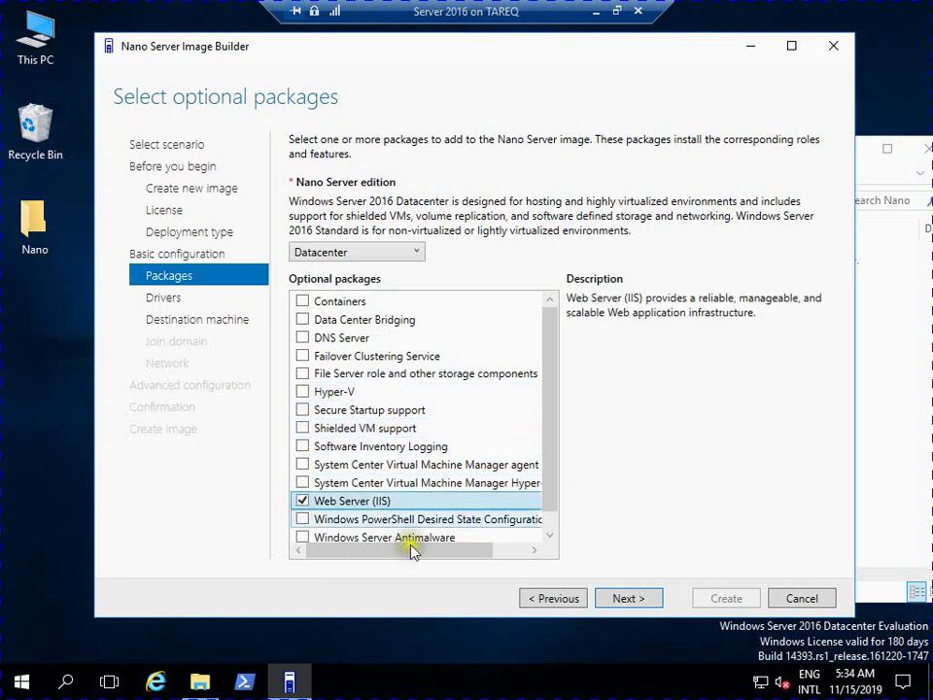
pyautogui.click(618, 598)
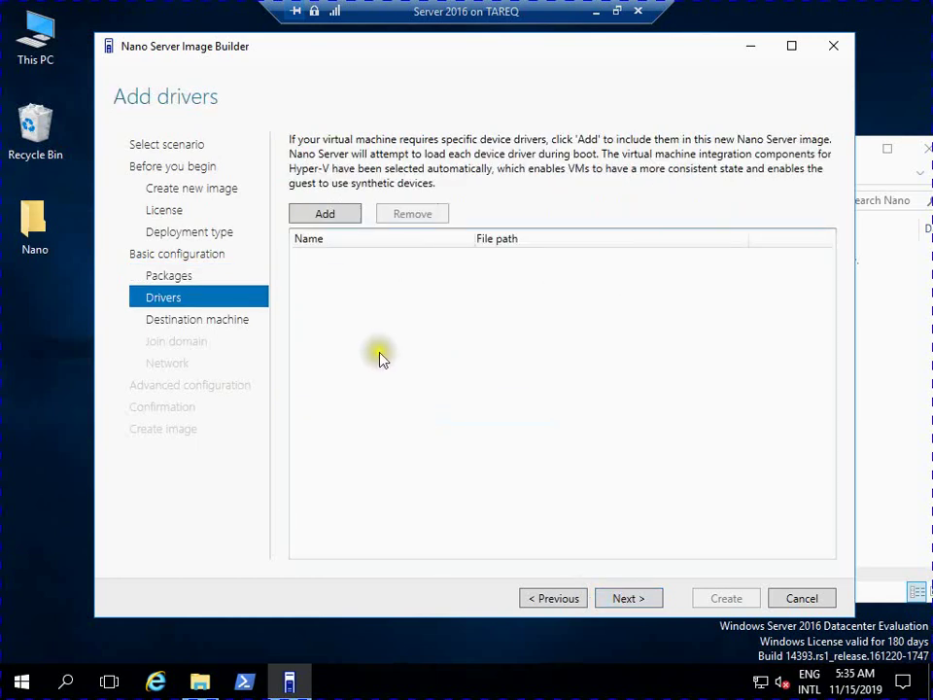
pyautogui.click(645, 599)
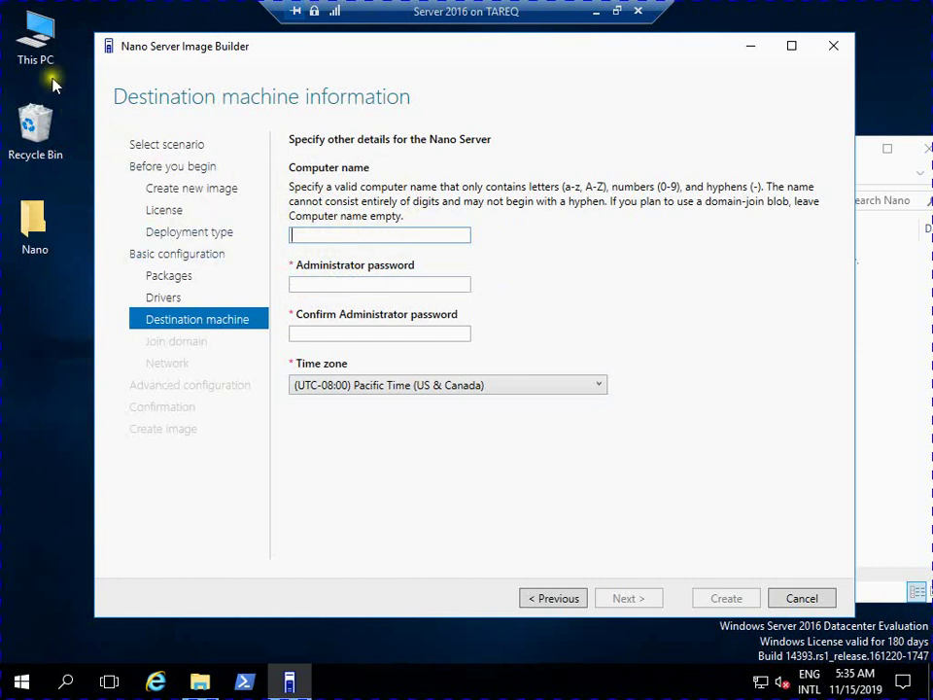
pyautogui.click(30, 36)
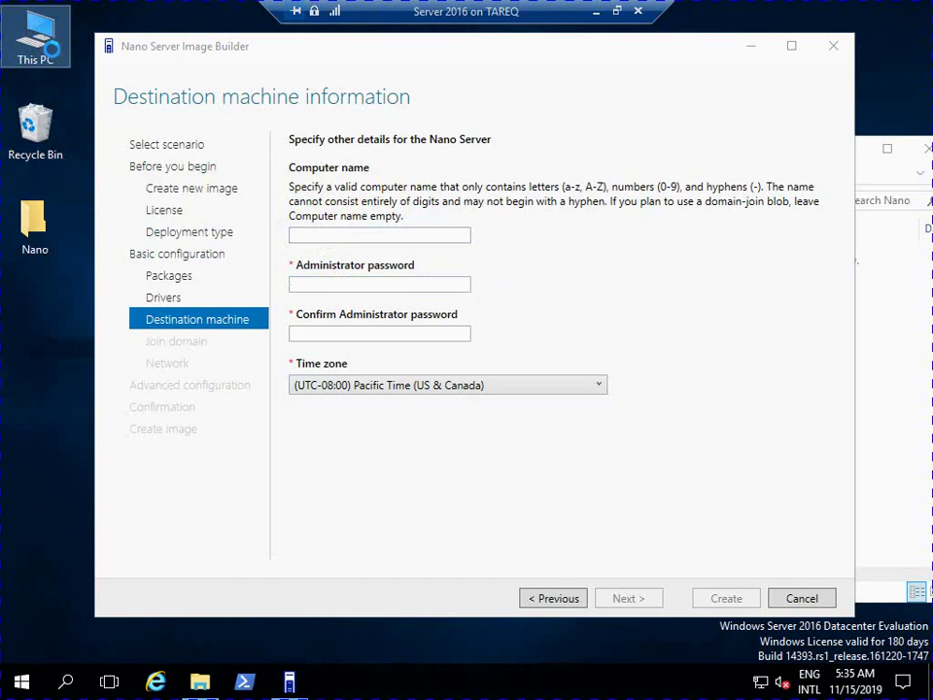
pyautogui.hotkey('shift', 'F10')
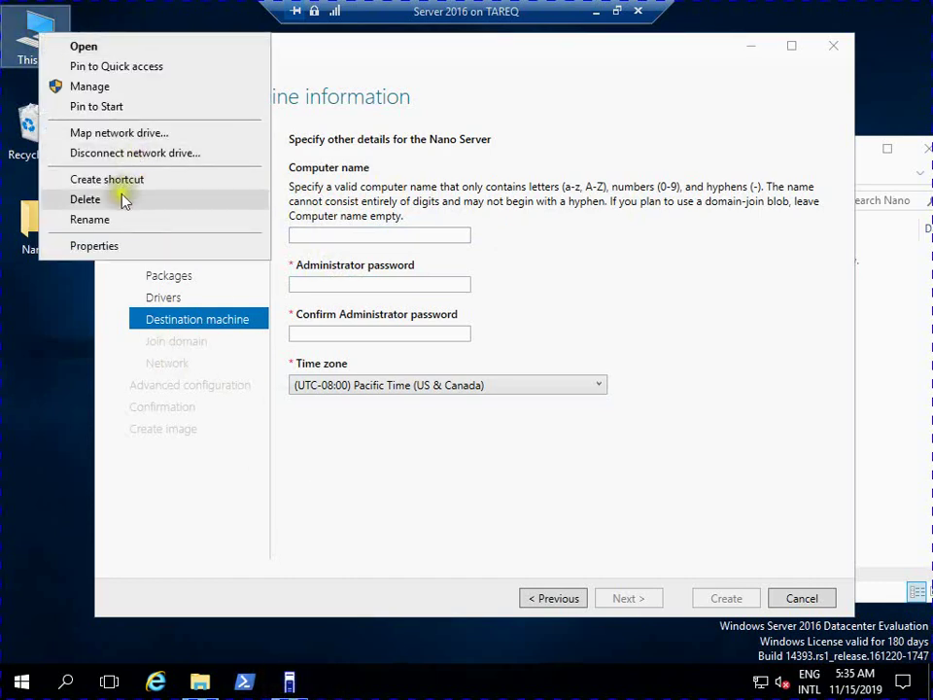
pyautogui.click(82, 244)
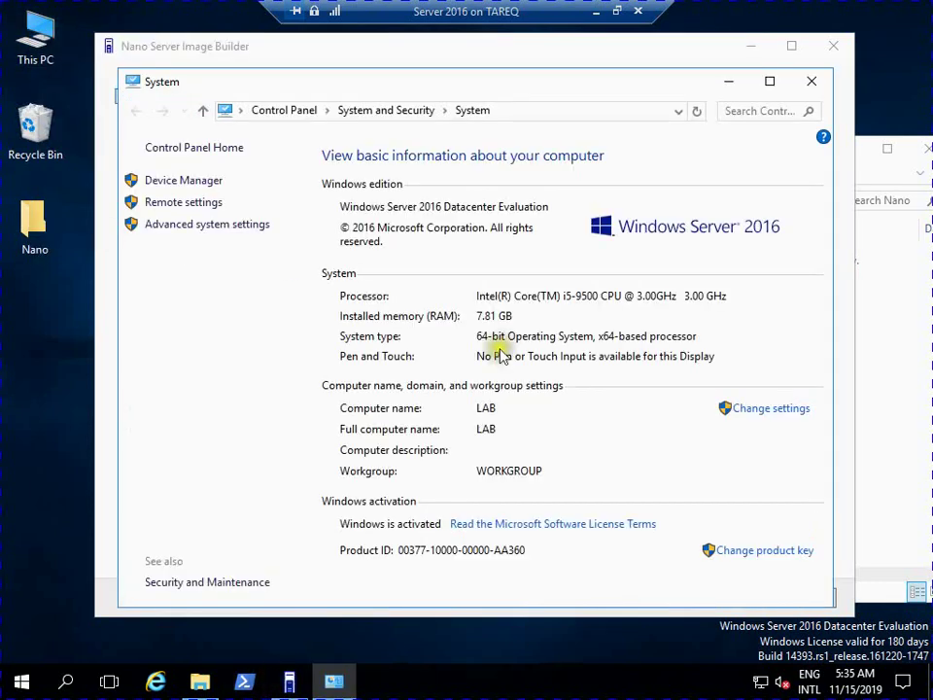
pyautogui.click(734, 87)
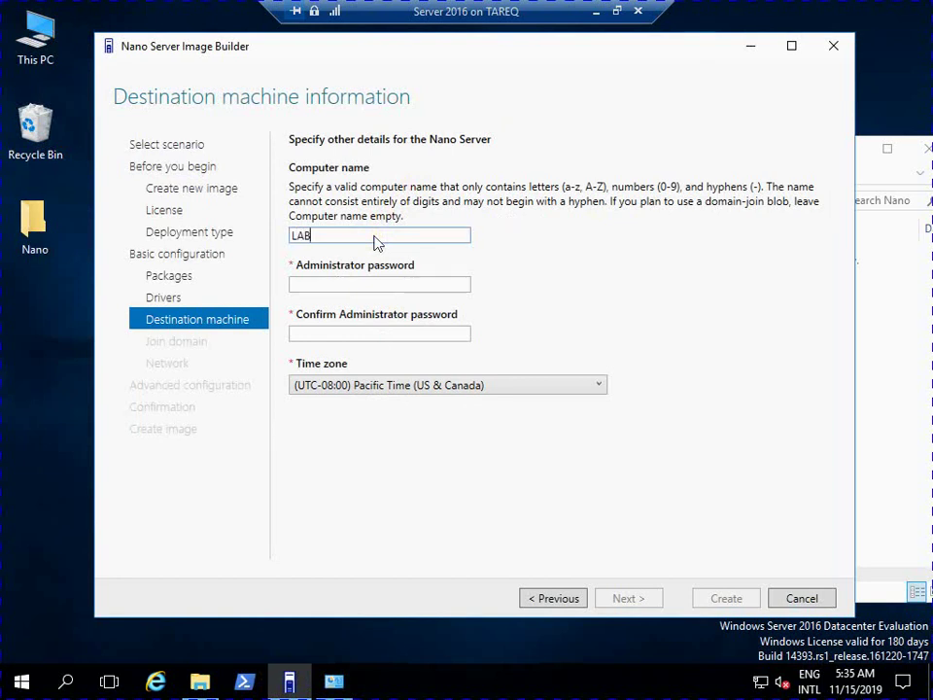
# Enter and confirm the Administrator password for the Nano Server.
pyautogui.click(360, 284)
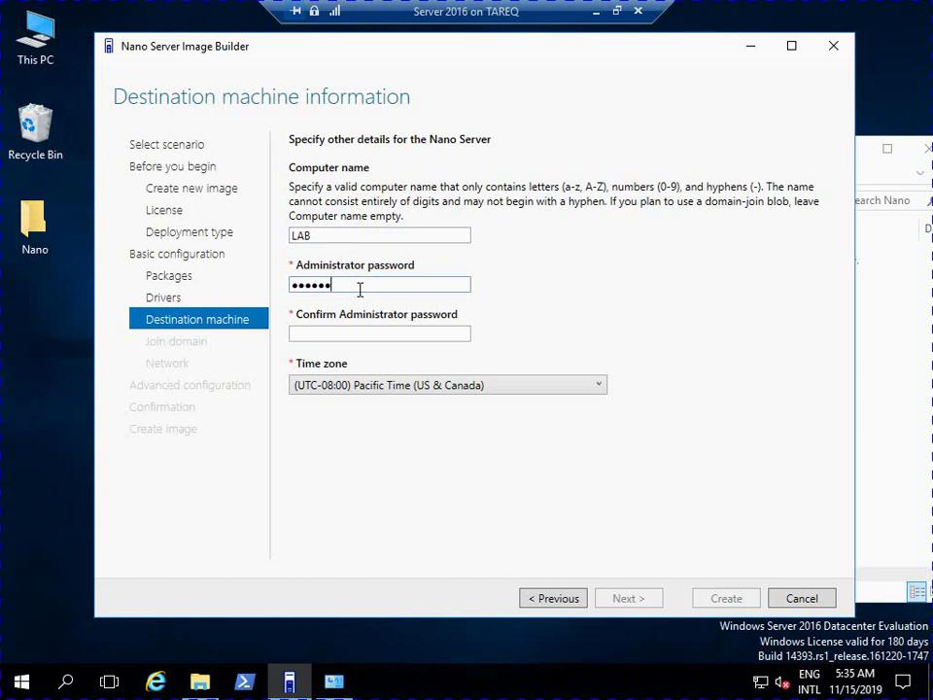
pyautogui.write('••••')
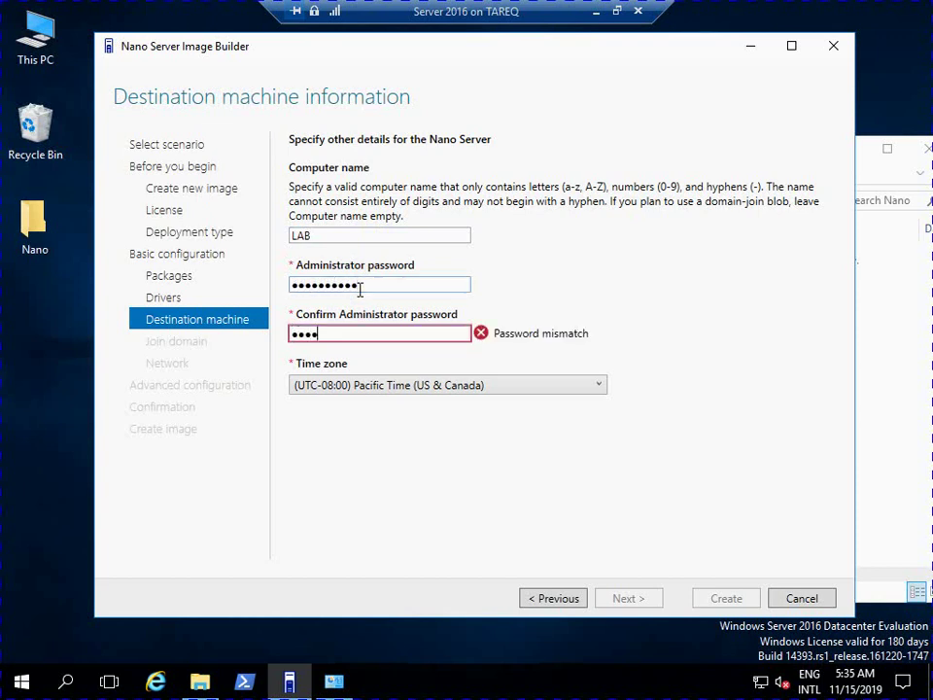
pyautogui.write('••••••')
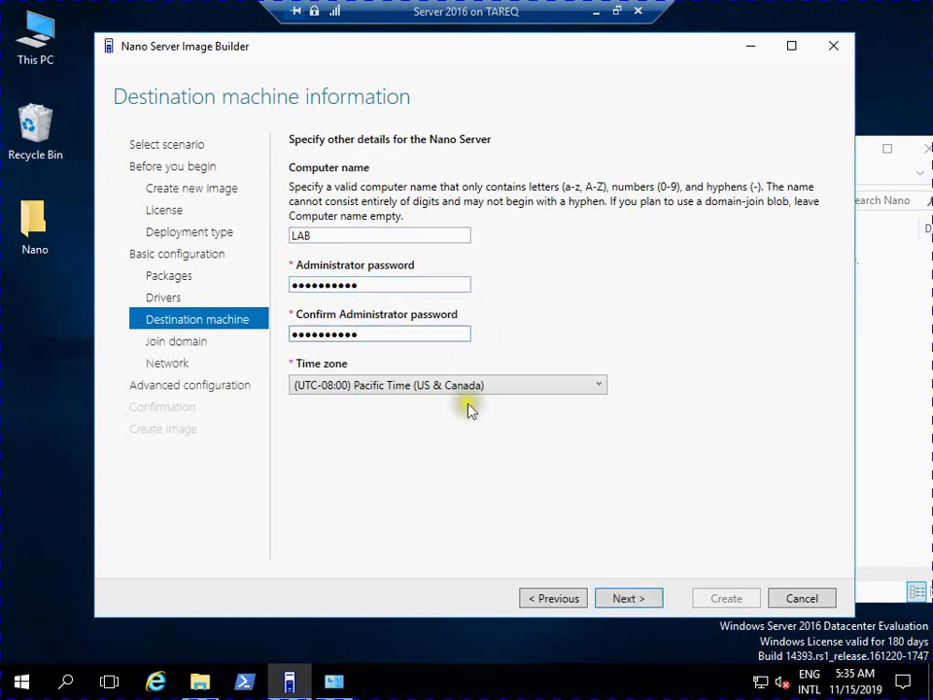
# Set the Nano Server's time zone to (UTC+06:00) Dhaka and continue to the domain settings.
pyautogui.click(562, 389)
pyautogui.press('Down')
pyautogui.press('Down')
pyautogui.press('Down')
pyautogui.press('Down')
pyautogui.press('Down')
pyautogui.press('Down')
pyautogui.press('Down')
pyautogui.press('Down')
pyautogui.press('Down')
pyautogui.press('Down')
pyautogui.press('Down')
pyautogui.press('Down')
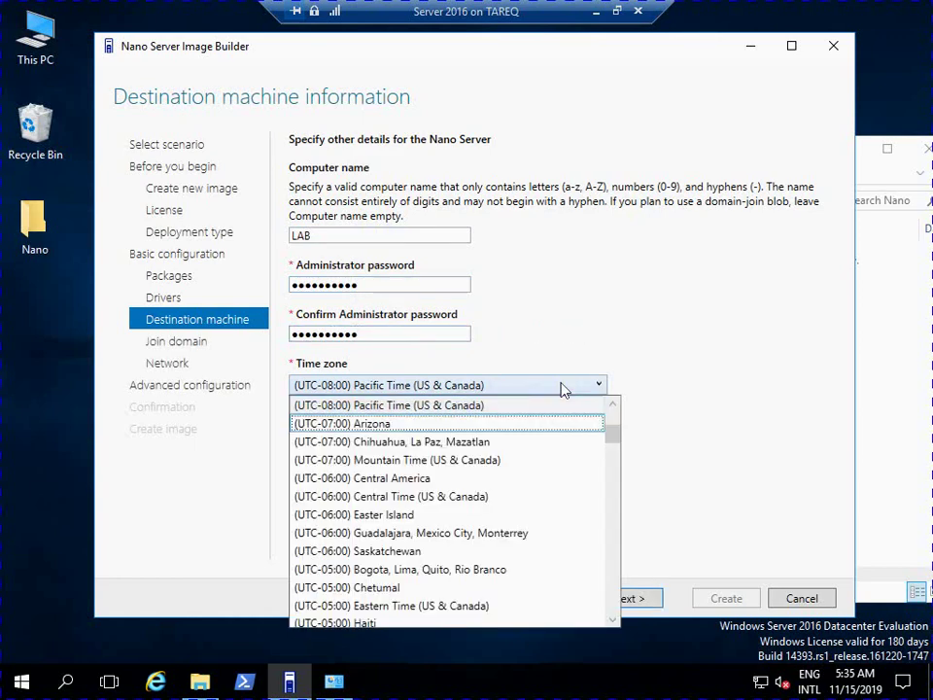
pyautogui.press('Down')
pyautogui.press('Down')
pyautogui.press('Down')
pyautogui.press('Down')
pyautogui.press('Down')
pyautogui.press('Down')
pyautogui.press('Down')
pyautogui.press('Down')
pyautogui.press('Down')
pyautogui.press('Down')
pyautogui.press('Down')
pyautogui.press('Down')
pyautogui.press('Down')
pyautogui.press('Down')
pyautogui.press('Down')
pyautogui.press('Down')
pyautogui.press('Down')
pyautogui.press('Down')
pyautogui.press('Down')
pyautogui.press('Down')
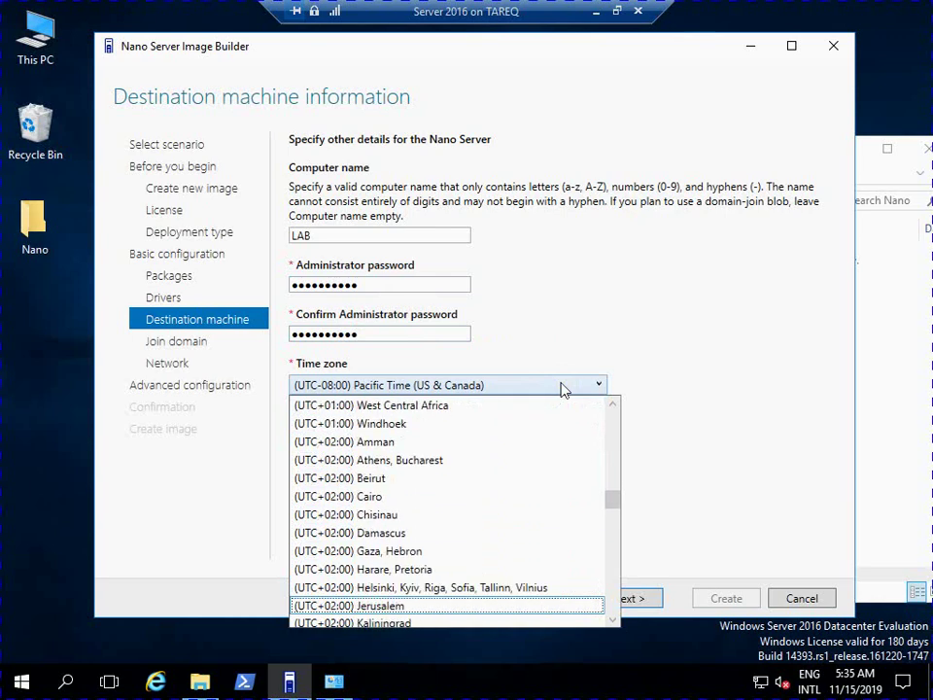
pyautogui.press('Down')
pyautogui.press('Down')
pyautogui.press('Down')
pyautogui.press('Down')
pyautogui.press('Down')
pyautogui.press('Down')
pyautogui.press('Down')
pyautogui.press('Down')
pyautogui.press('Down')
pyautogui.press('Down')
pyautogui.press('Down')
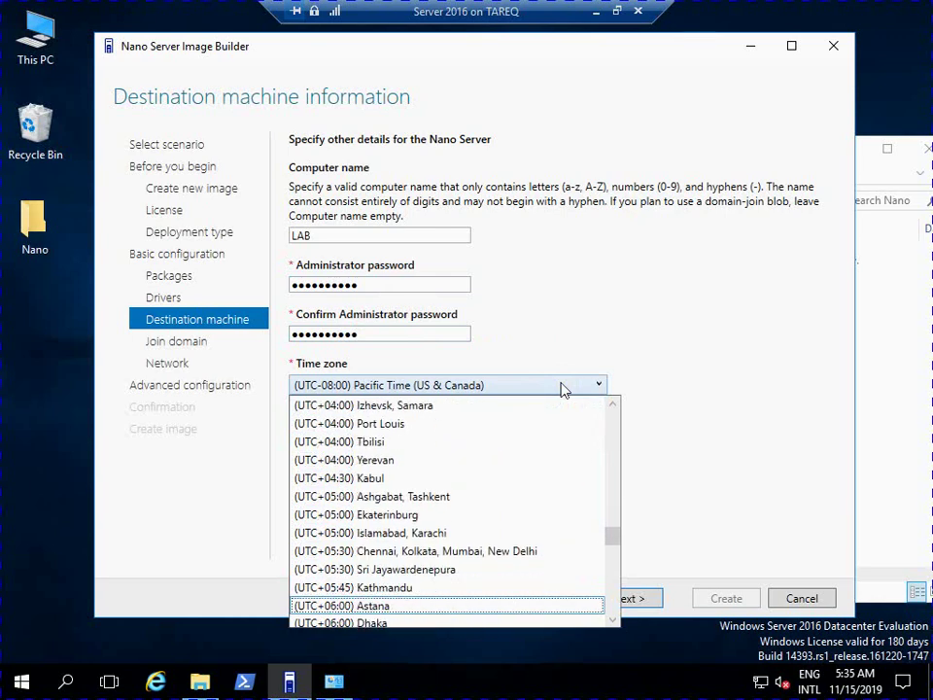
pyautogui.press('Return')
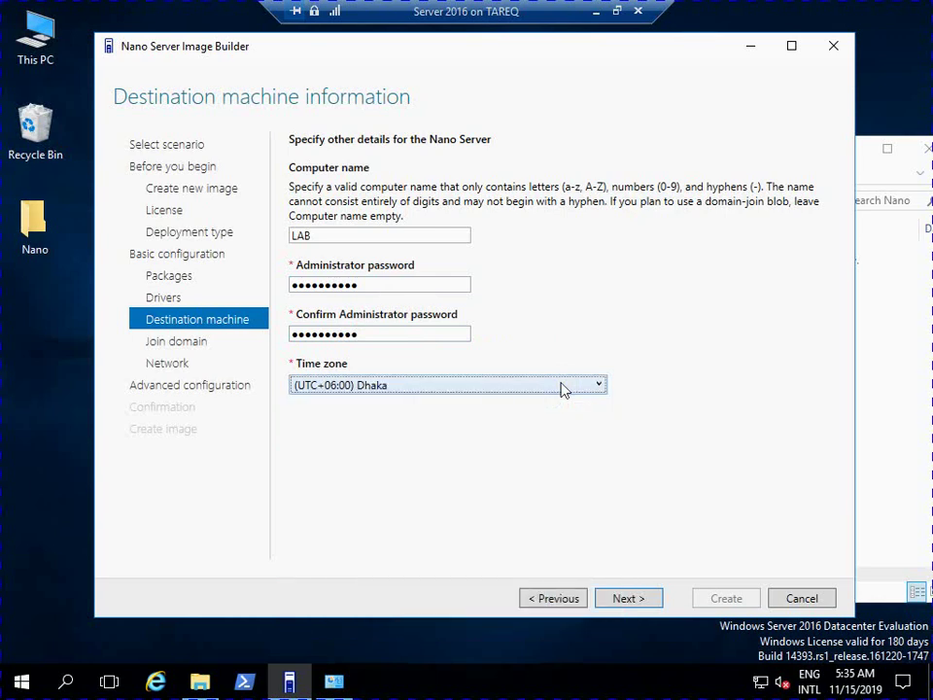
pyautogui.click(619, 599)
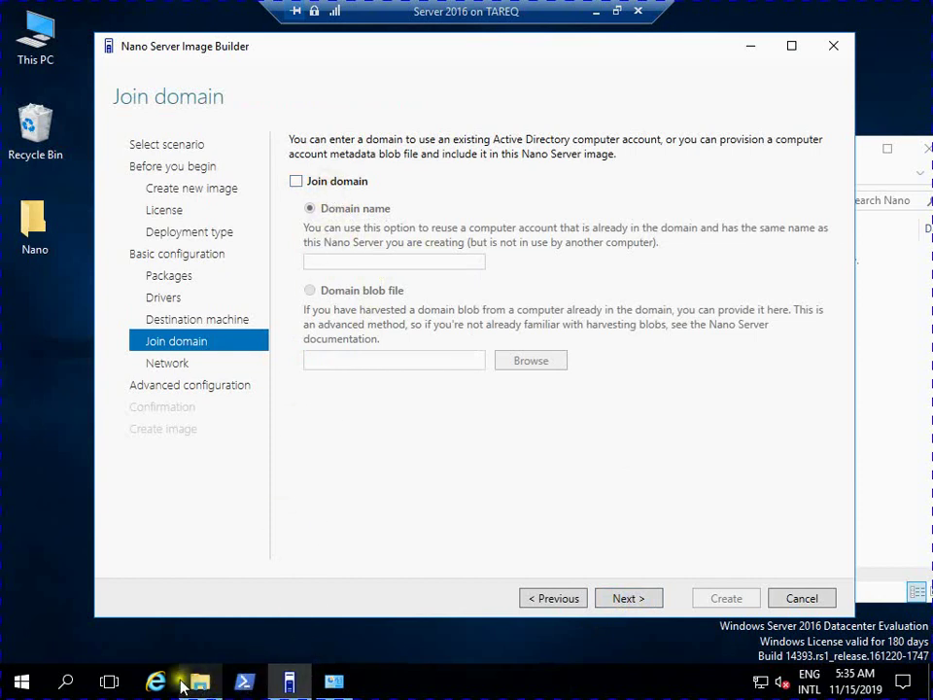
# Check the local server's workgroup or domain membership in Server Manager and continue the image setup without joining a domain.
pyautogui.click(21, 681)
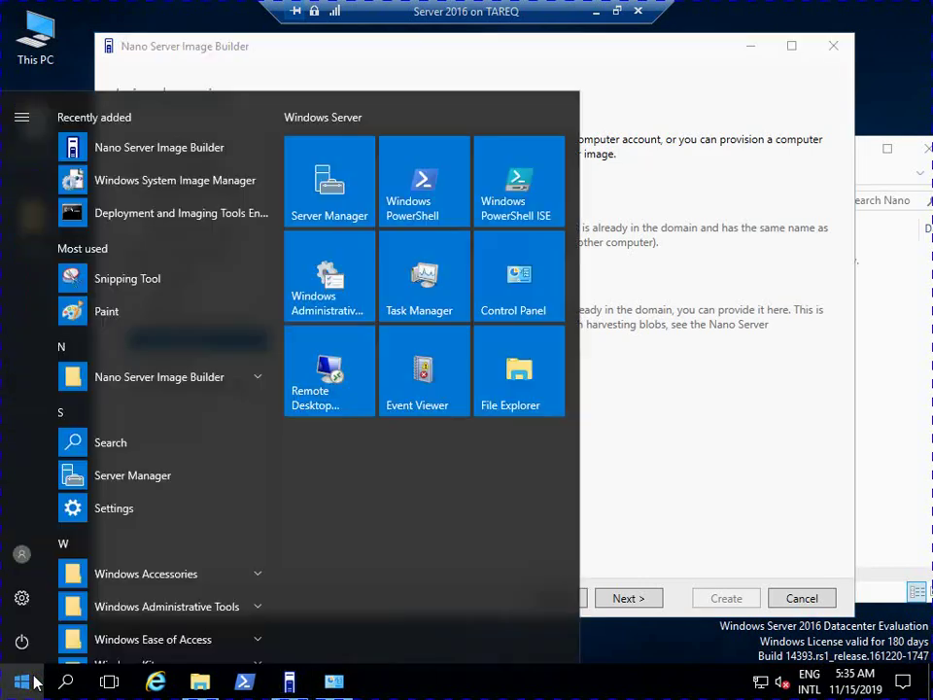
pyautogui.click(331, 184)
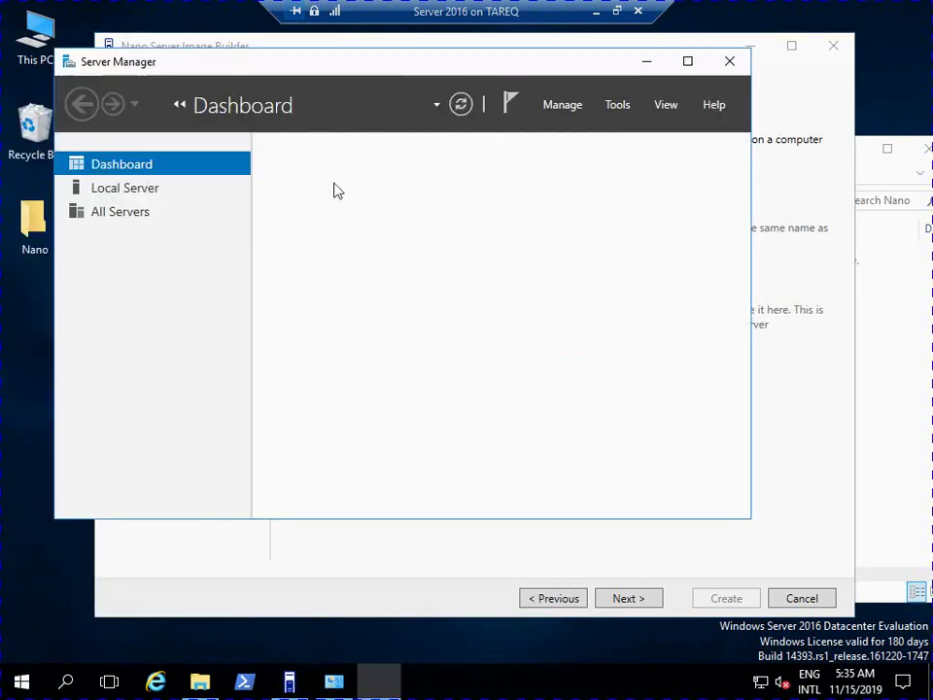
pyautogui.click(152, 199)
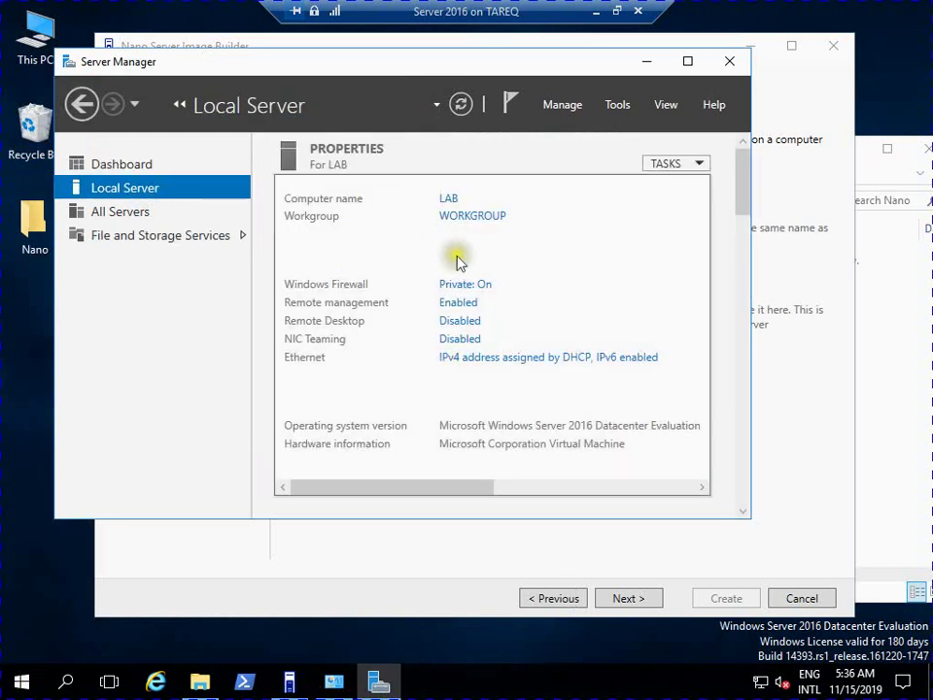
pyautogui.click(647, 61)
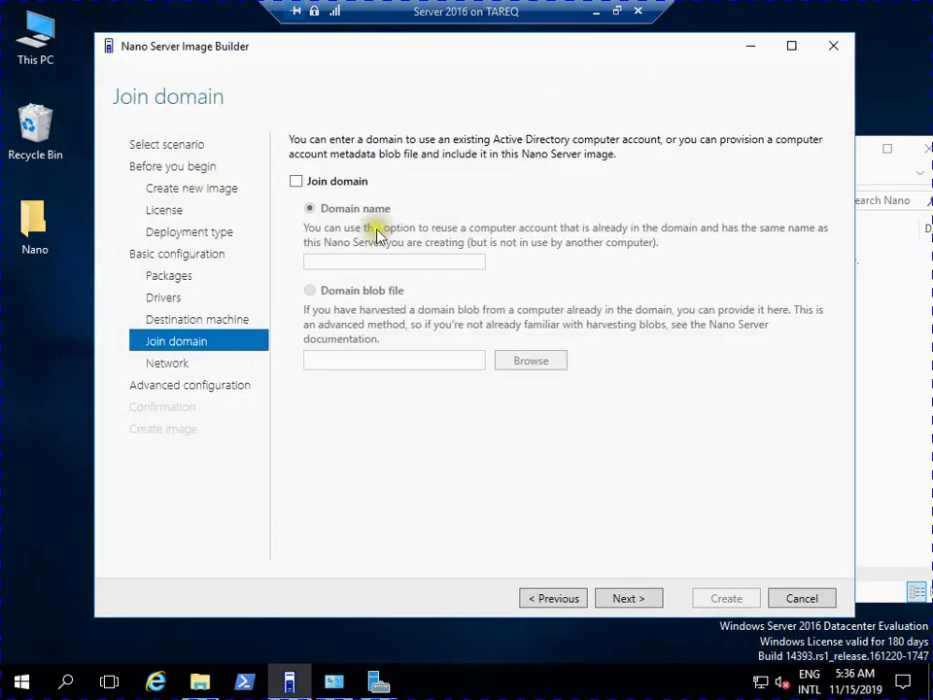
pyautogui.click(620, 597)
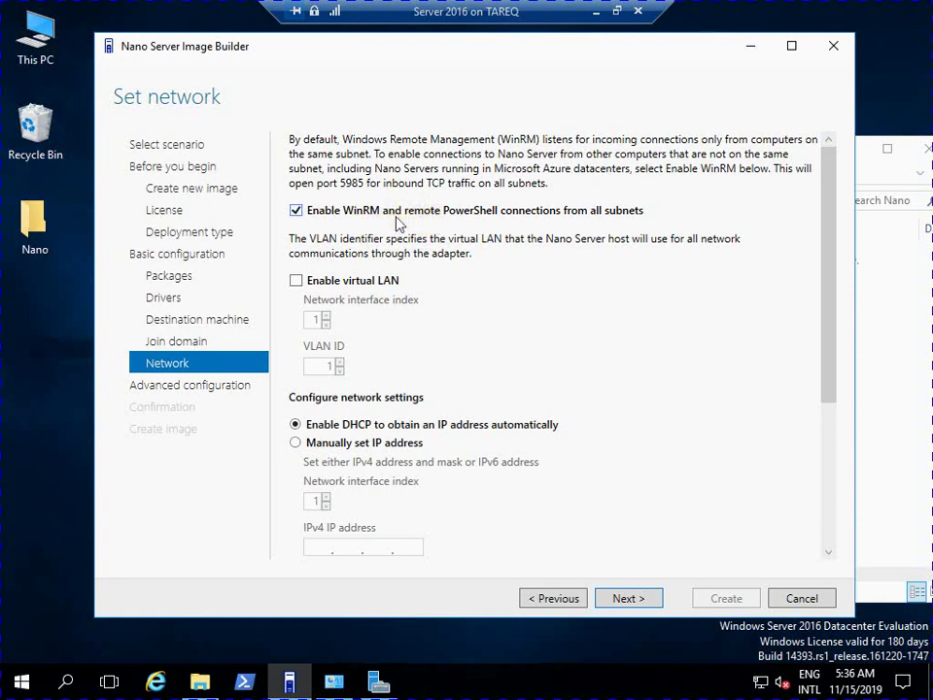
# Keep DHCP as the way to obtain an IP address in the network settings and continue to the advanced configuration.
pyautogui.scroll(-3, 321, 379)
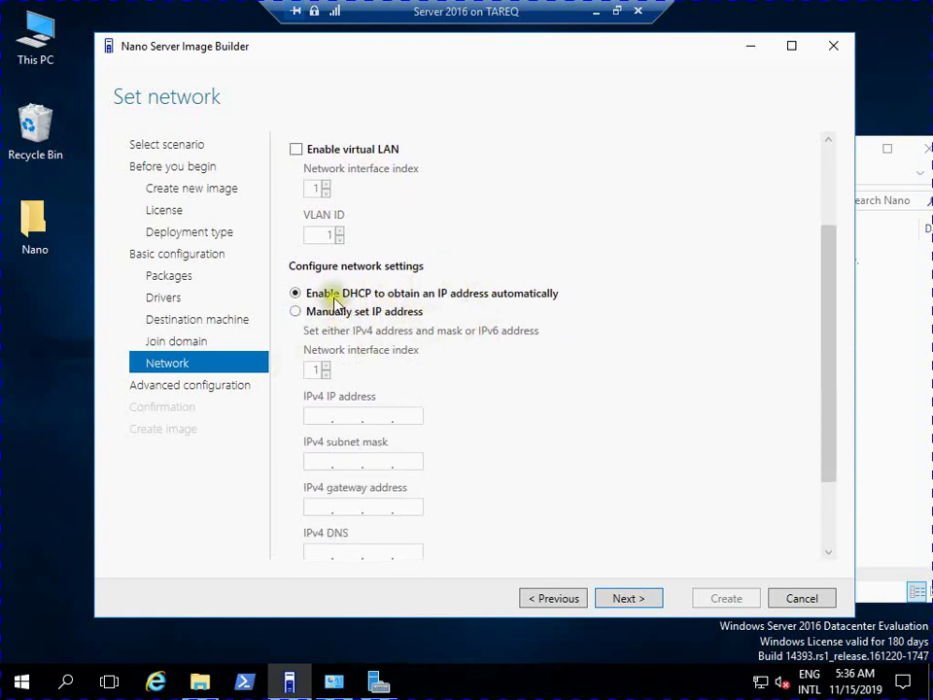
pyautogui.click(375, 315)
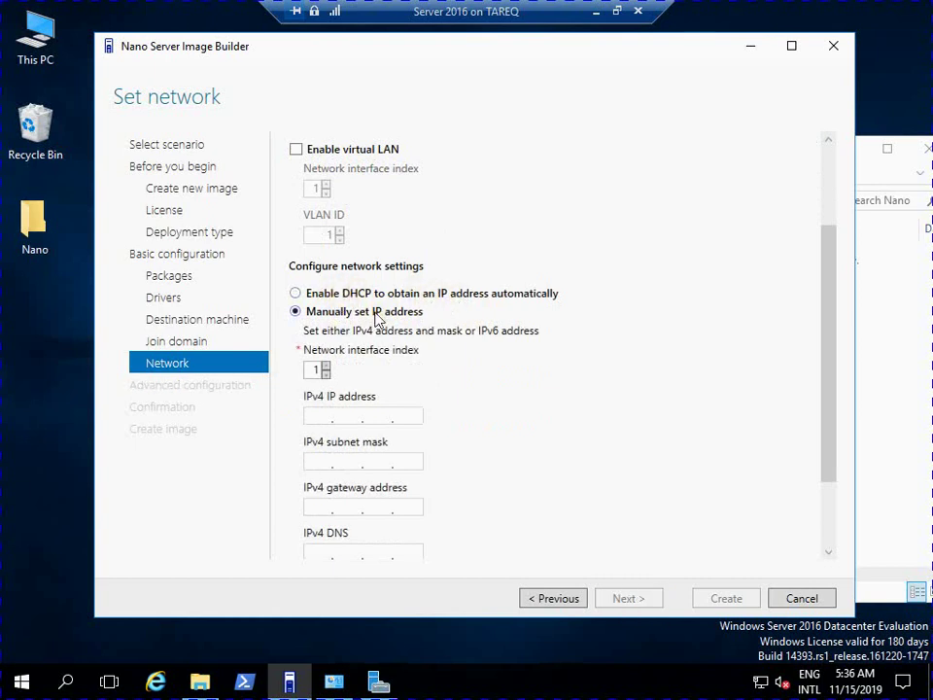
pyautogui.click(341, 295)
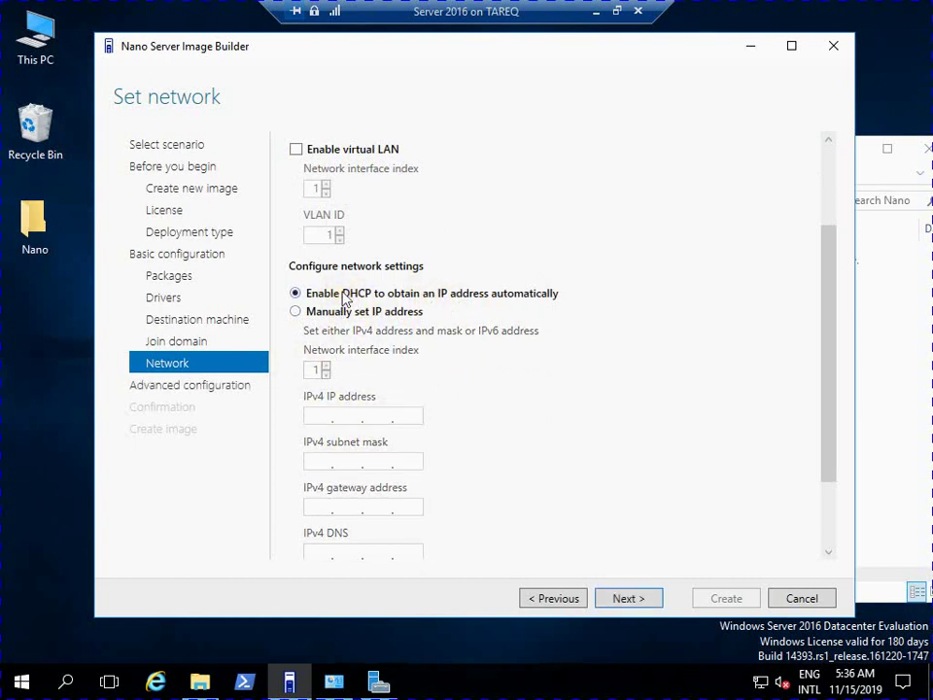
pyautogui.click(629, 598)
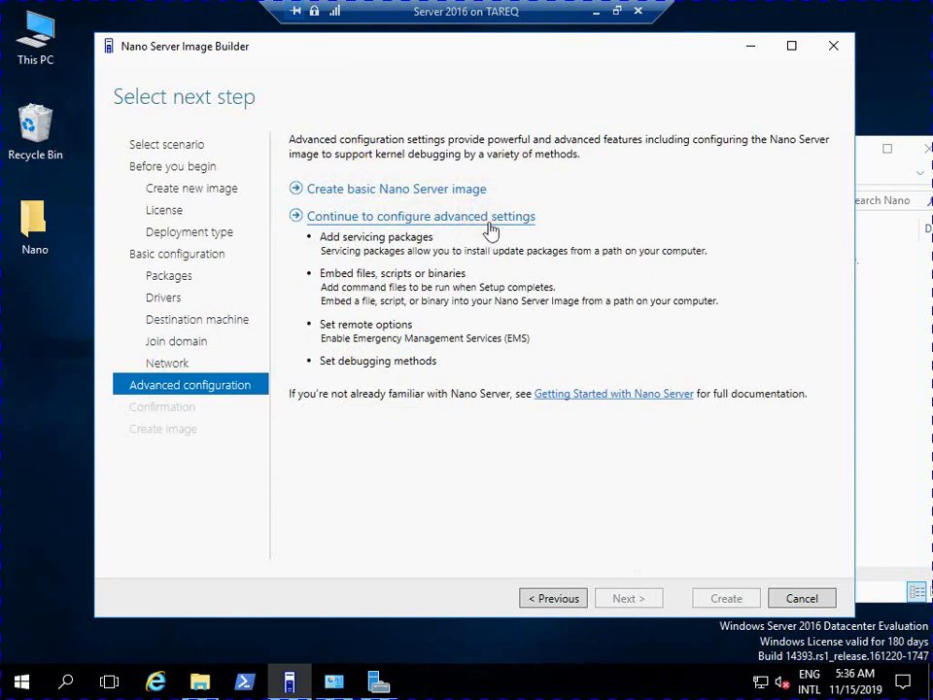
# Create the basic Nano Server image from the reviewed settings and close the wizard once the job is finished.
pyautogui.click(422, 190)
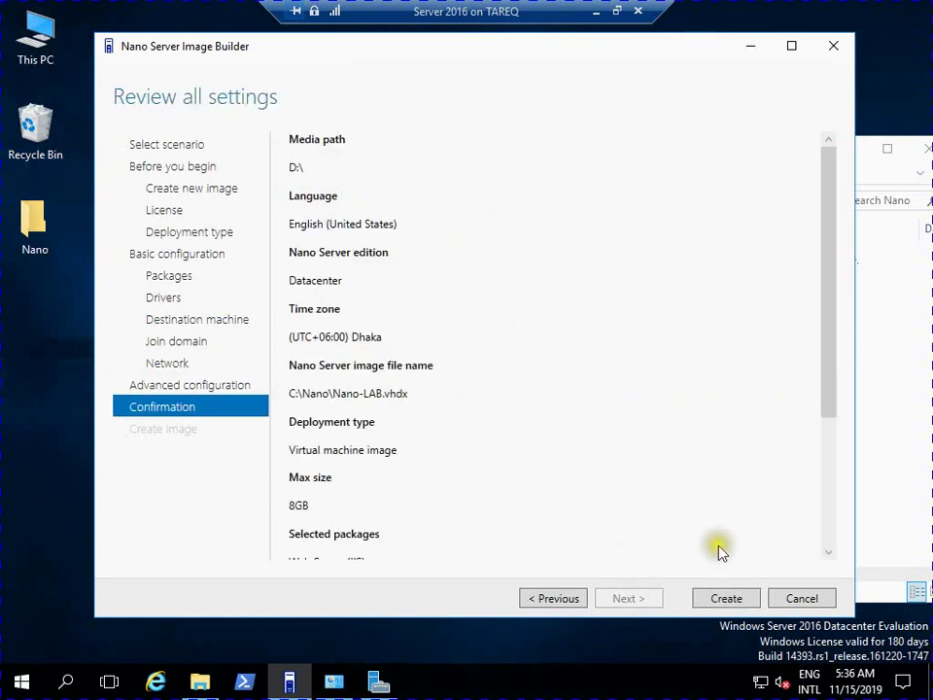
pyautogui.click(720, 597)
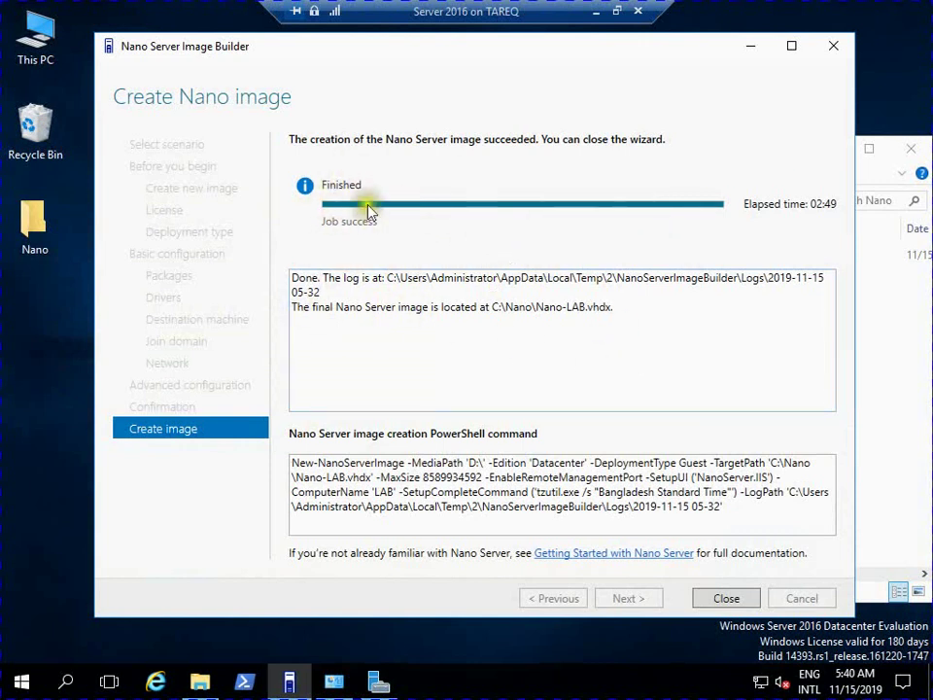
pyautogui.click(724, 599)
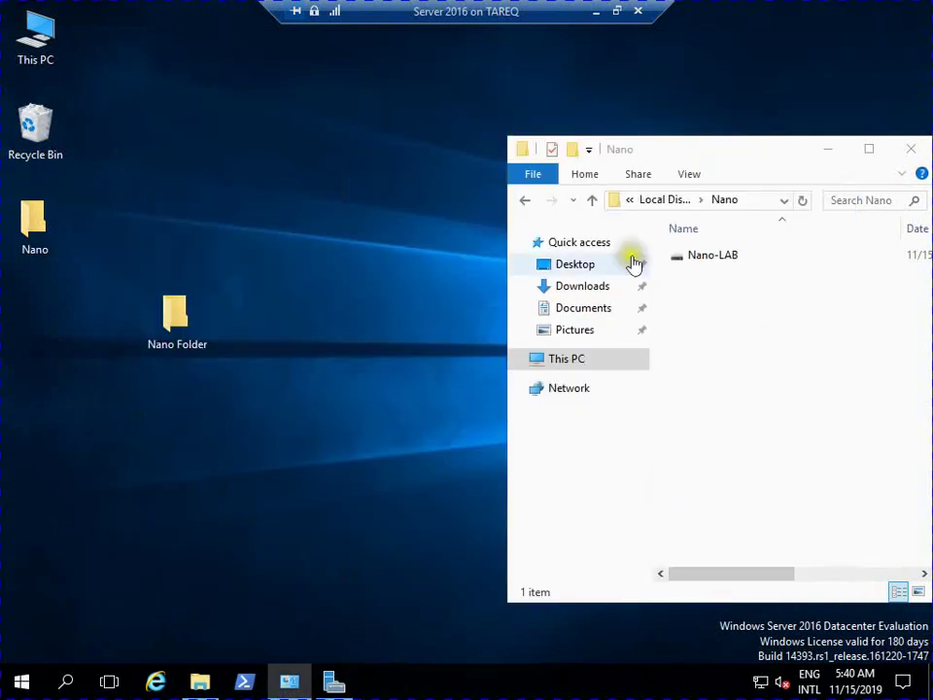
# Dismiss the image builder's error notice and close the open Nano folder and system properties windows.
pyautogui.moveTo(732, 157); pyautogui.dragTo(428, 162)
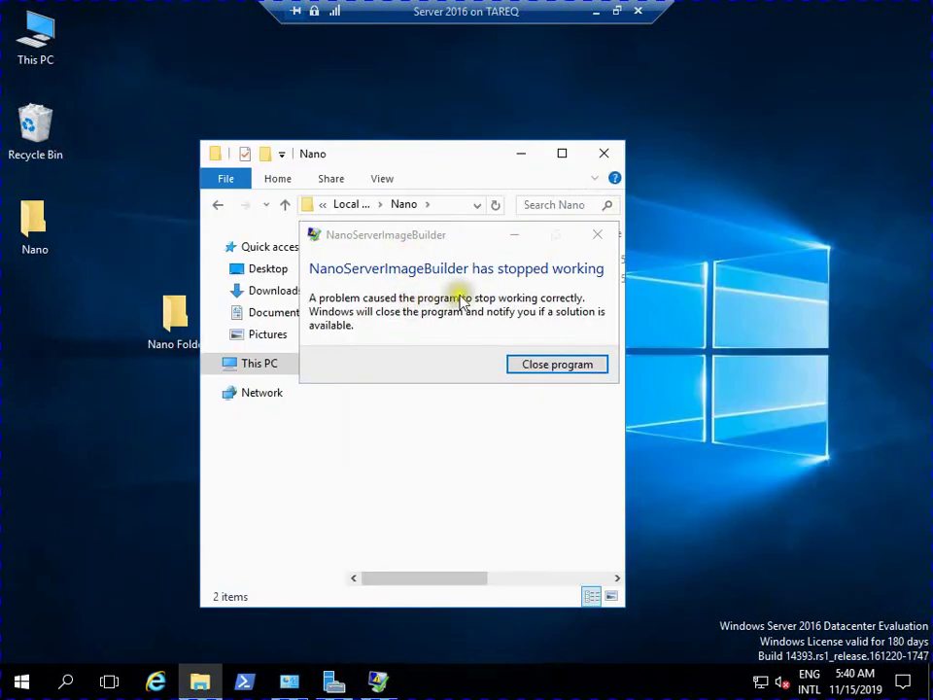
pyautogui.click(546, 364)
pyautogui.click(593, 157)
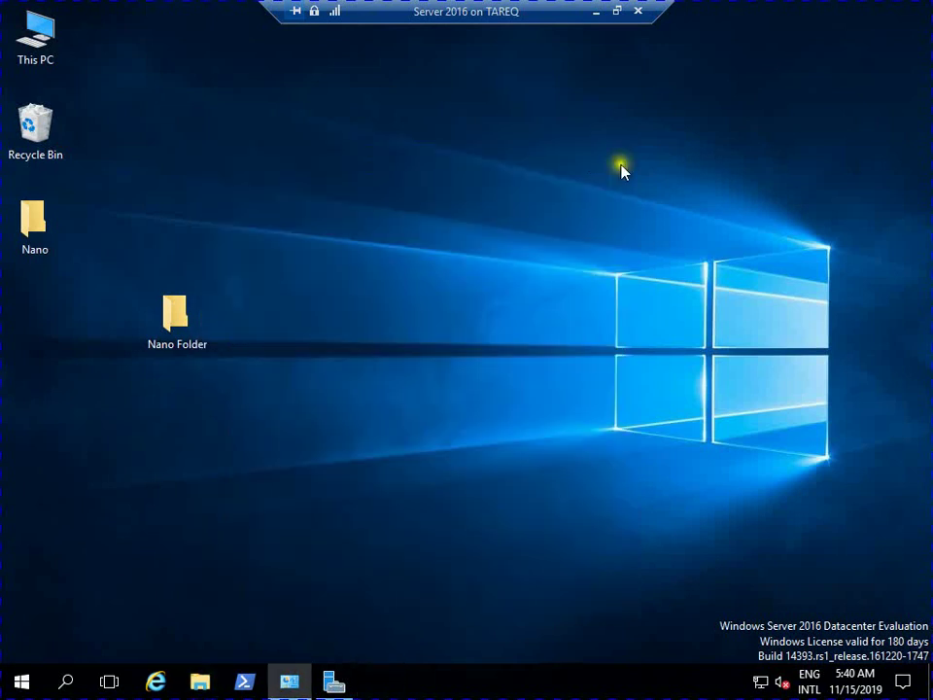
pyautogui.rightClick(28, 21)
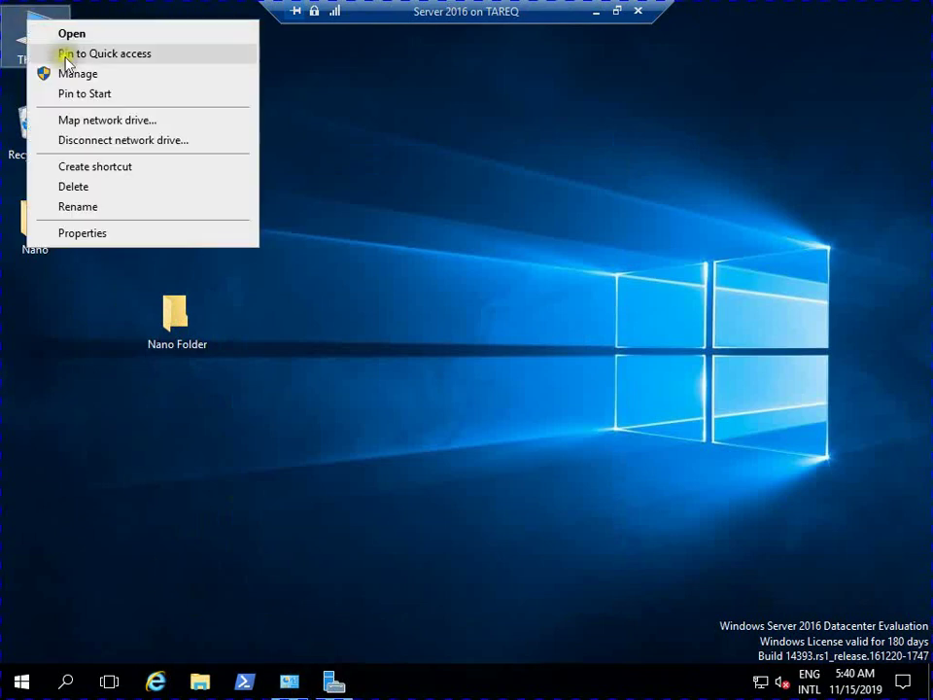
pyautogui.click(98, 234)
pyautogui.click(811, 80)
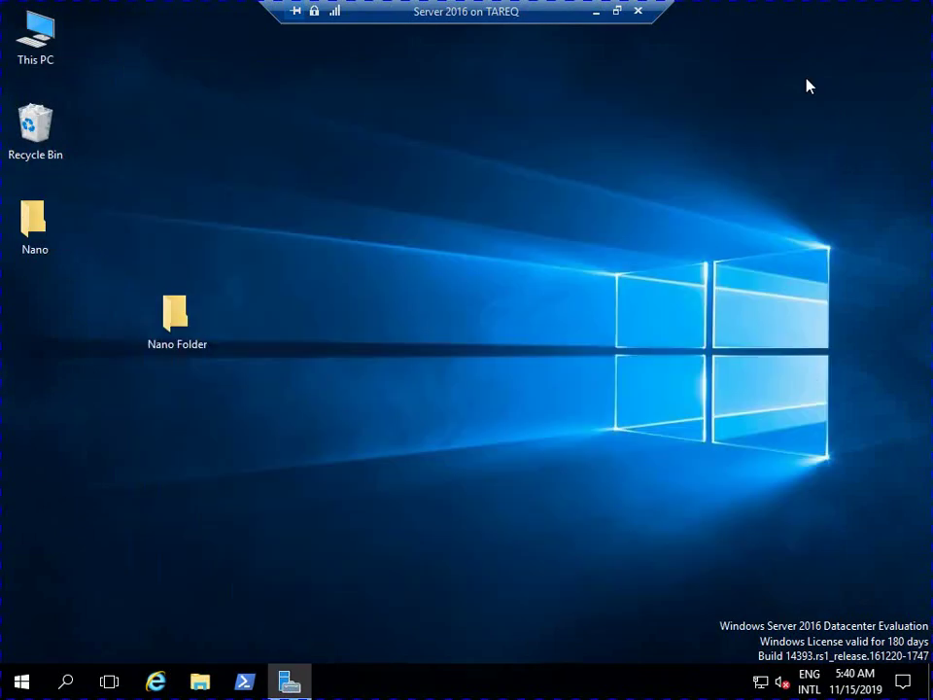
# Open the Nano folder on Local Disk (C:) in a maximized File Explorer window.
pyautogui.doubleClick(35, 34)
pyautogui.click(273, 364)
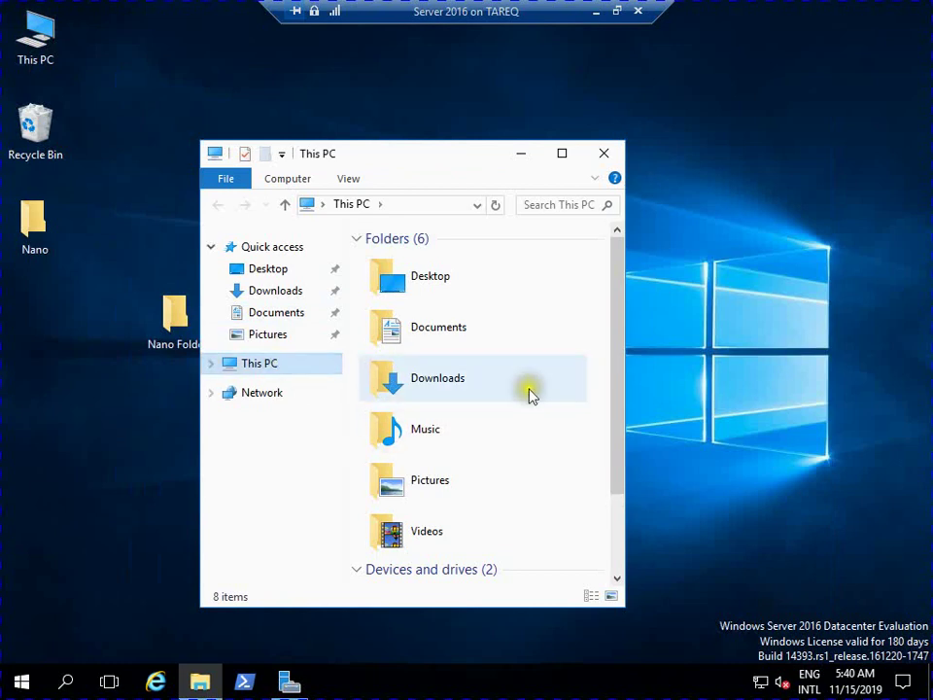
pyautogui.click(562, 153)
pyautogui.doubleClick(277, 250)
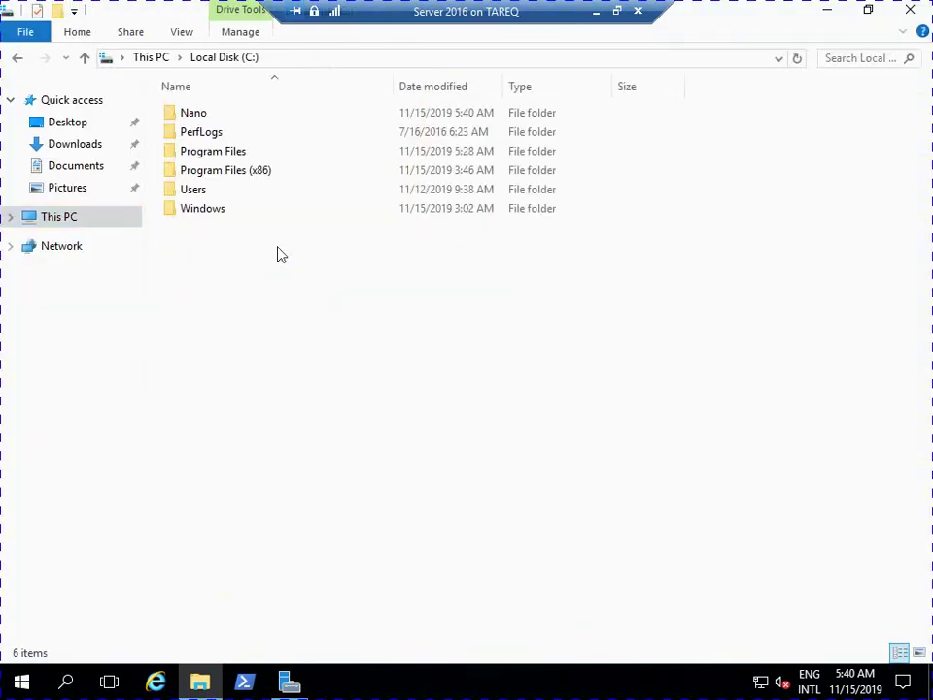
pyautogui.doubleClick(192, 112)
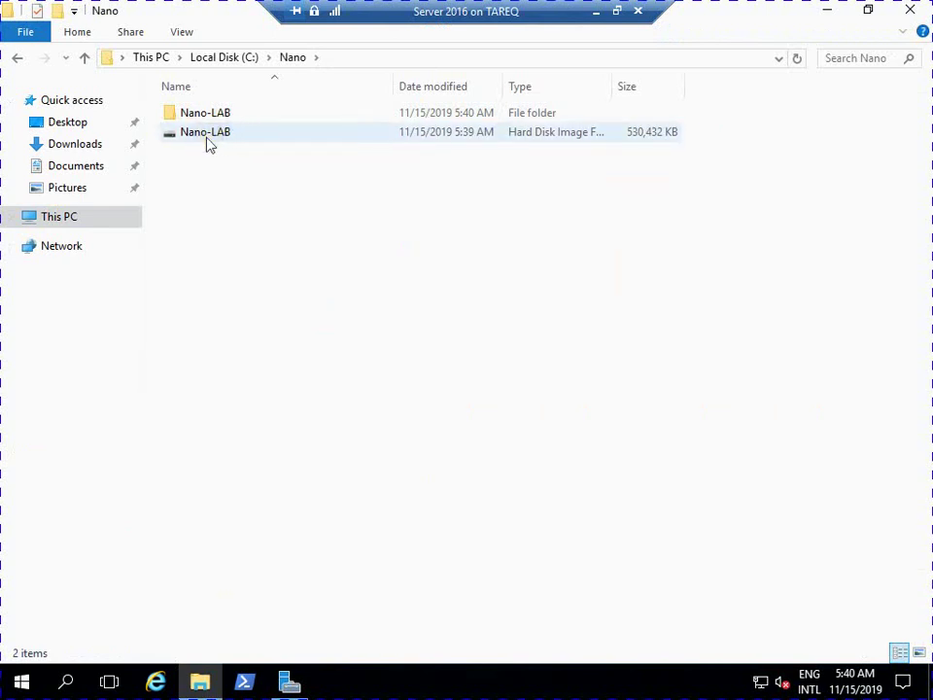
# Fit the Type column to its contents and show file name extensions in the Nano folder.
pyautogui.doubleClick(613, 81)
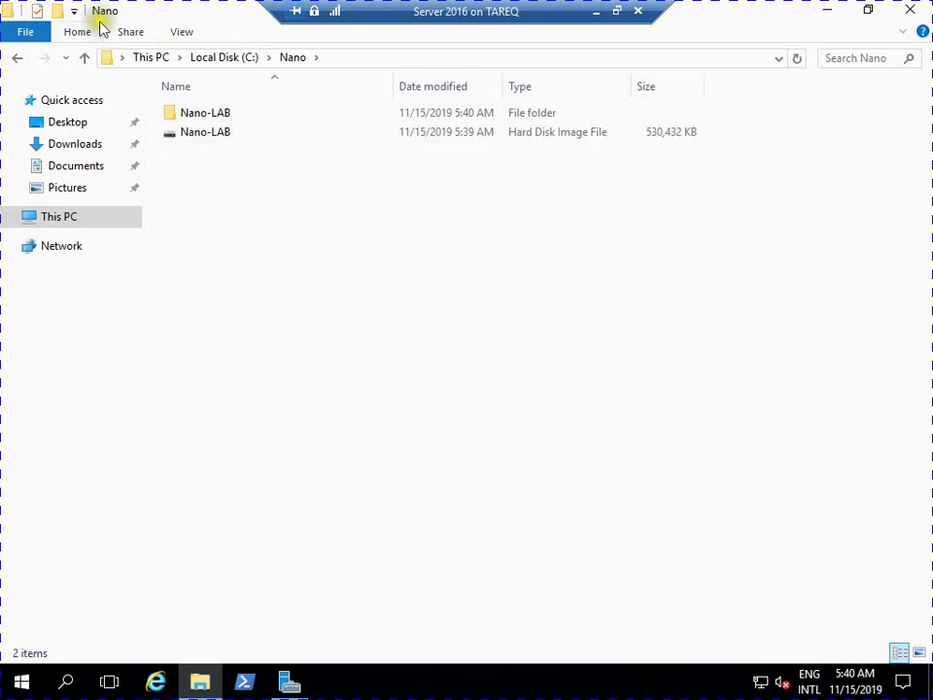
pyautogui.click(184, 34)
pyautogui.click(696, 77)
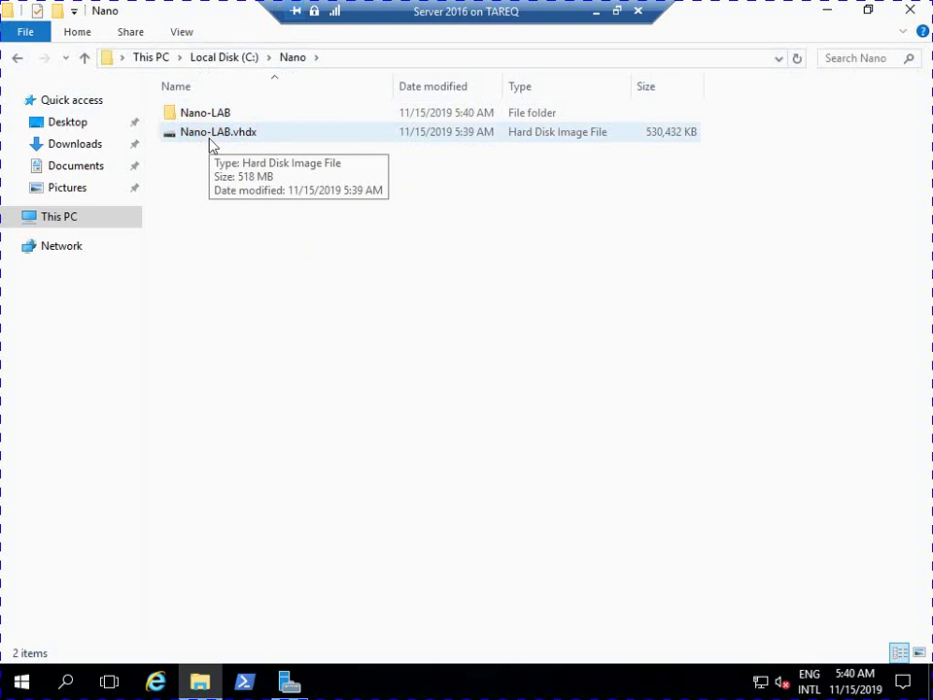
# Copy Nano-LAB.vhdx from the virtual machine's Nano folder to the host computer's desktop.
pyautogui.click(869, 12)
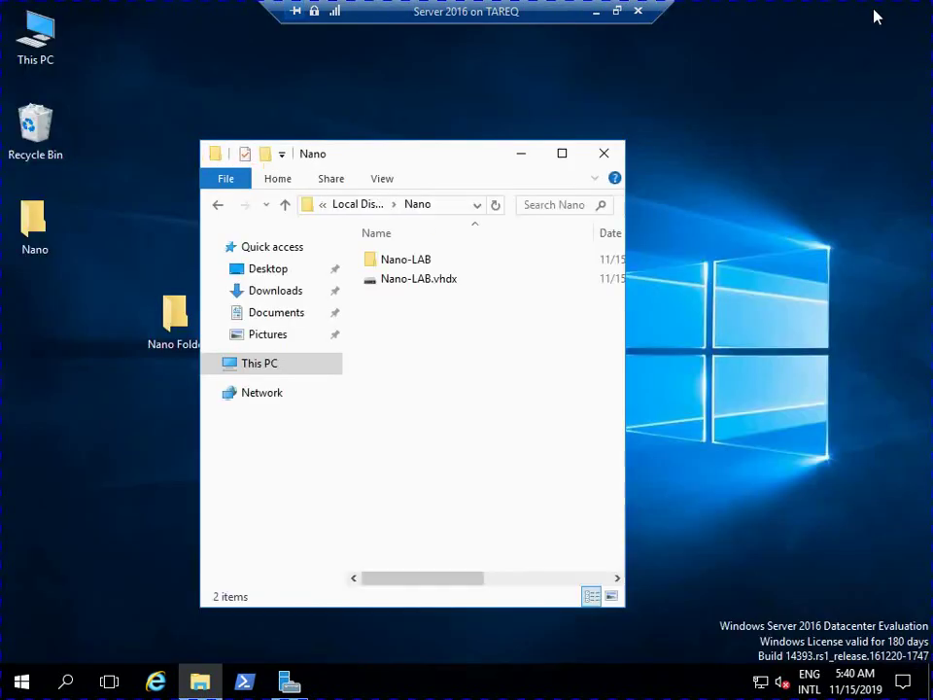
pyautogui.click(413, 284)
pyautogui.rightClick(413, 283)
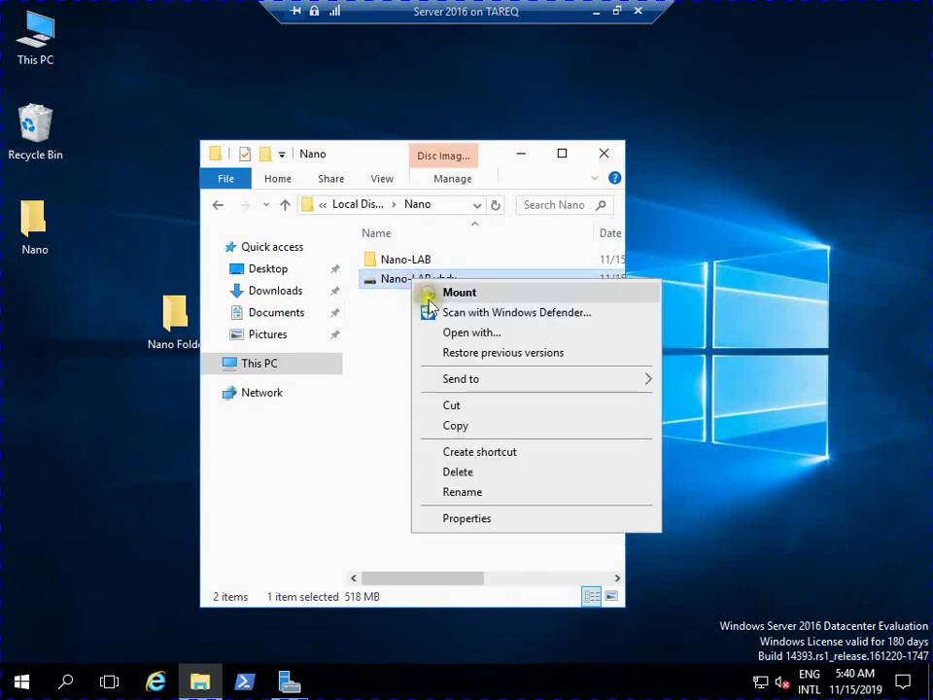
pyautogui.click(456, 426)
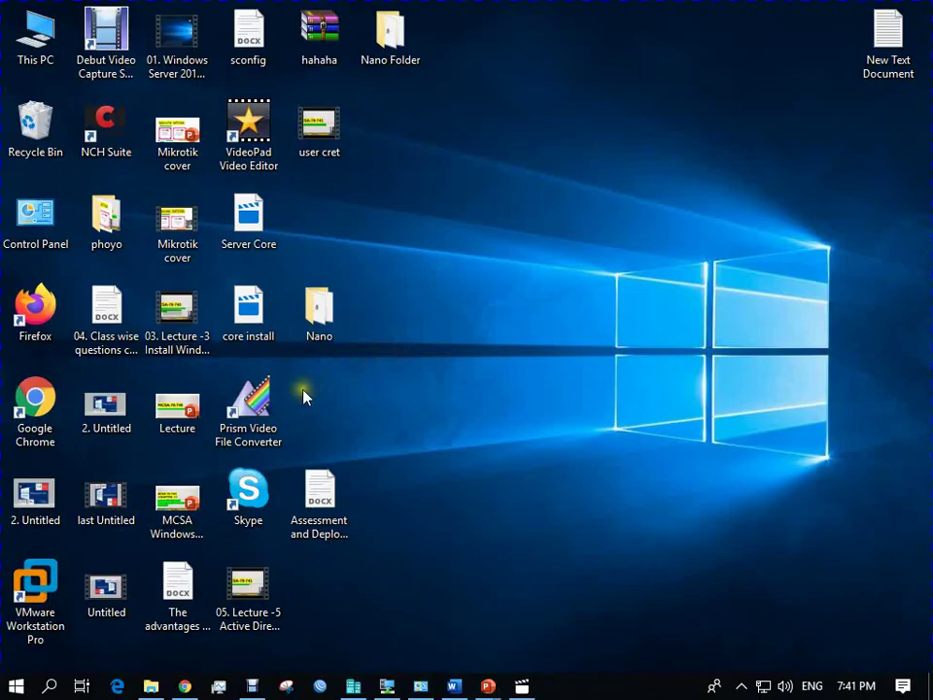
pyautogui.rightClick(303, 395)
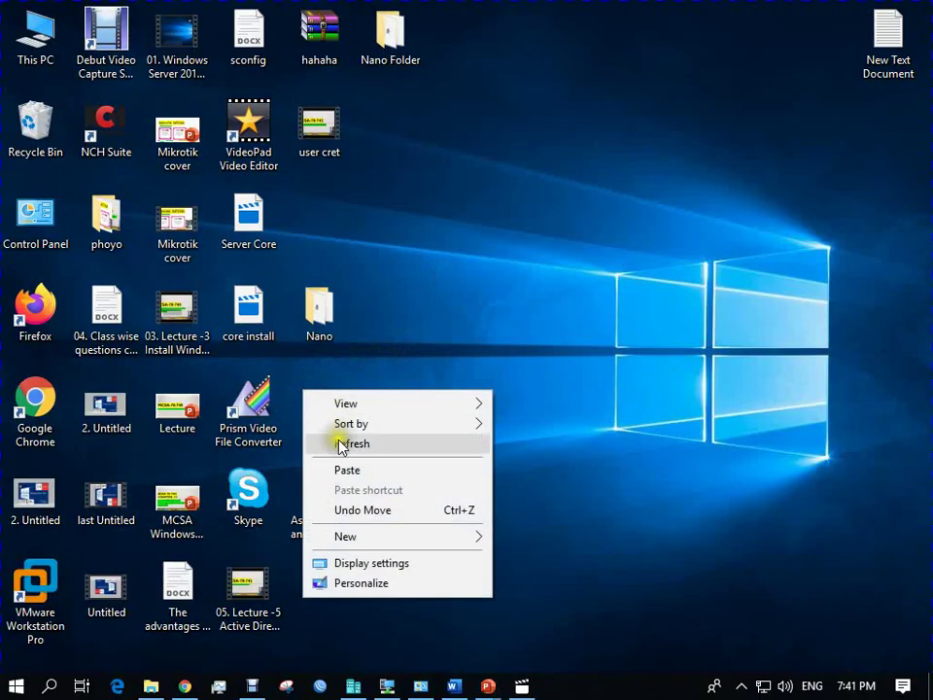
pyautogui.click(347, 472)
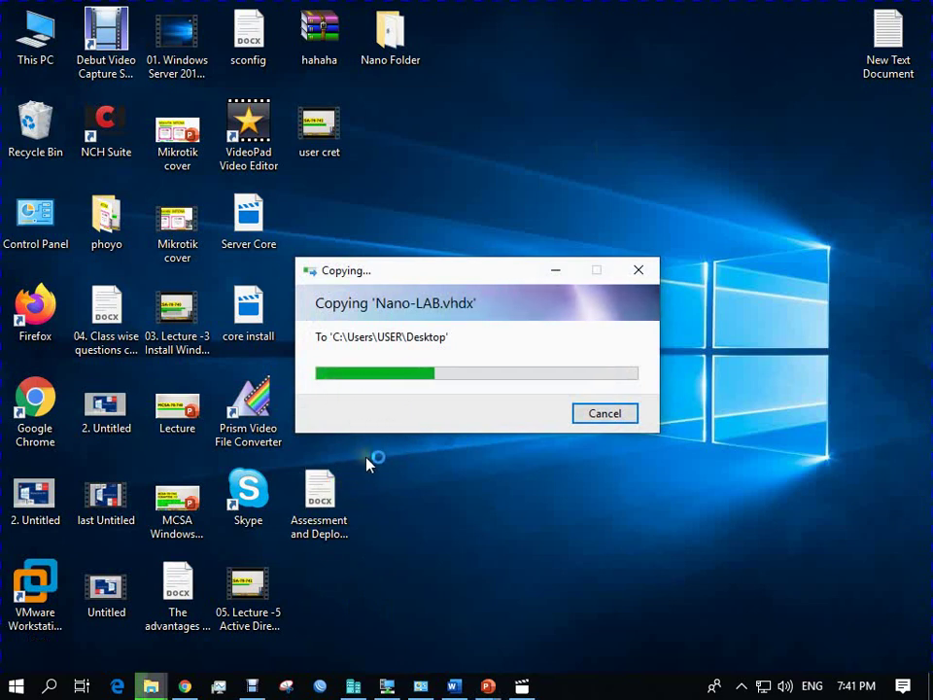
# Switch to Hyper-V Manager, start creating a new virtual machine and continue to its name and location settings.
pyautogui.click(356, 689)
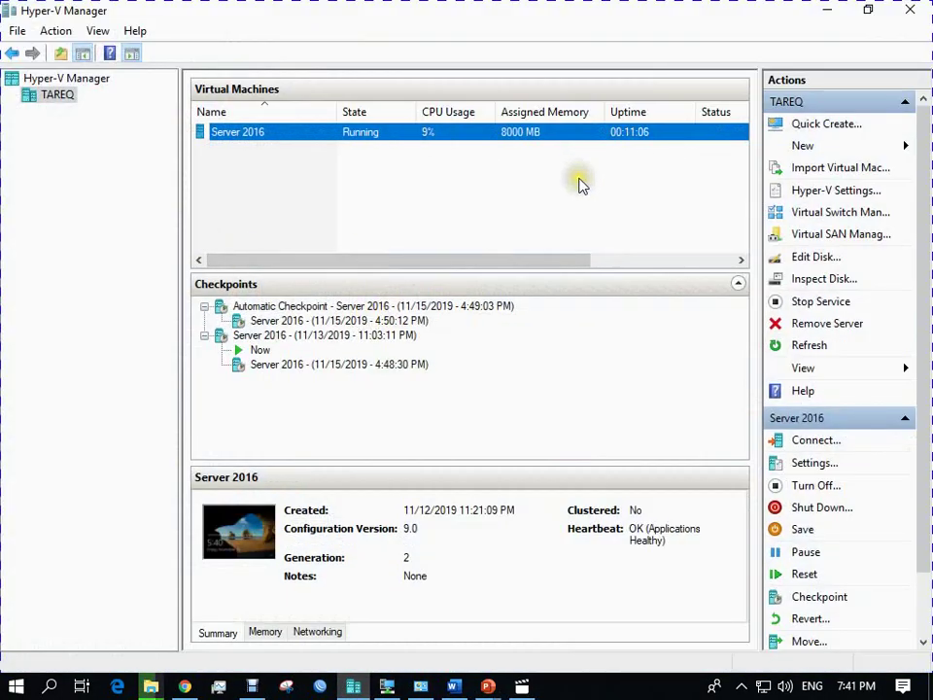
pyautogui.click(899, 153)
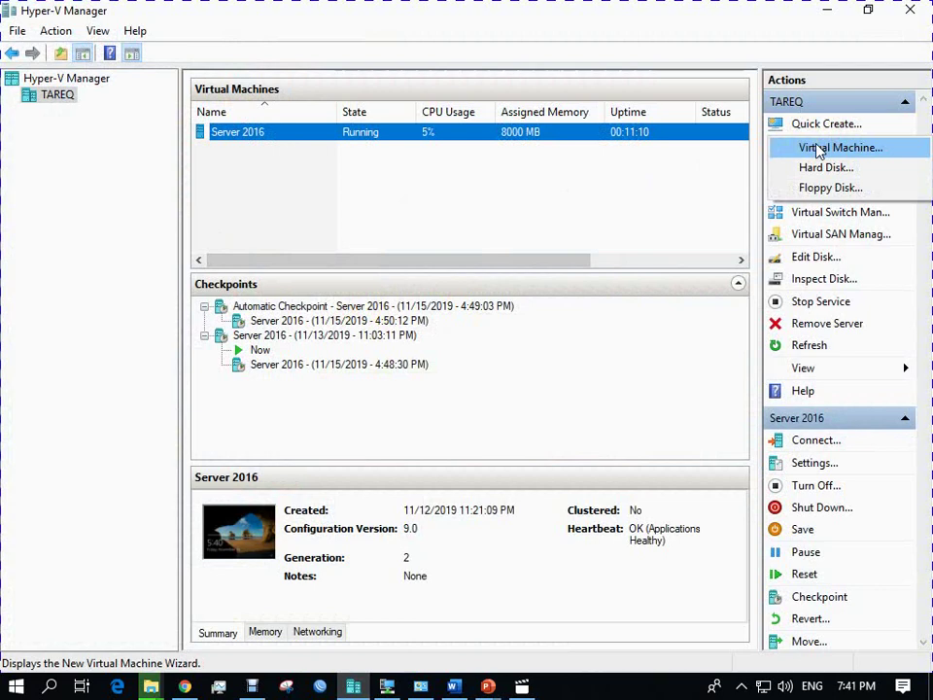
pyautogui.click(816, 150)
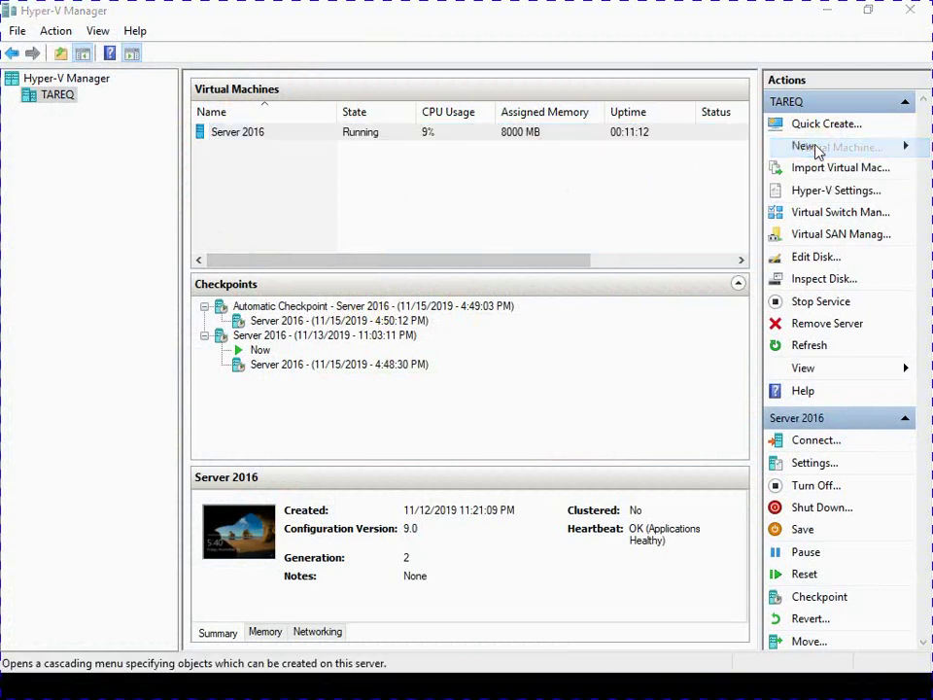
pyautogui.click(588, 552)
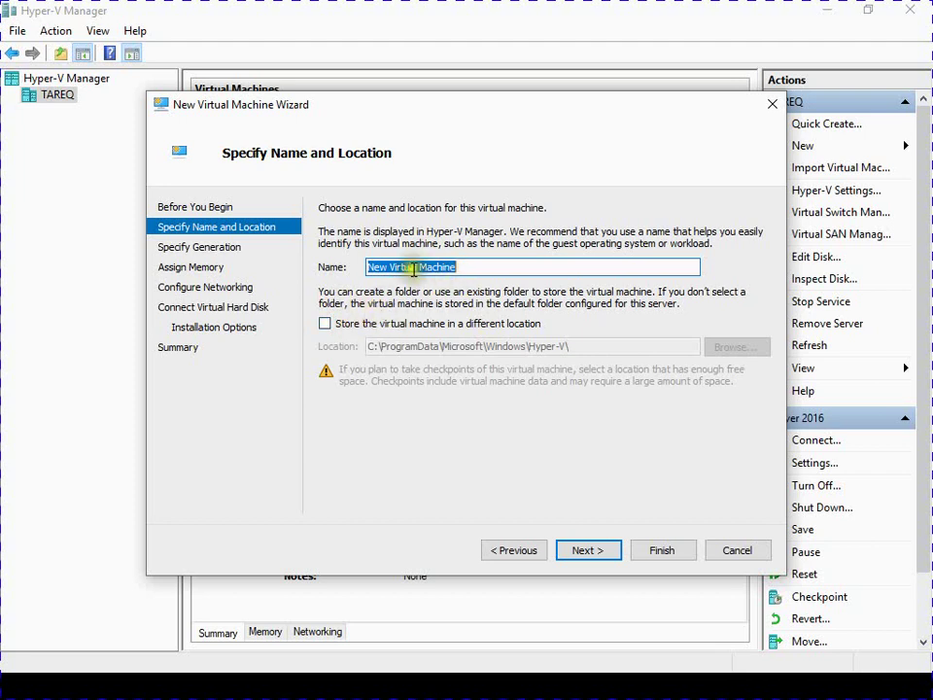
# Replace the default virtual machine name with Nano Server.
pyautogui.click(459, 266)
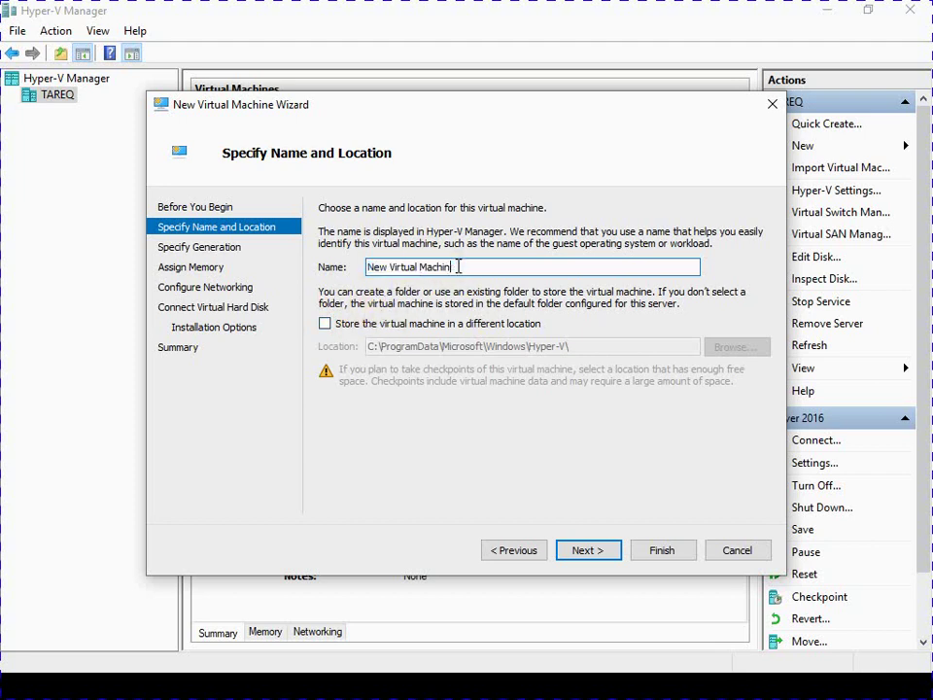
pyautogui.press('BackSpace')
pyautogui.press('BackSpace')
pyautogui.press('BackSpace')
pyautogui.press('BackSpace')
pyautogui.press('BackSpace')
pyautogui.press('BackSpace')
pyautogui.press('BackSpace')
pyautogui.press('BackSpace')
pyautogui.press('BackSpace')
pyautogui.press('BackSpace')
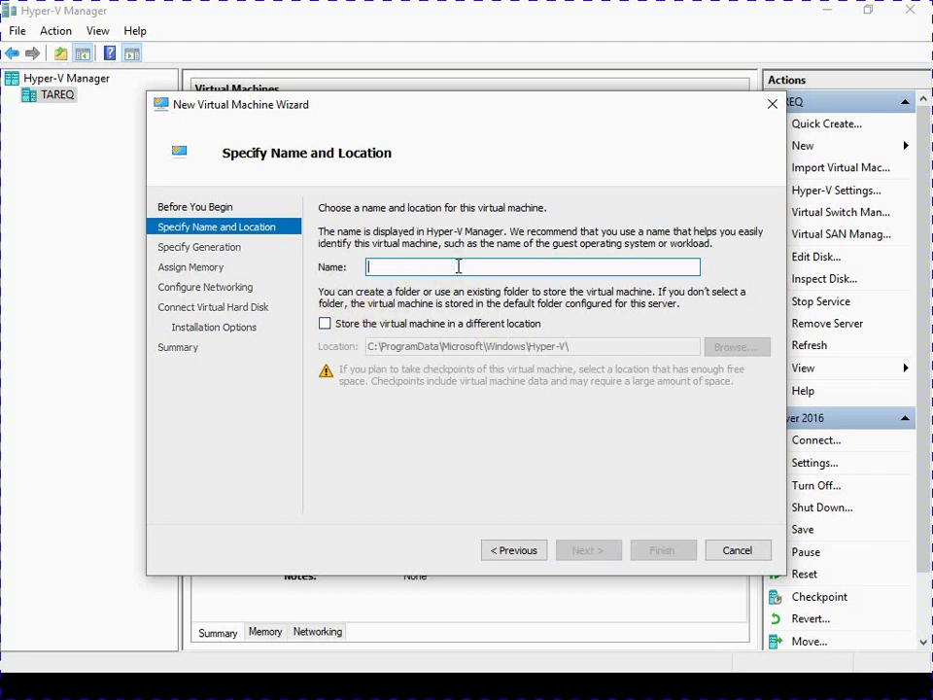
pyautogui.write('Nano Server')
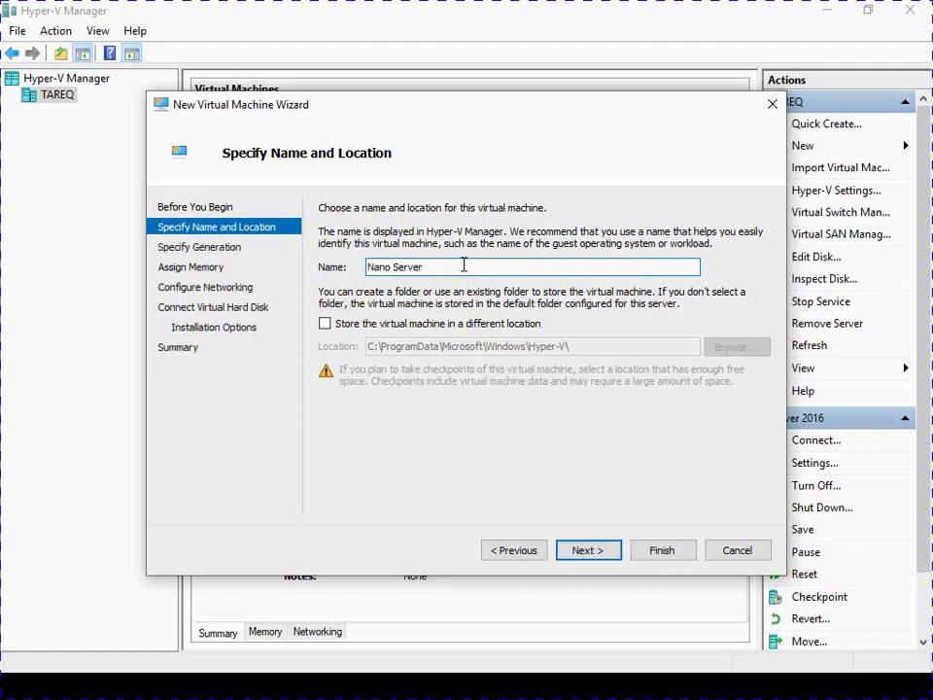
# Choose to store the virtual machine in a different location and browse to the Hyper-V folder on IDB (F:).
pyautogui.click(385, 325)
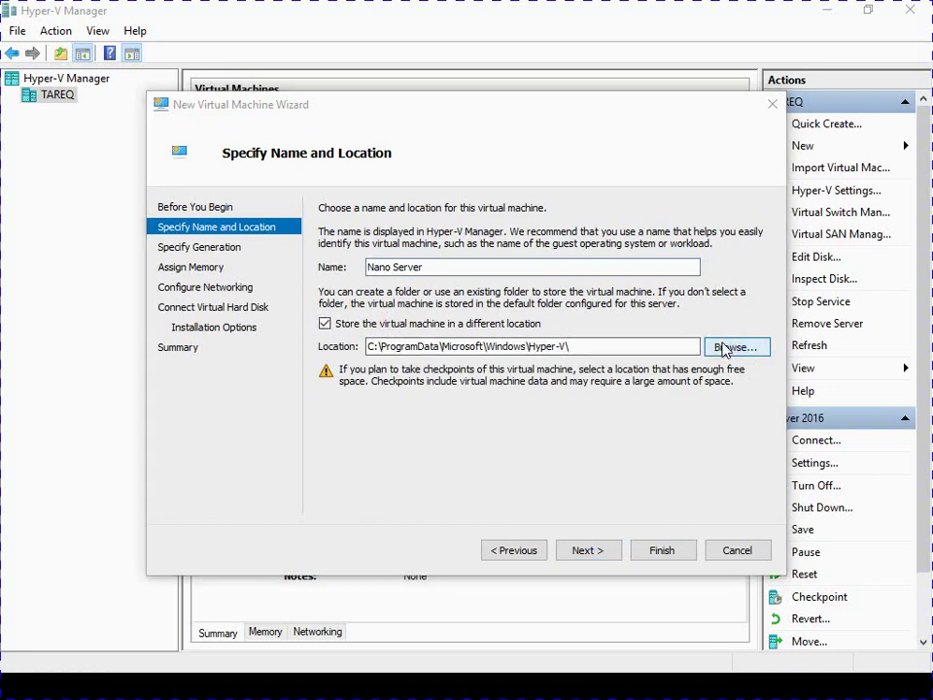
pyautogui.click(728, 349)
pyautogui.click(219, 466)
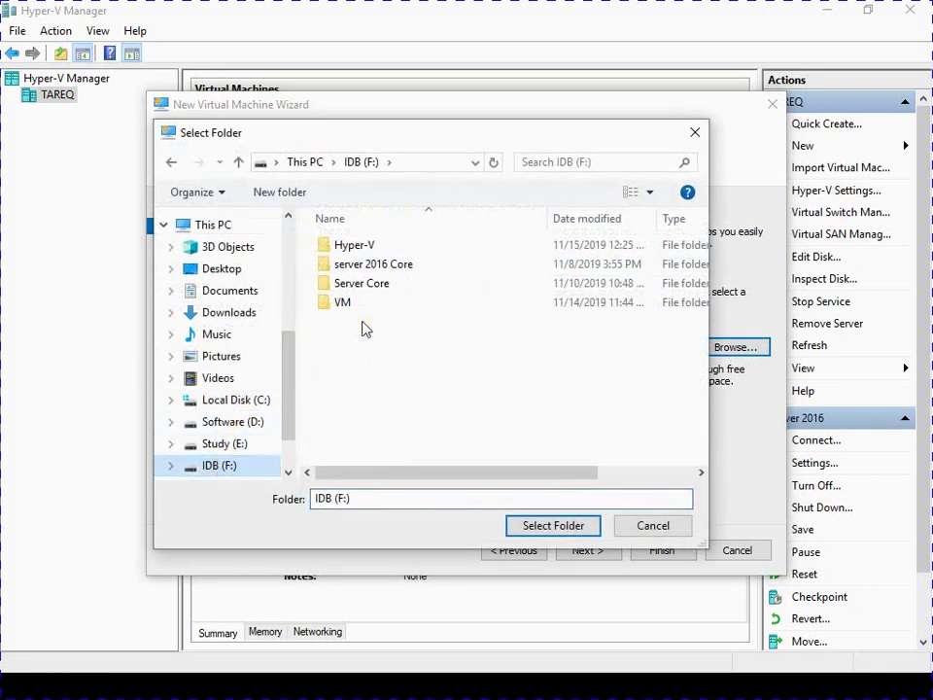
pyautogui.doubleClick(383, 246)
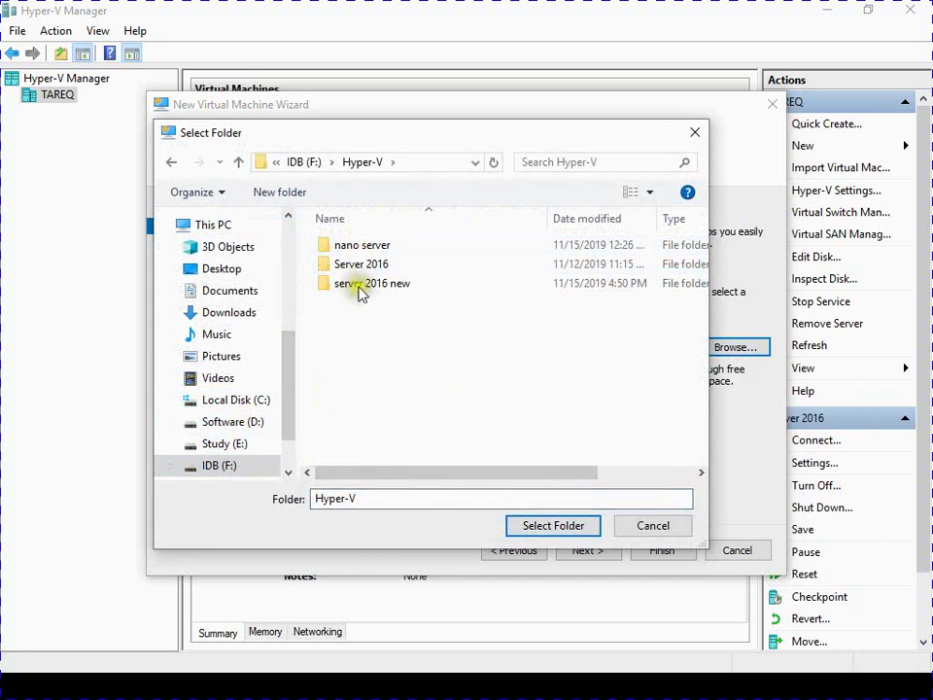
# Create a folder named nano server, merging it with the existing one, and accept New folder as the virtual machine's location.
pyautogui.click(297, 192)
pyautogui.write('nano server')
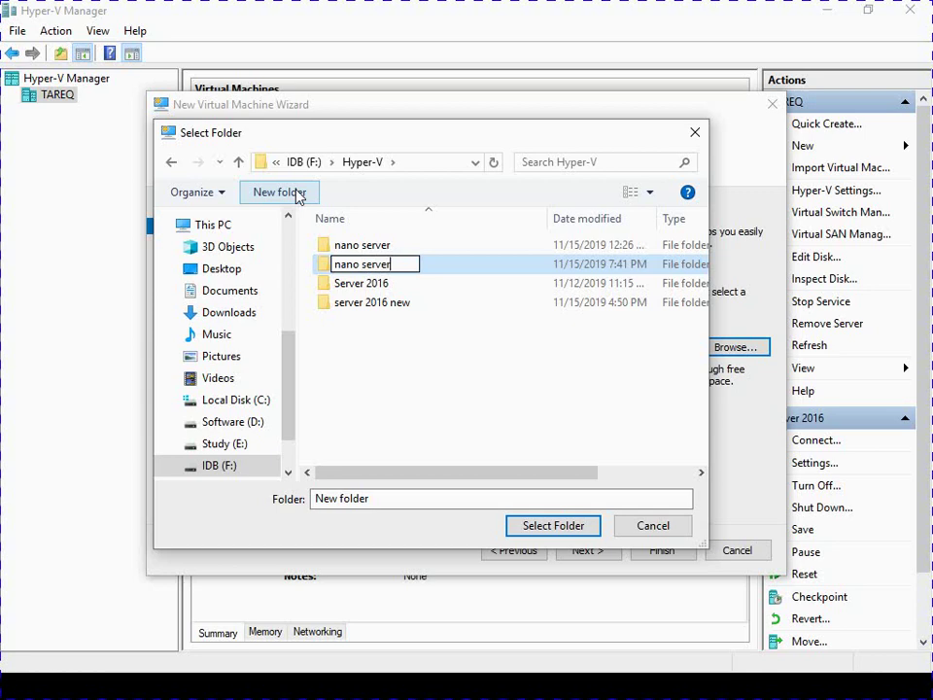
pyautogui.click(434, 264)
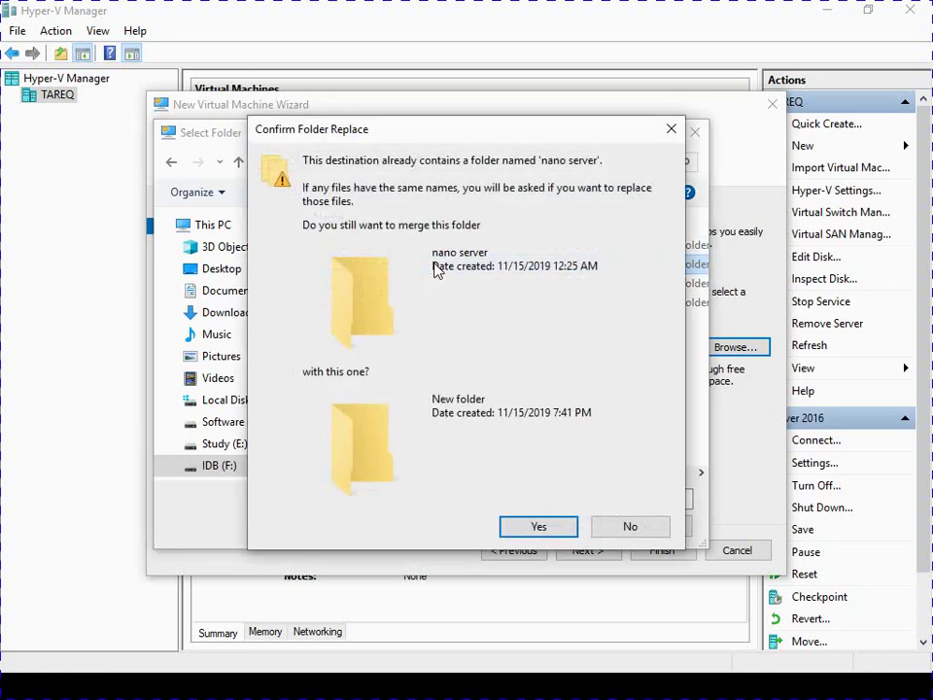
pyautogui.click(538, 525)
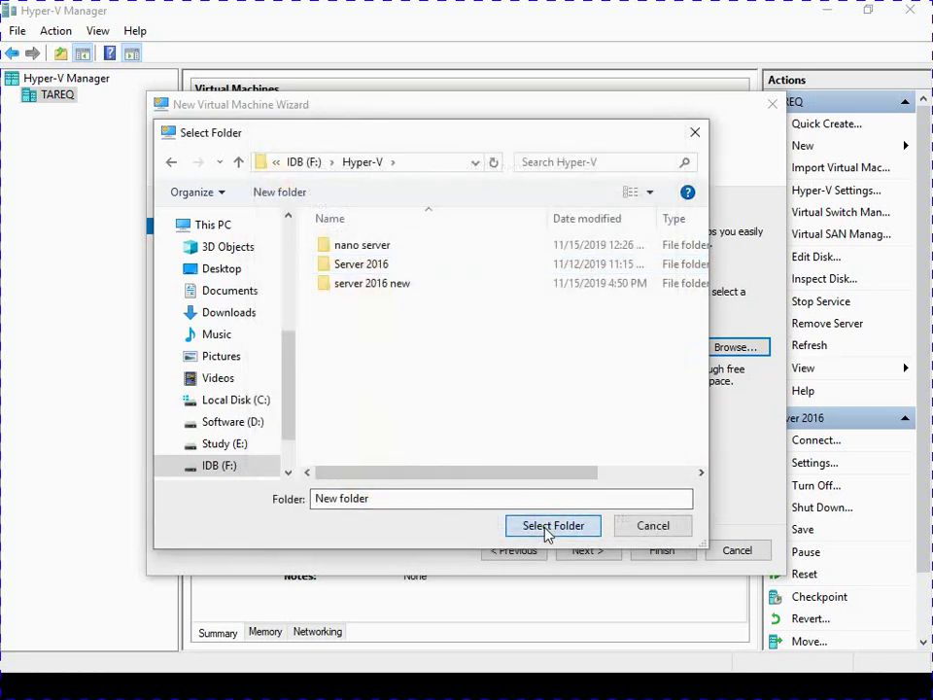
pyautogui.click(544, 527)
pyautogui.click(588, 551)
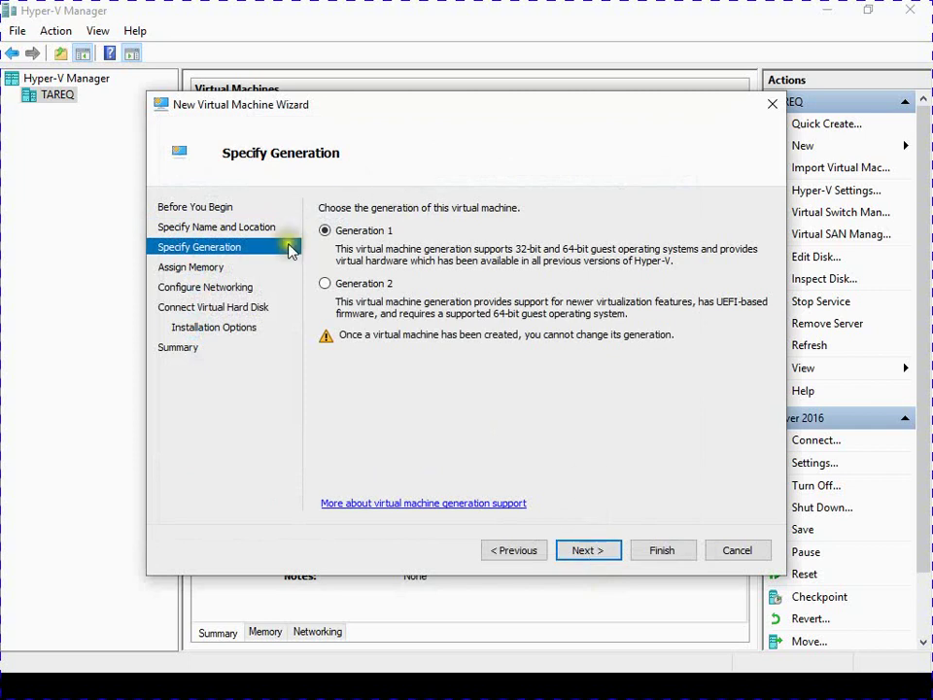
# Make the virtual machine Generation 2 and assign it 2048 MB of startup memory.
pyautogui.click(352, 282)
pyautogui.click(583, 550)
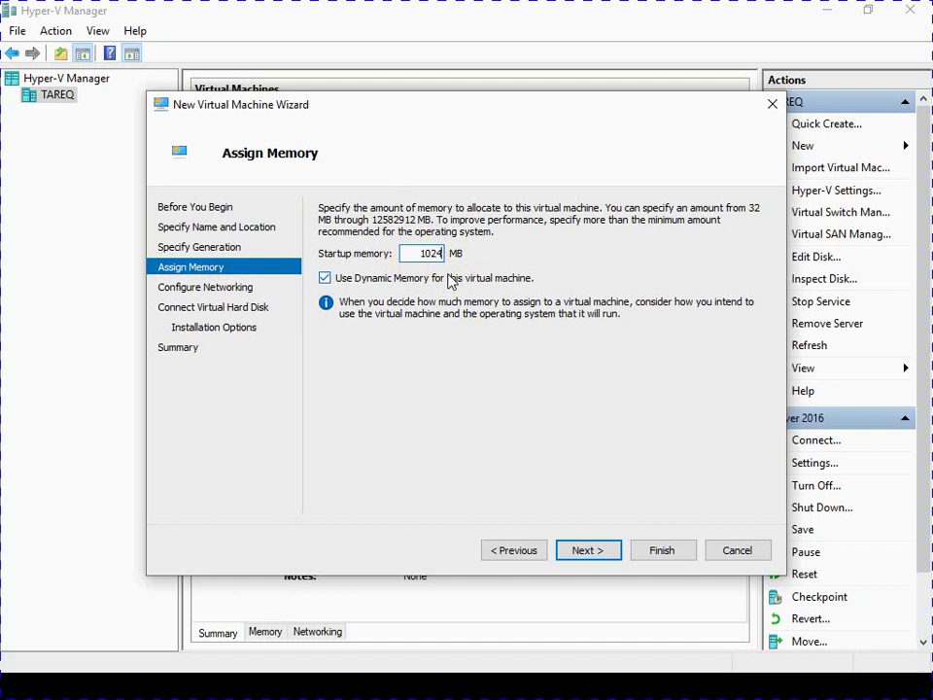
pyautogui.press('BackSpace')
pyautogui.press('BackSpace')
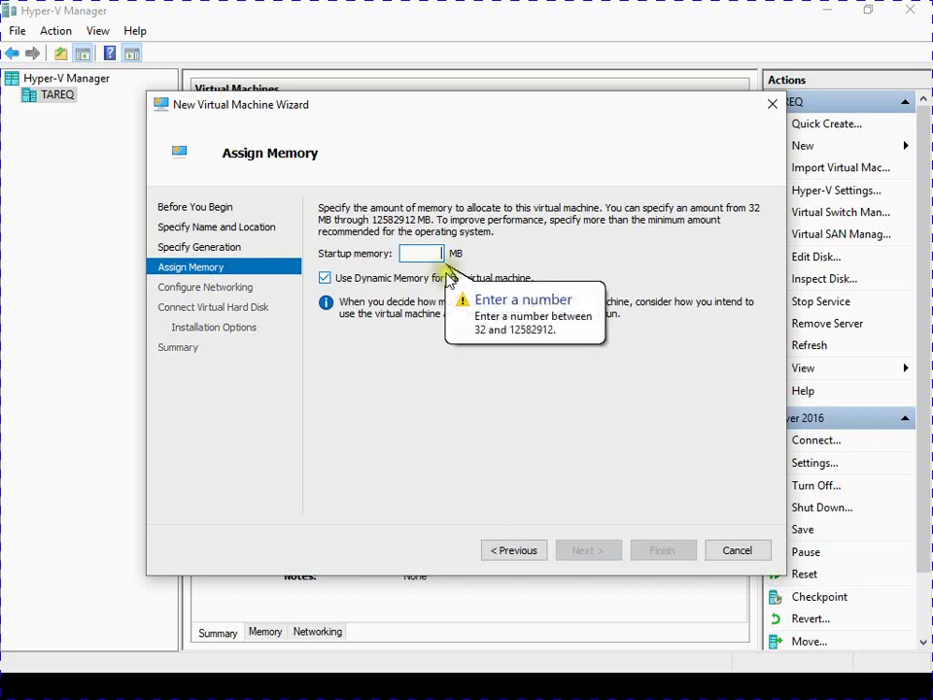
pyautogui.write('2048')
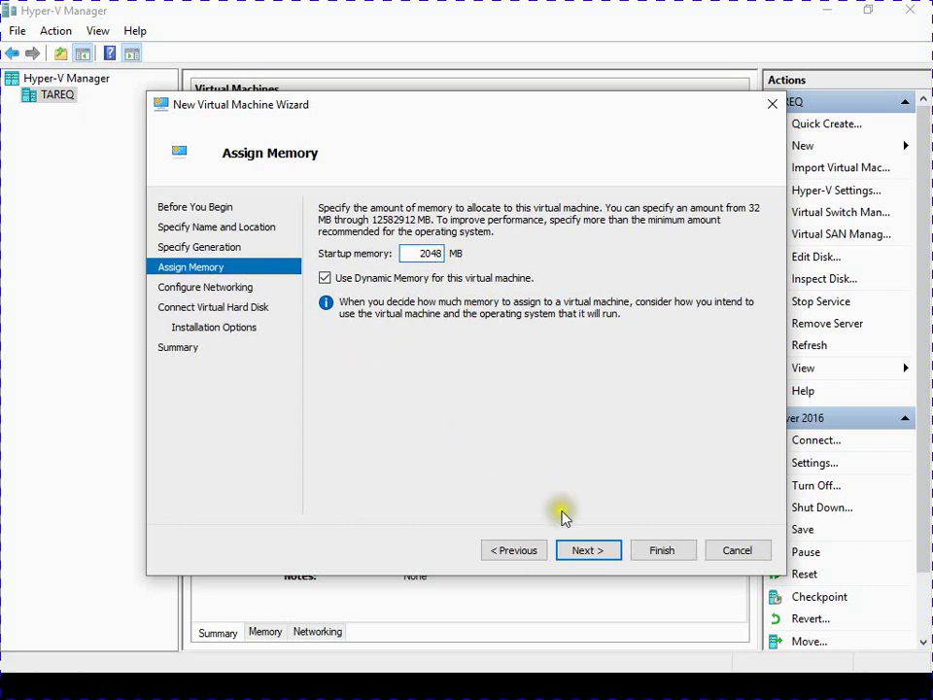
pyautogui.click(586, 550)
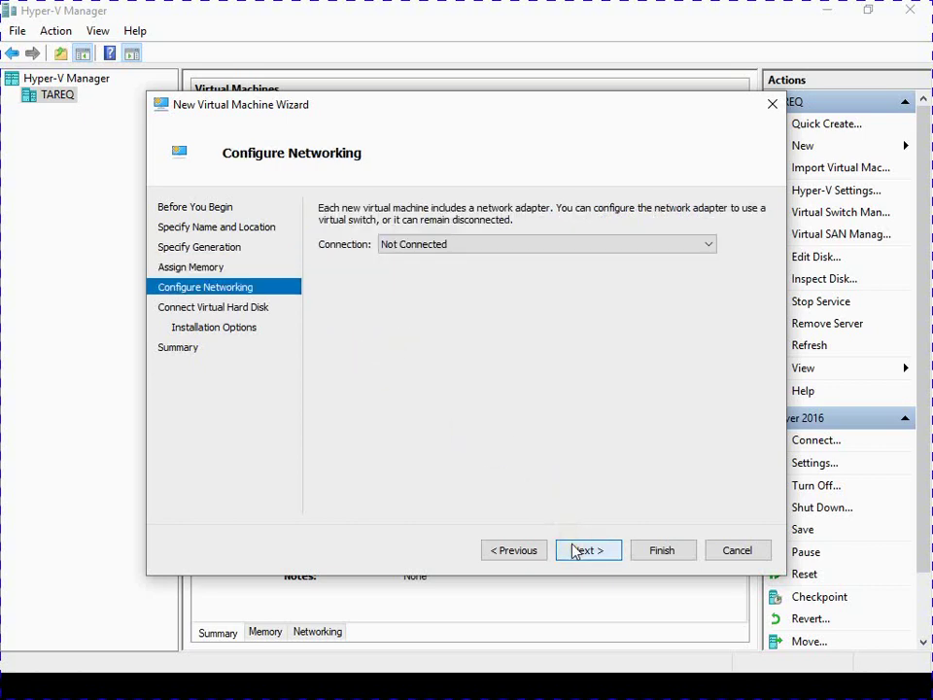
# Connect the virtual machine's network adapter to Default Switch and continue to the virtual hard disk settings.
pyautogui.click(696, 247)
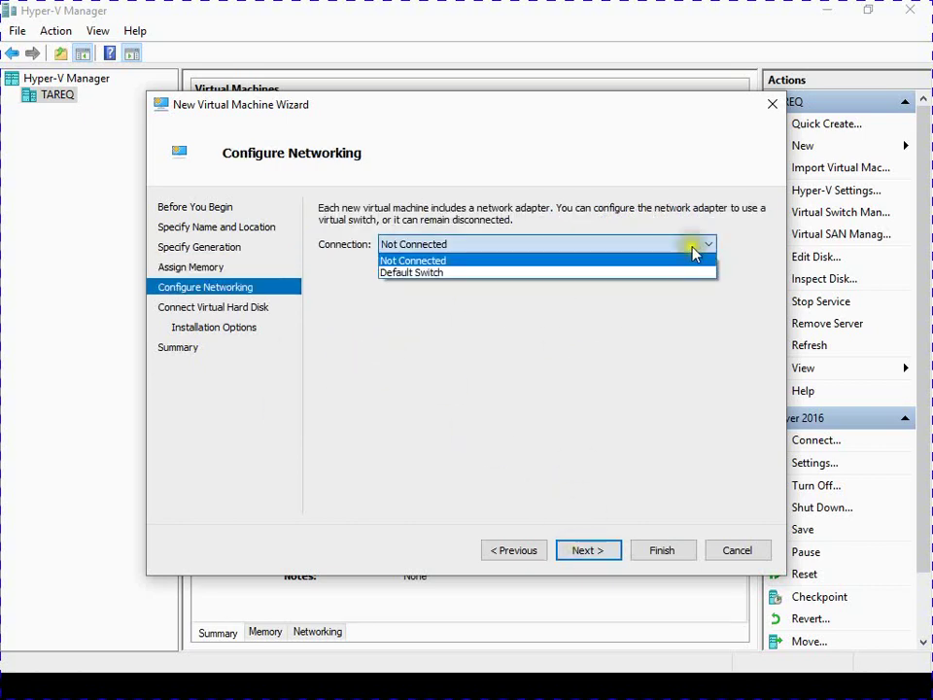
pyautogui.click(473, 273)
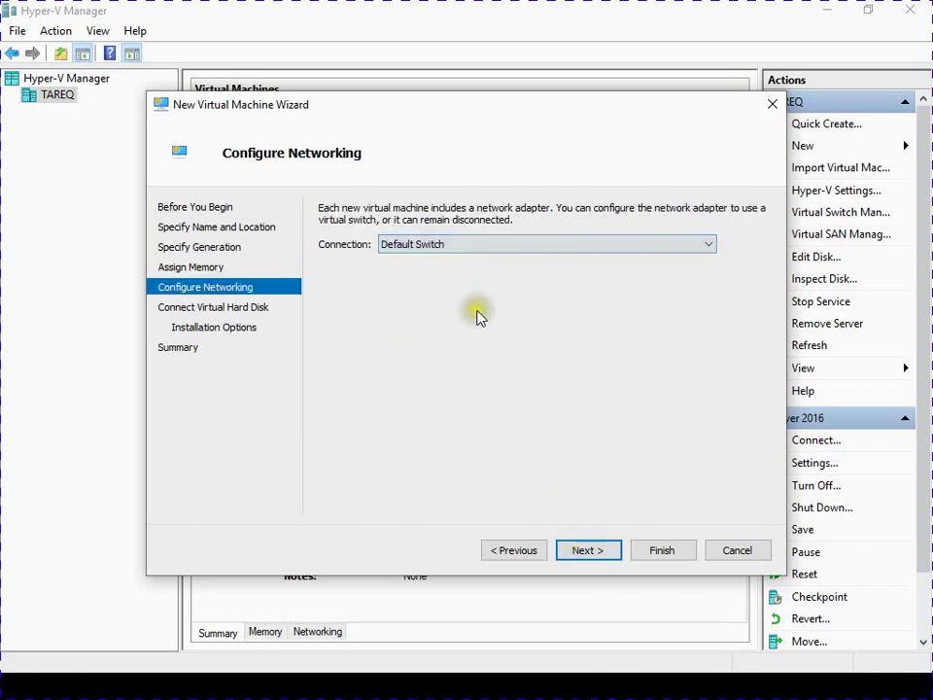
pyautogui.click(586, 550)
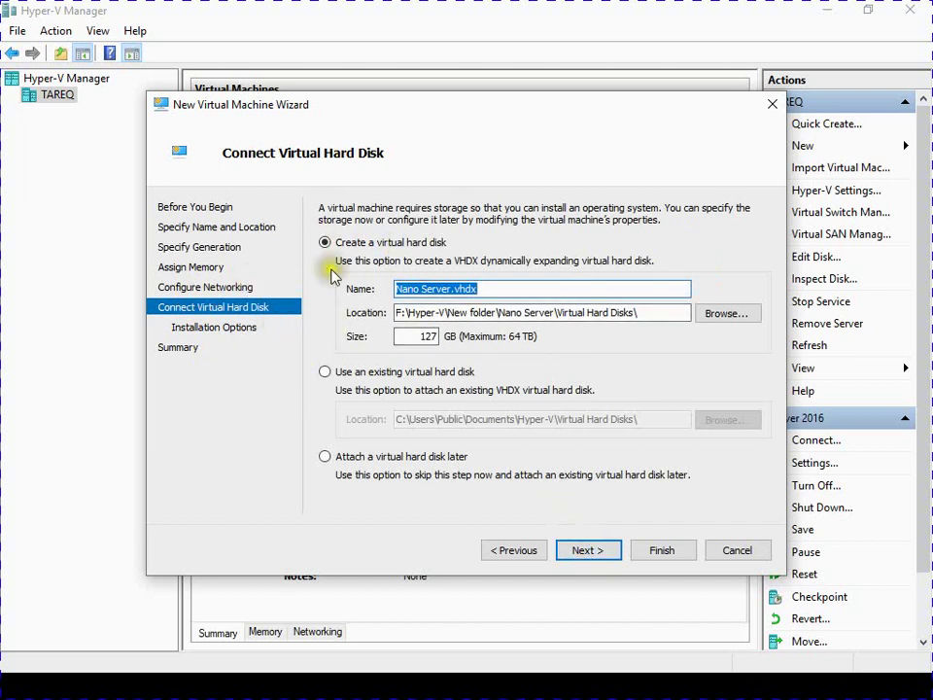
# Attach the existing virtual hard disk Nano-LAB.vhdx from the desktop and finish creating the virtual machine.
pyautogui.click(379, 373)
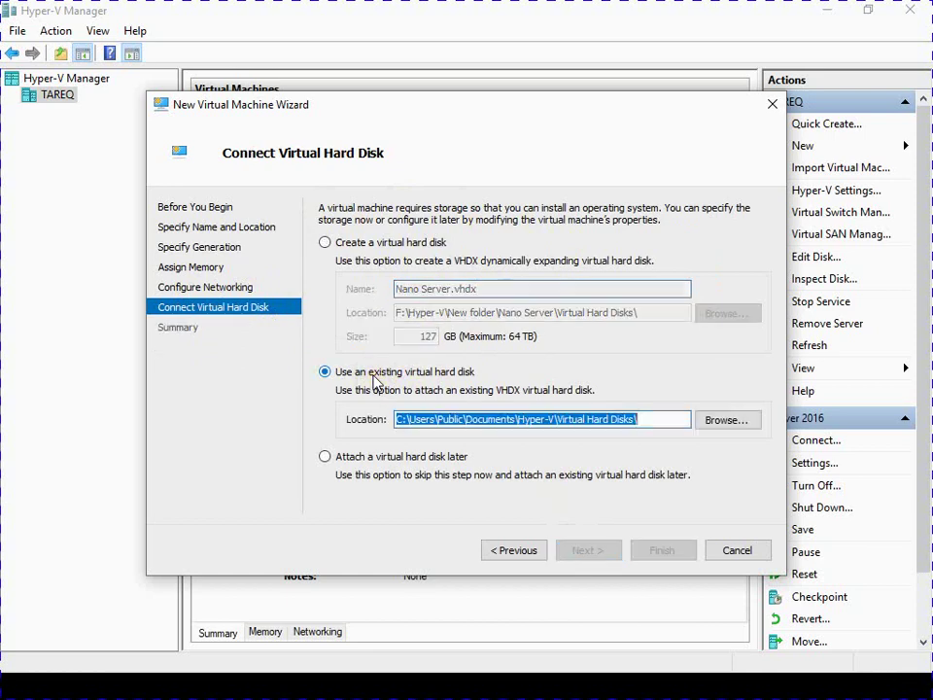
pyautogui.click(732, 425)
pyautogui.click(221, 271)
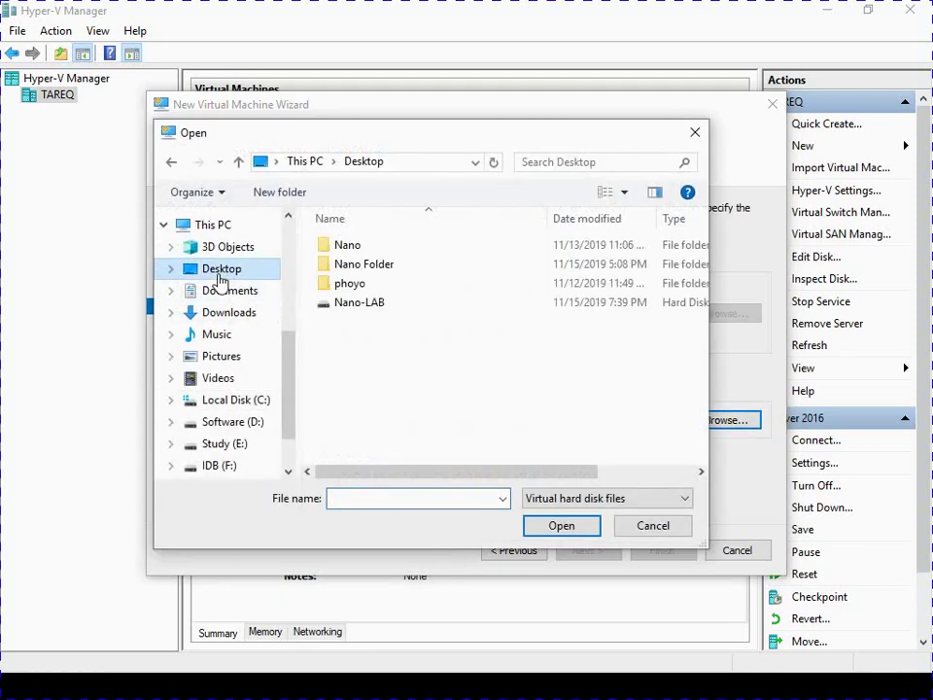
pyautogui.click(371, 307)
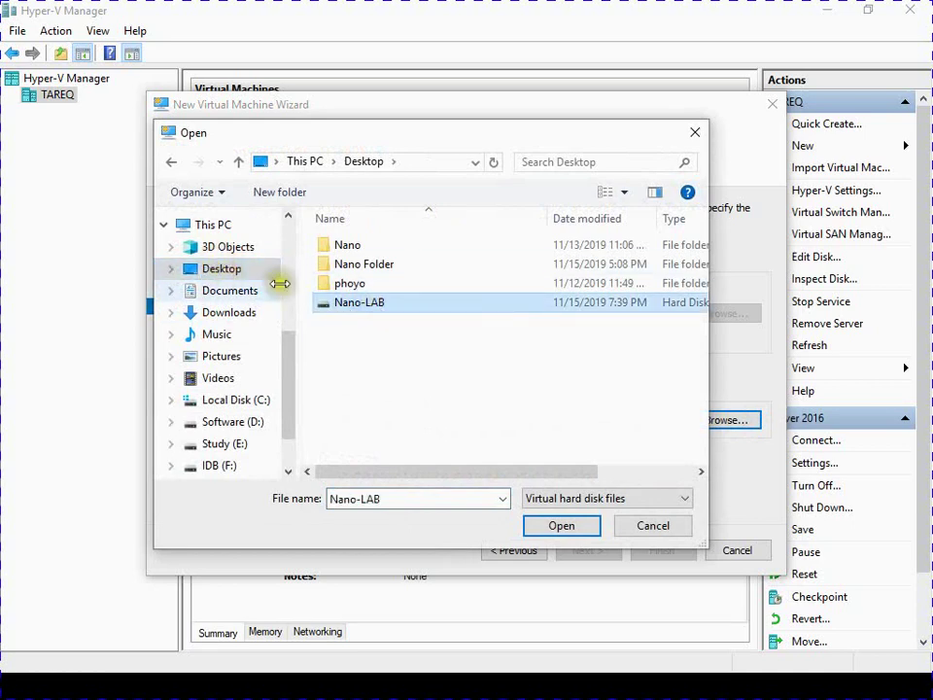
pyautogui.click(558, 525)
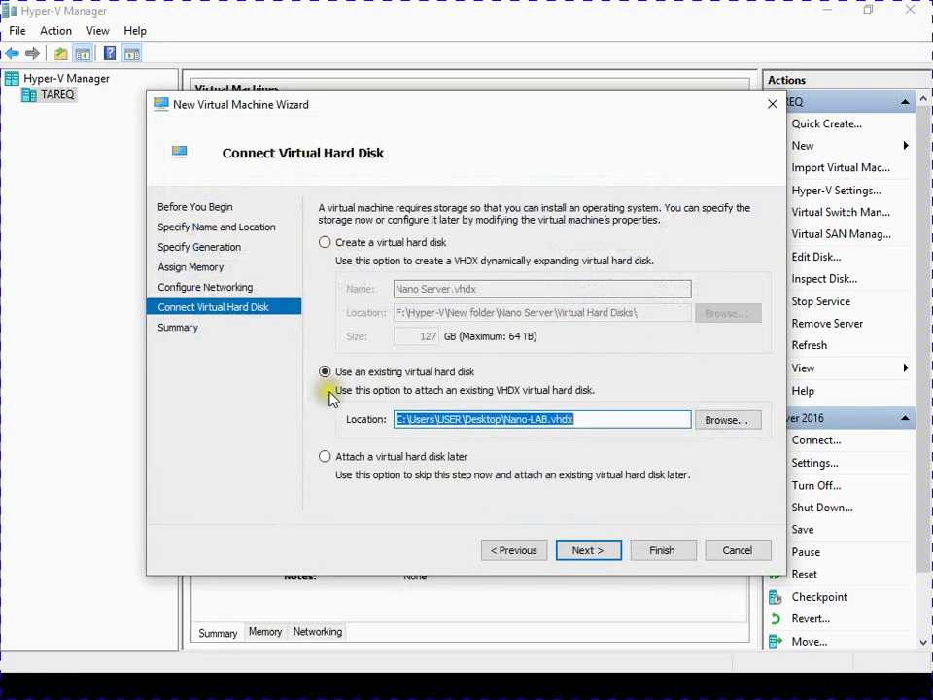
pyautogui.click(579, 550)
pyautogui.click(662, 550)
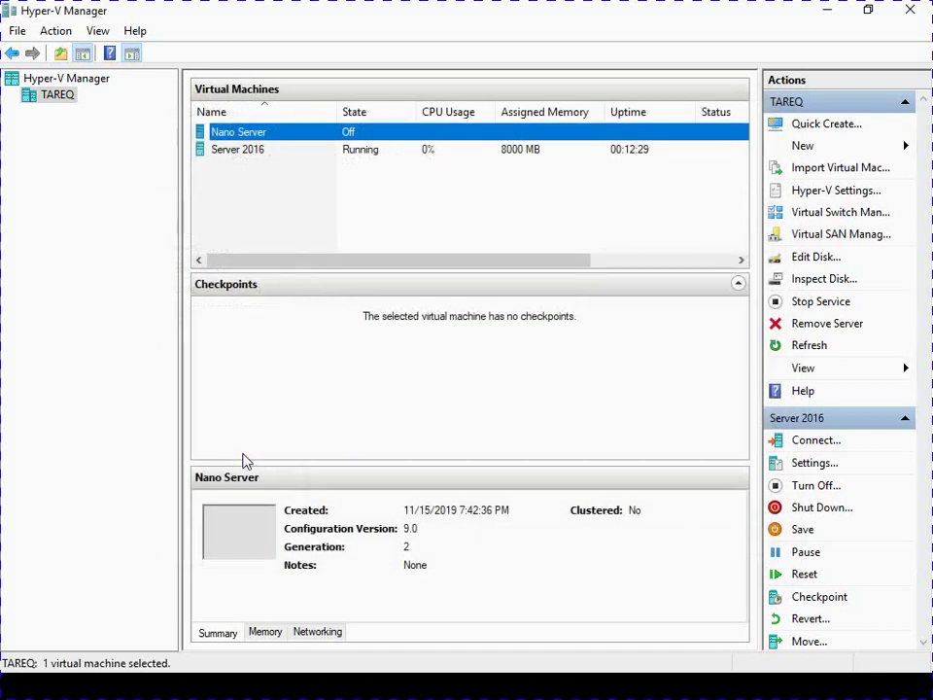
# Connect to the Nano Server virtual machine and start it.
pyautogui.click(272, 137)
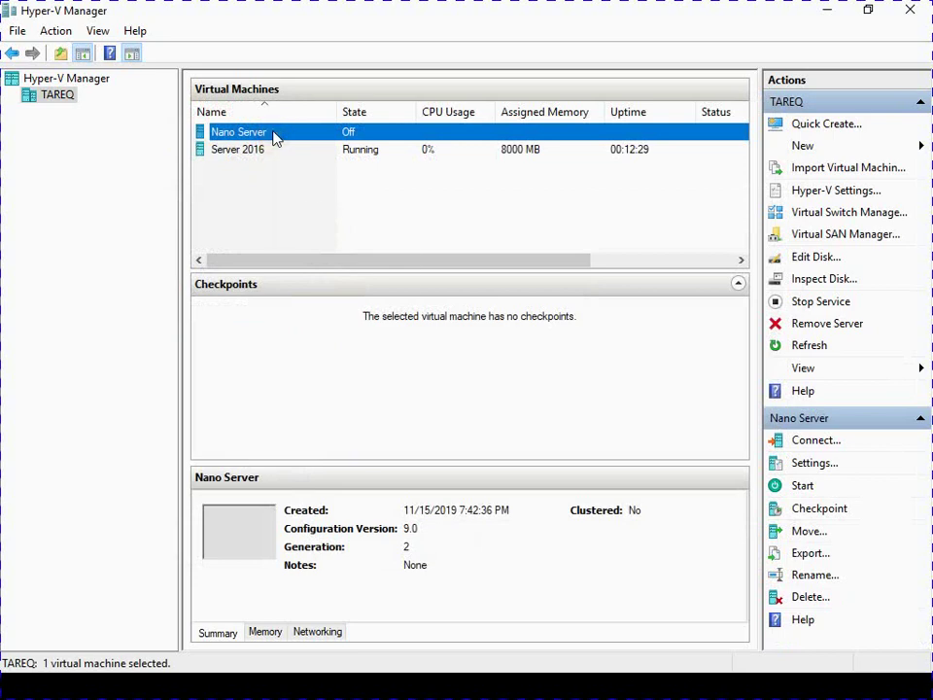
pyautogui.rightClick(273, 138)
pyautogui.click(302, 140)
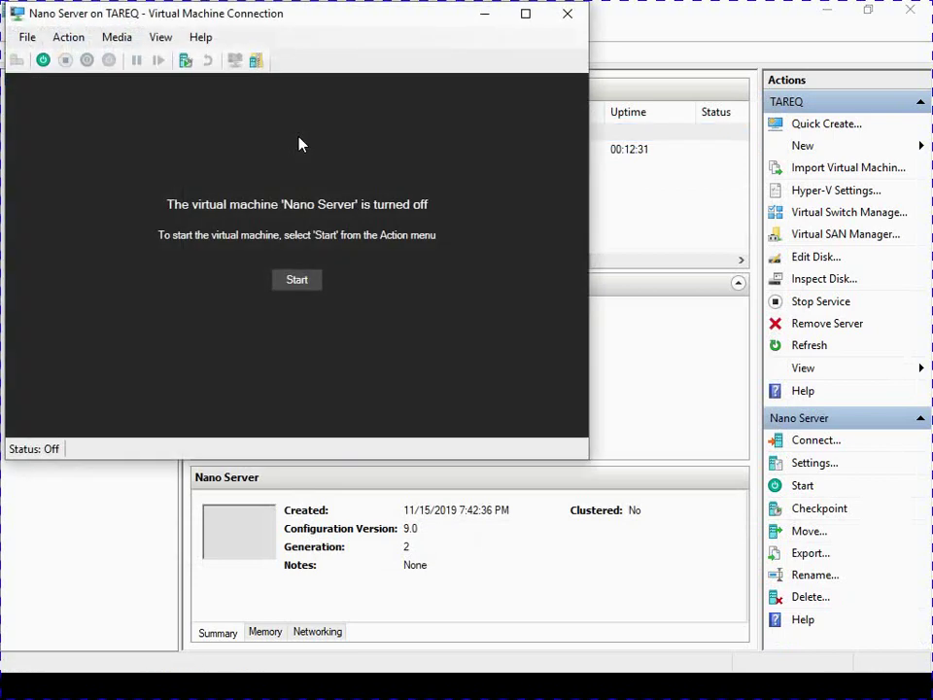
pyautogui.click(298, 282)
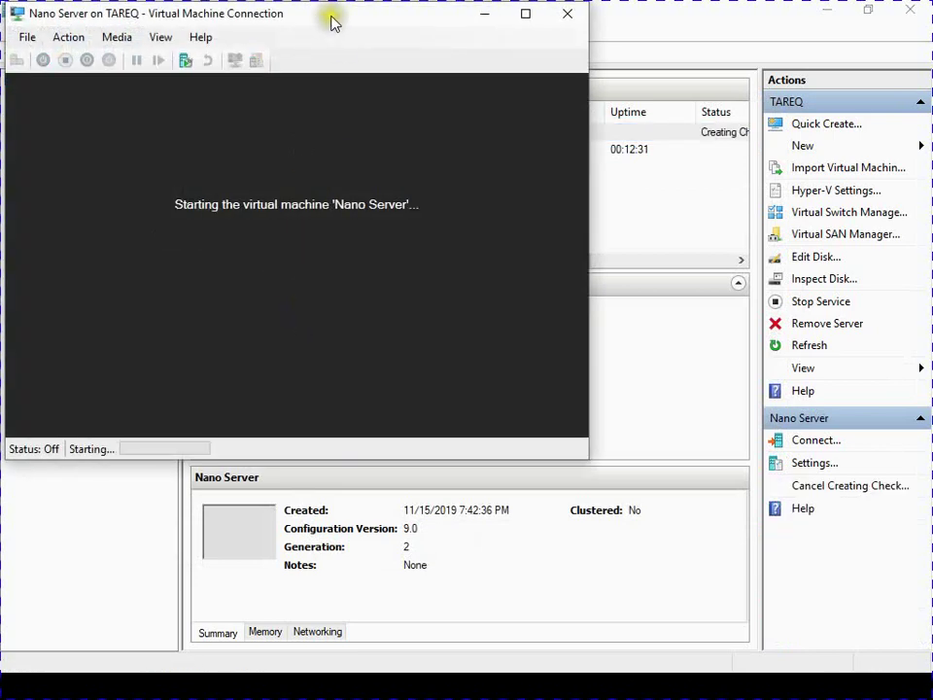
# Show the Nano Server connection in full screen mode and sign in as Administrator with the account password.
pyautogui.moveTo(330, 21); pyautogui.dragTo(462, 36)
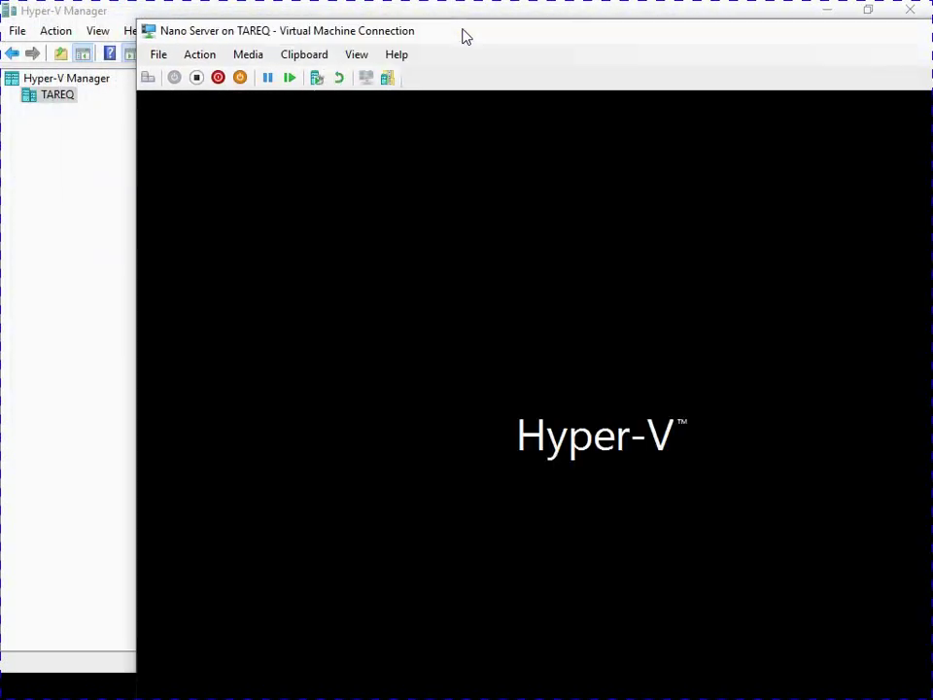
pyautogui.moveTo(463, 36); pyautogui.dragTo(321, 19)
pyautogui.click(206, 39)
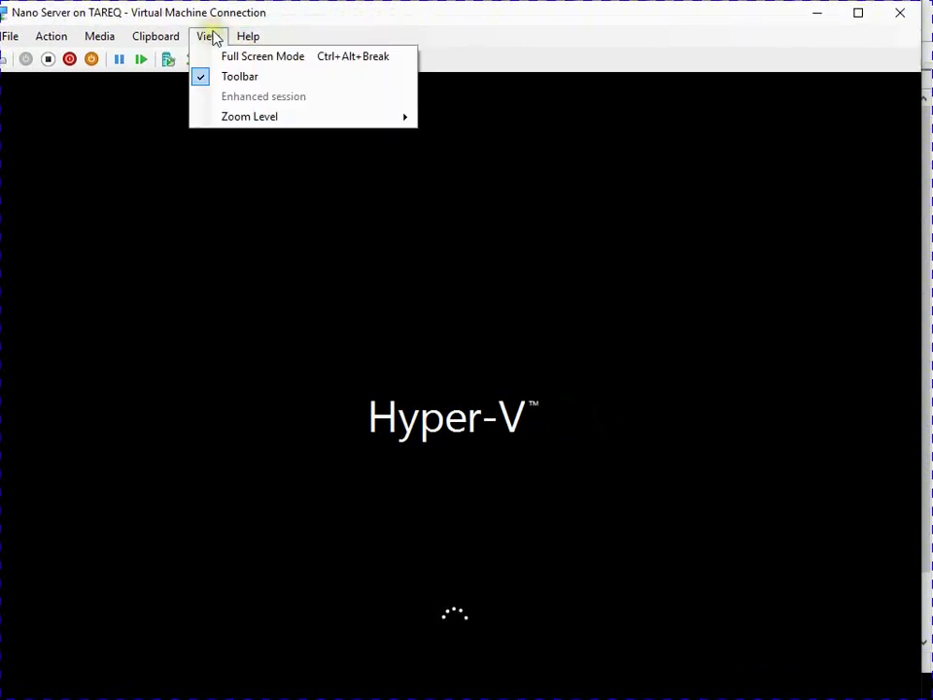
pyautogui.click(230, 54)
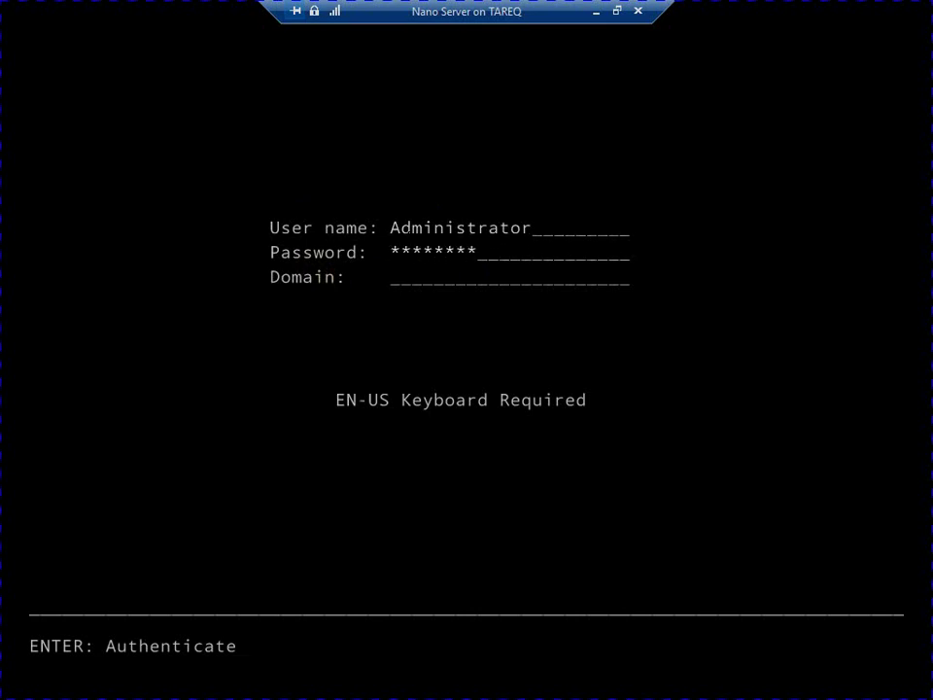
pyautogui.press('Return')
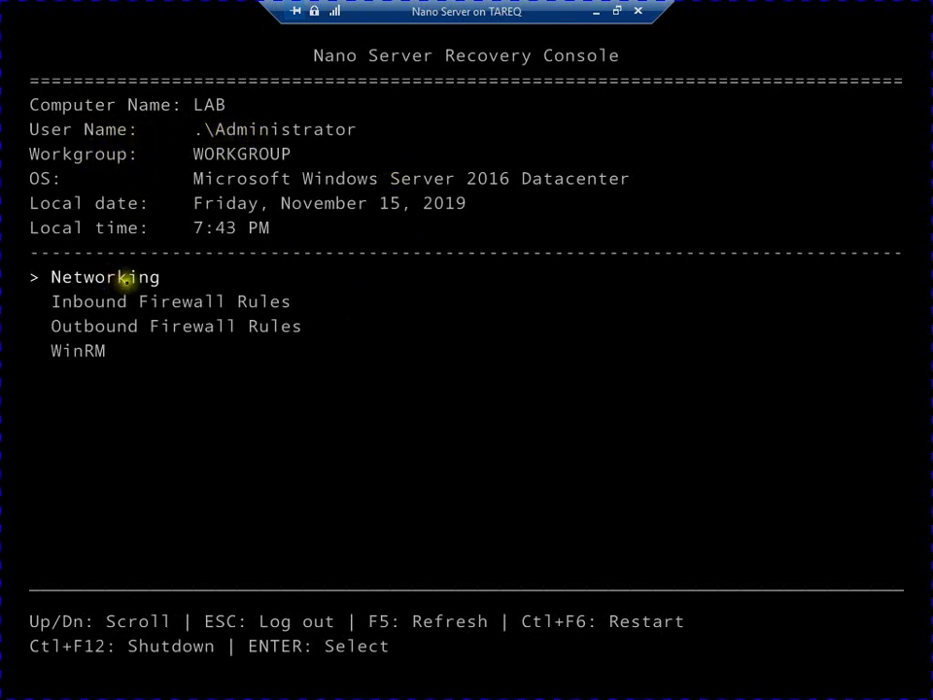
# Examine the Ethernet adapter's network settings, then return to the recovery console and look over its firewall rules and WinRM entries.
pyautogui.press('Return')
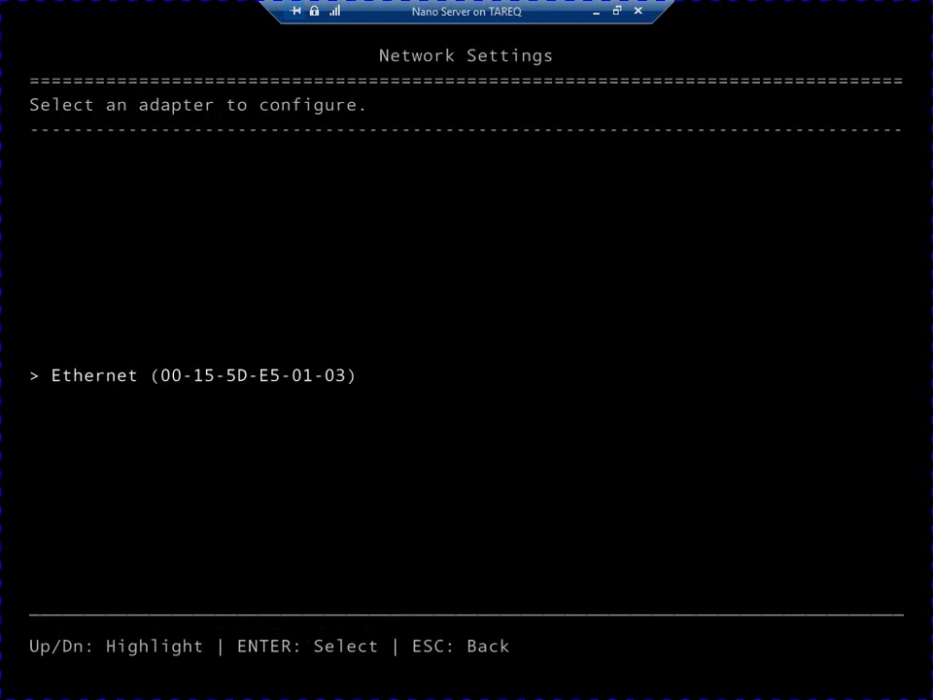
pyautogui.press('Return')
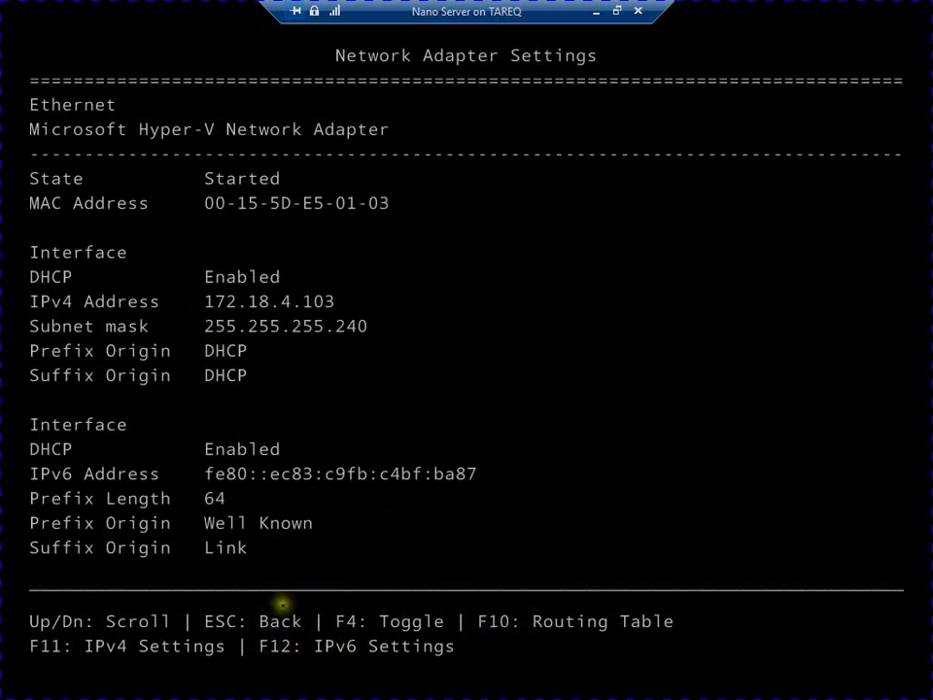
pyautogui.press('Escape')
pyautogui.press('Escape')
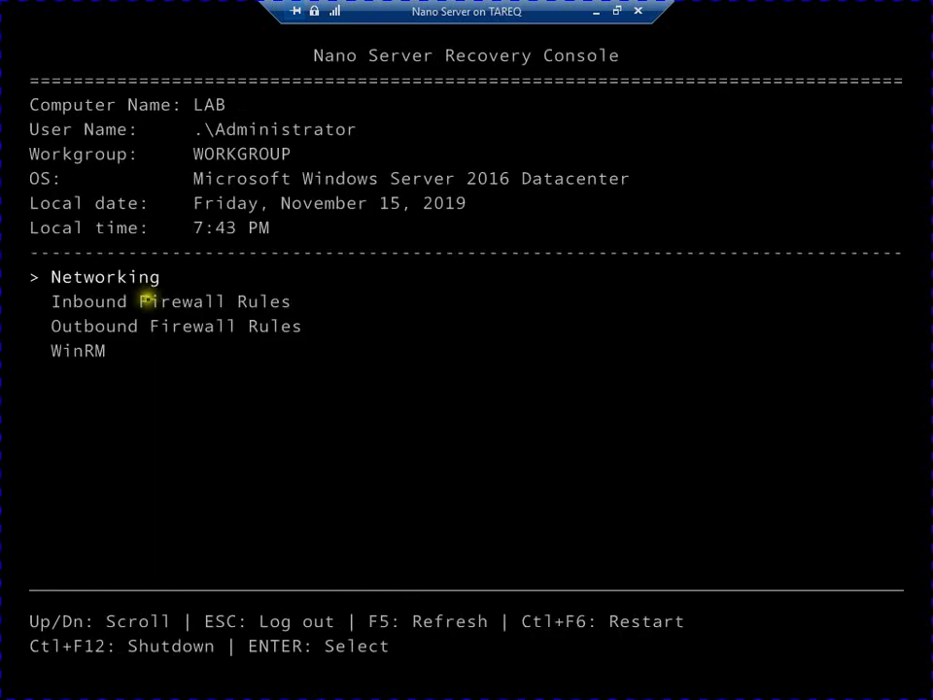
pyautogui.press('Down')
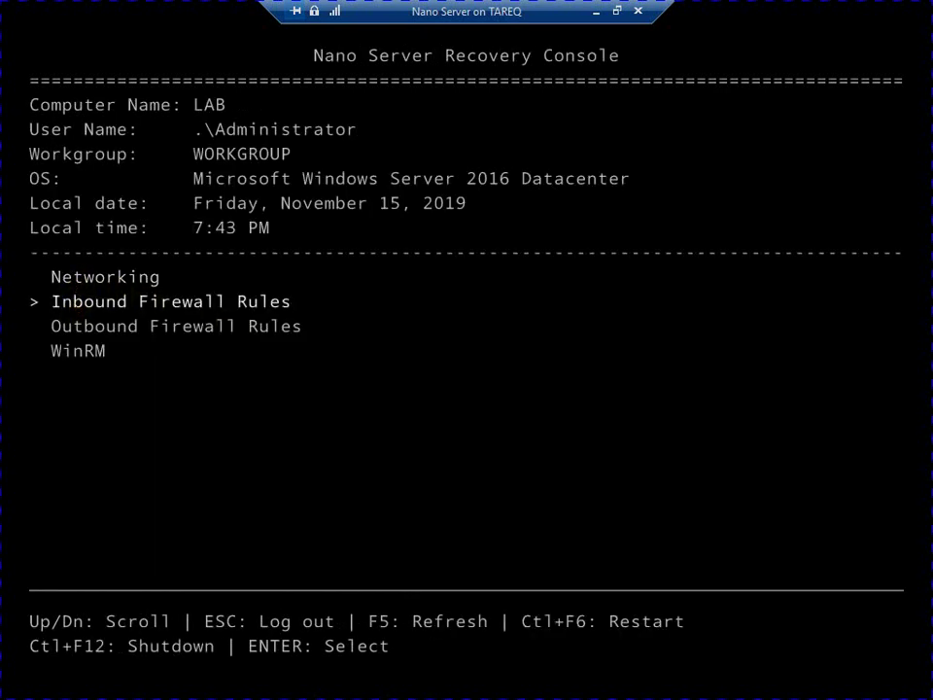
pyautogui.press('Down')
pyautogui.press('Down')
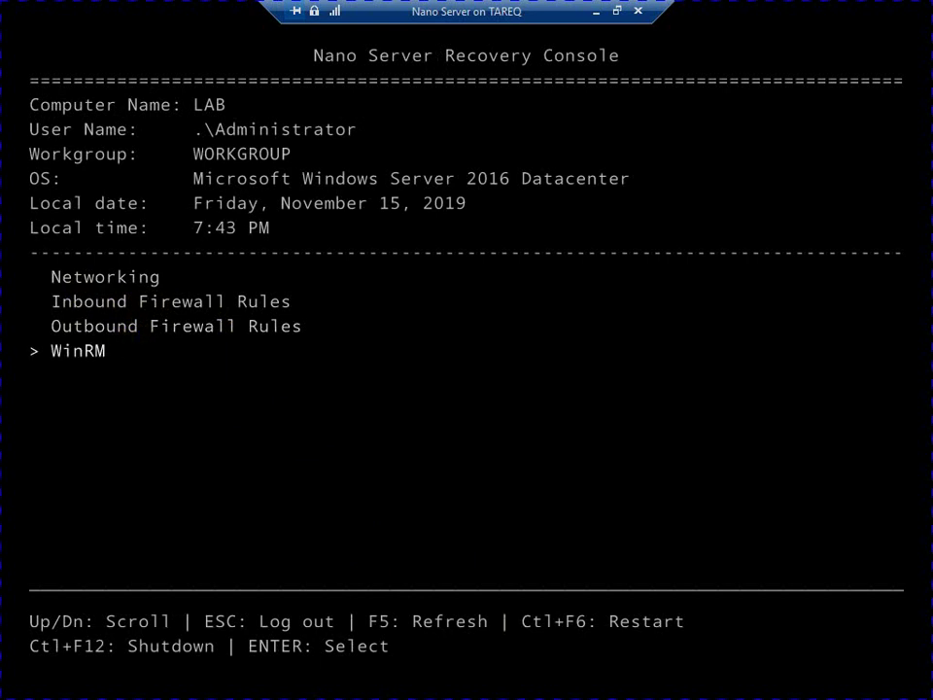
pyautogui.press('Up')
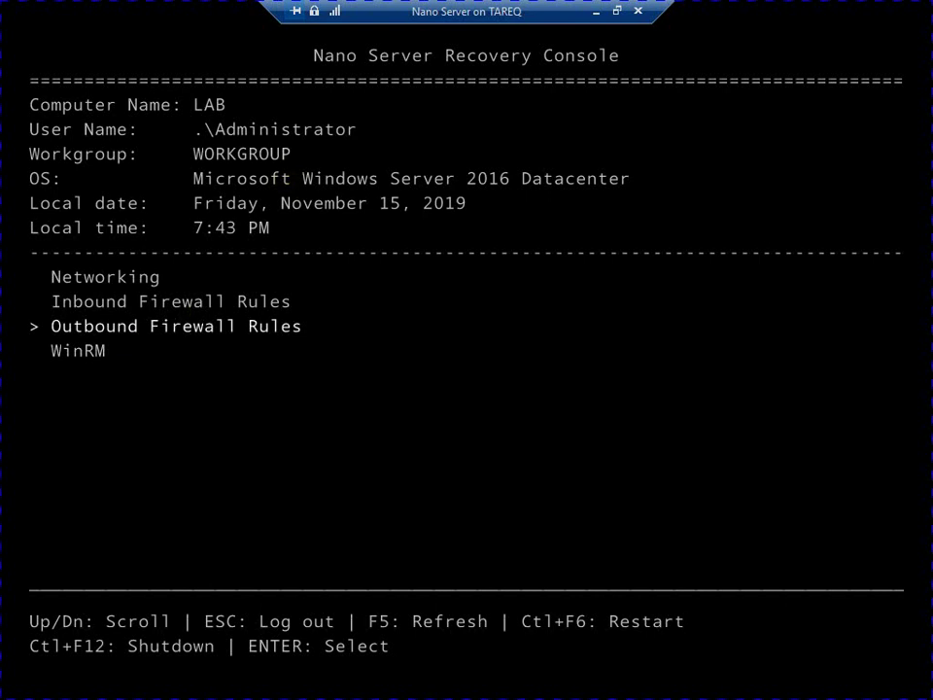
# Minimize the Nano Server session and switch to the Word document Assessment and Deployment Kit for Windows 10.
pyautogui.click(595, 11)
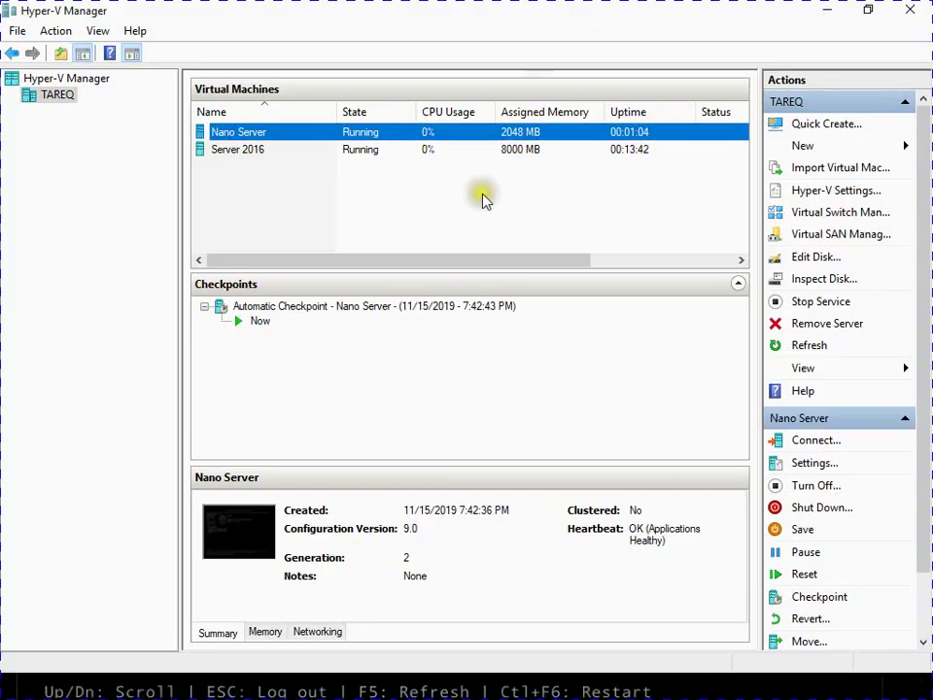
pyautogui.click(415, 684)
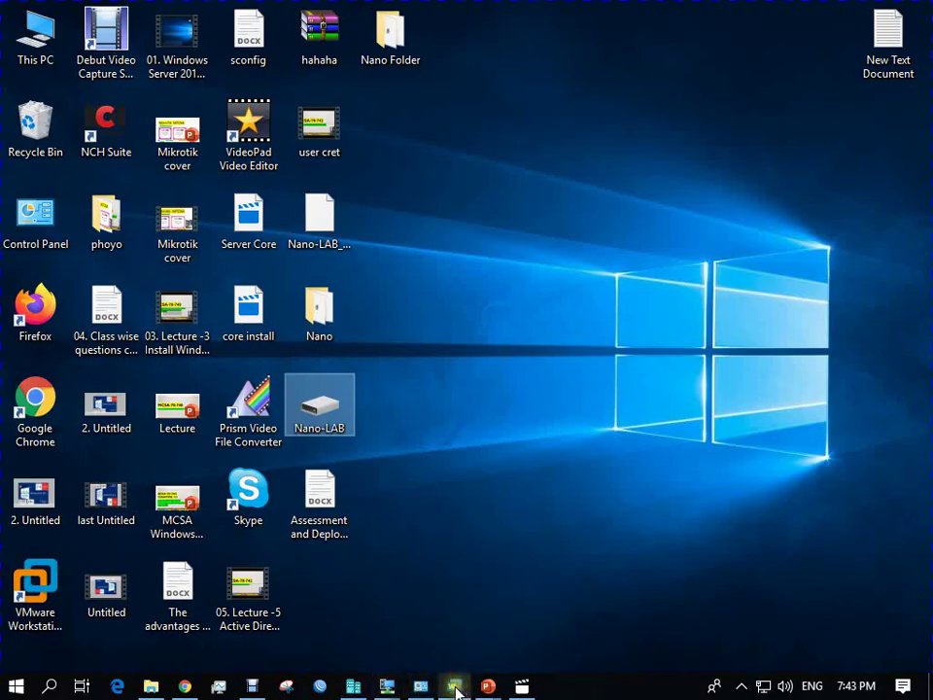
pyautogui.click(454, 685)
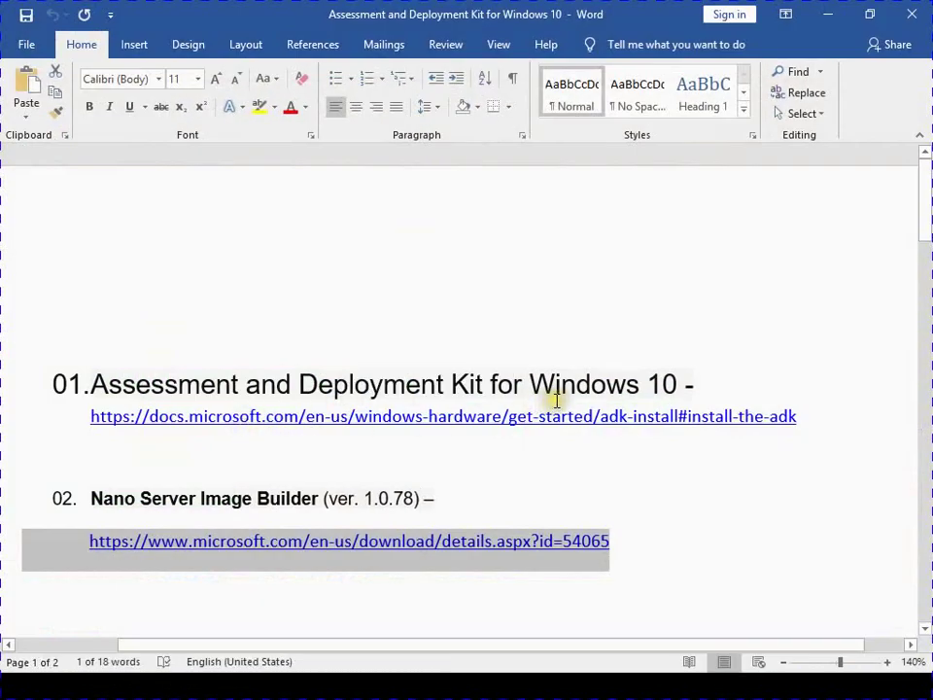